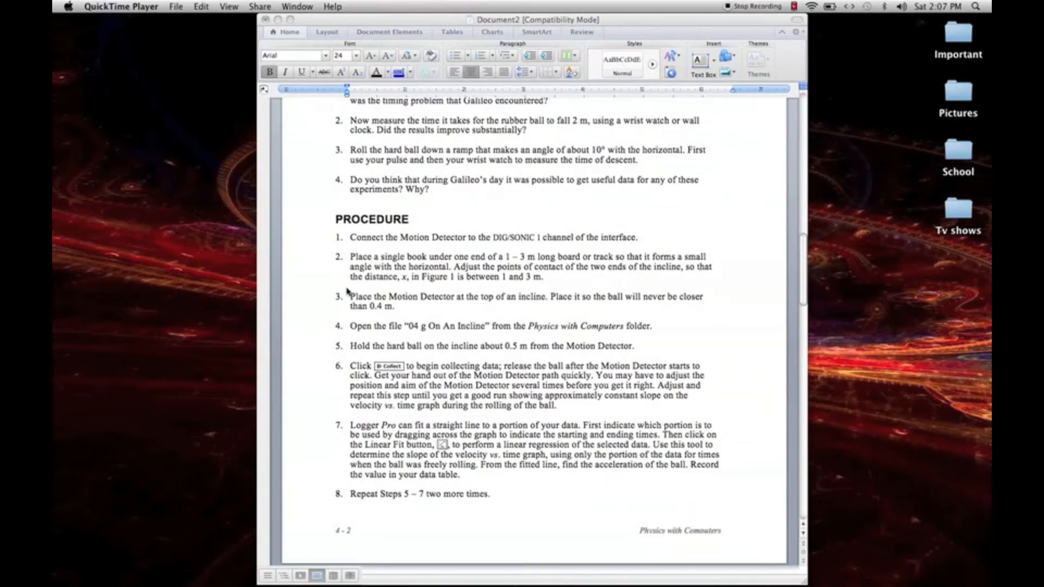
Review the lab handout's procedure steps, blank data tables for ball and cart, and analysis questions
scroll(348, 292, "up", 4)
scroll(348, 291, "down", 5)
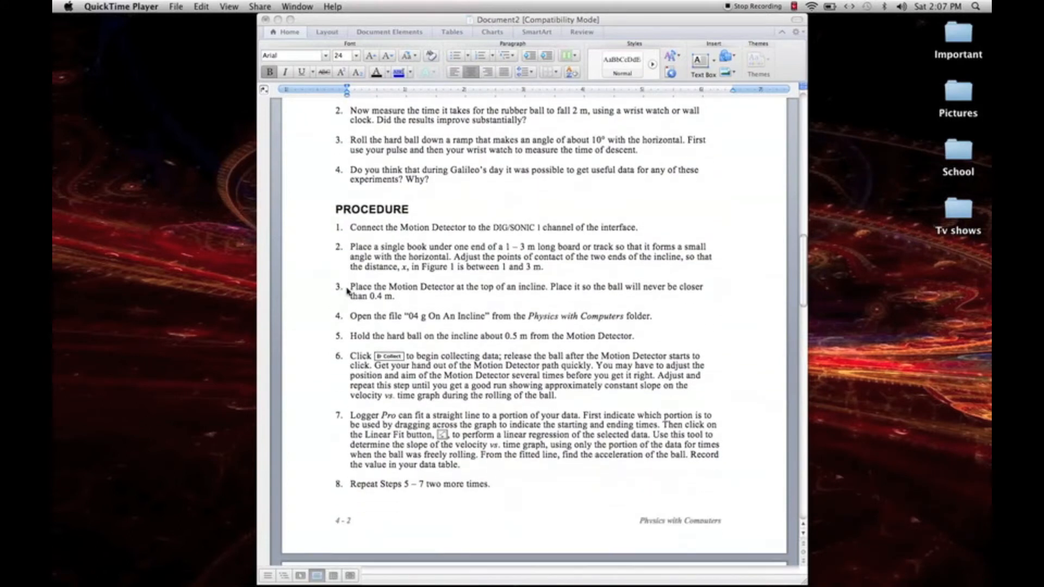
scroll(305, 277, "down", 2)
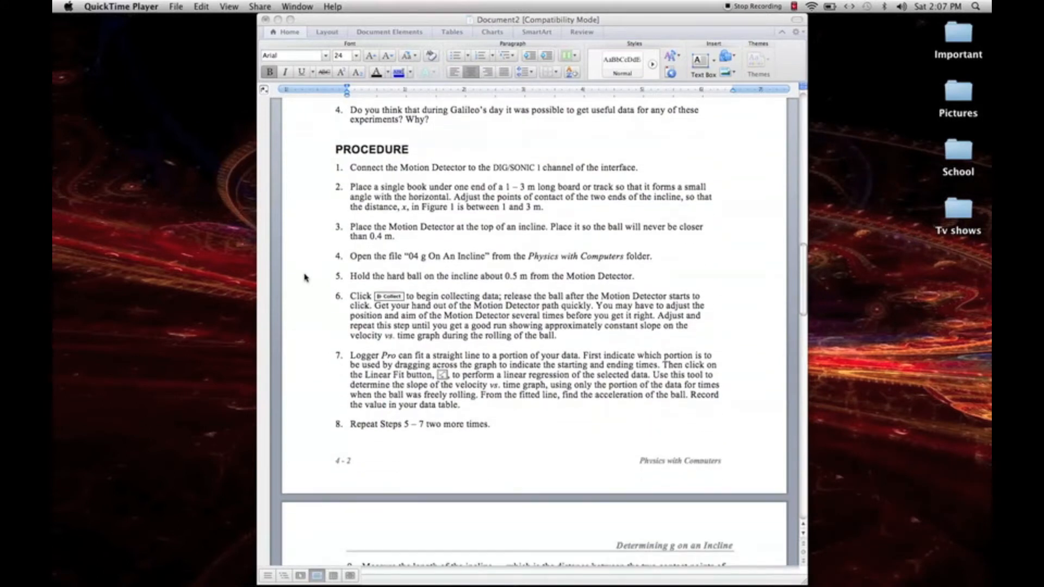
scroll(304, 277, "down", 8)
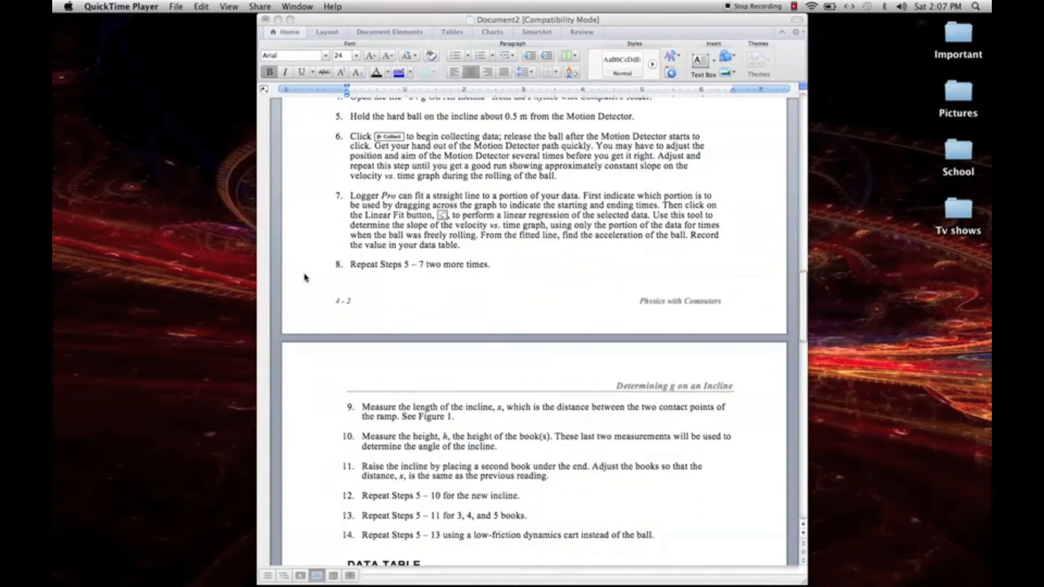
scroll(304, 278, "down", 9)
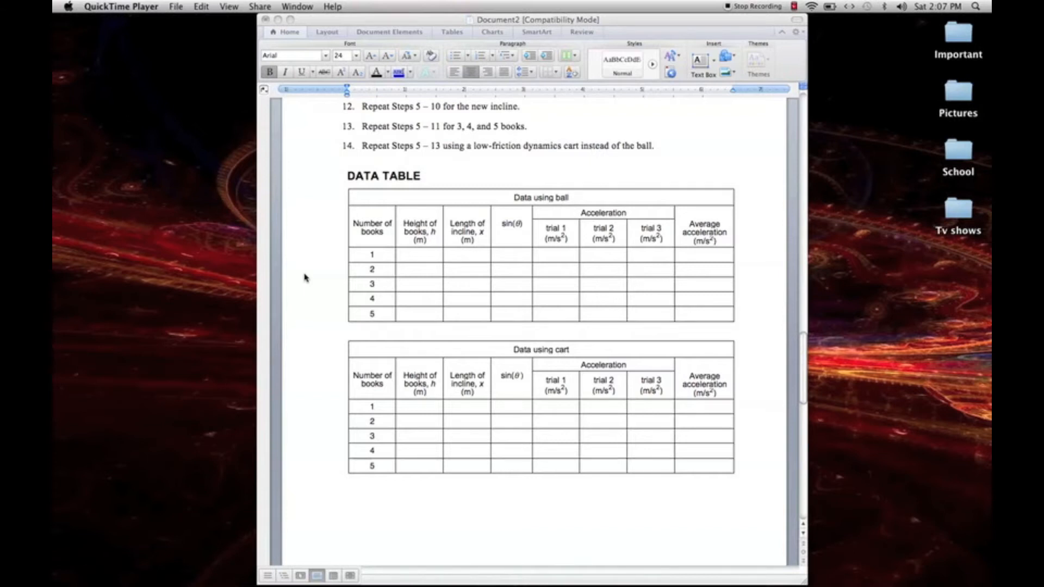
scroll(304, 277, "down", 15)
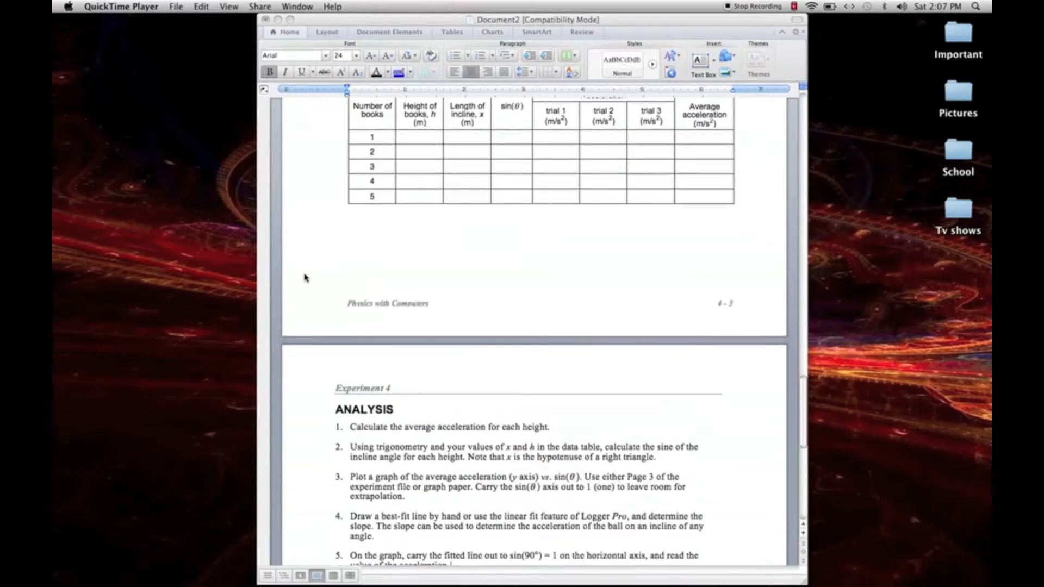
scroll(305, 277, "down", 1)
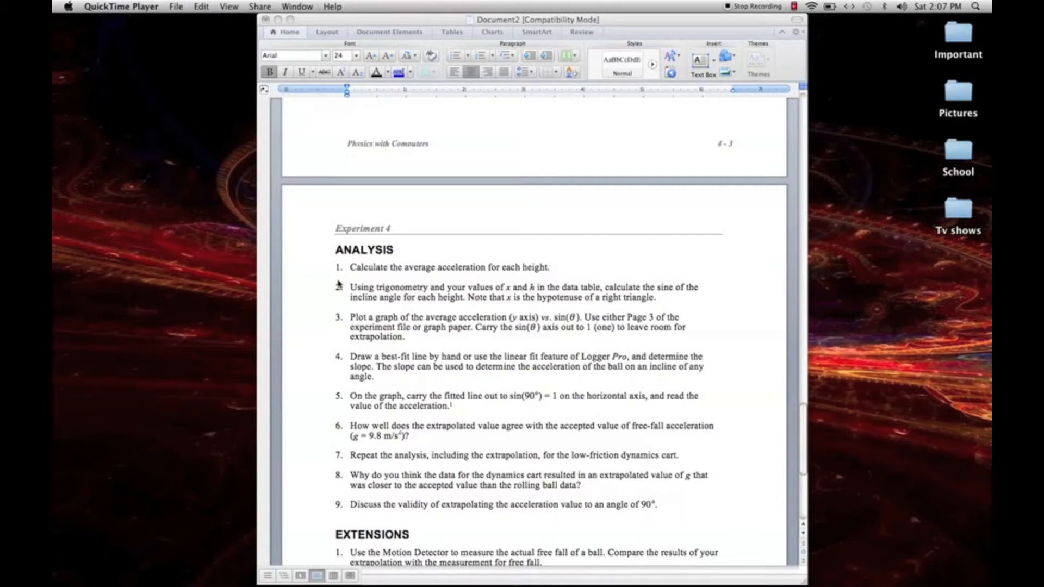
scroll(339, 284, "down", 10)
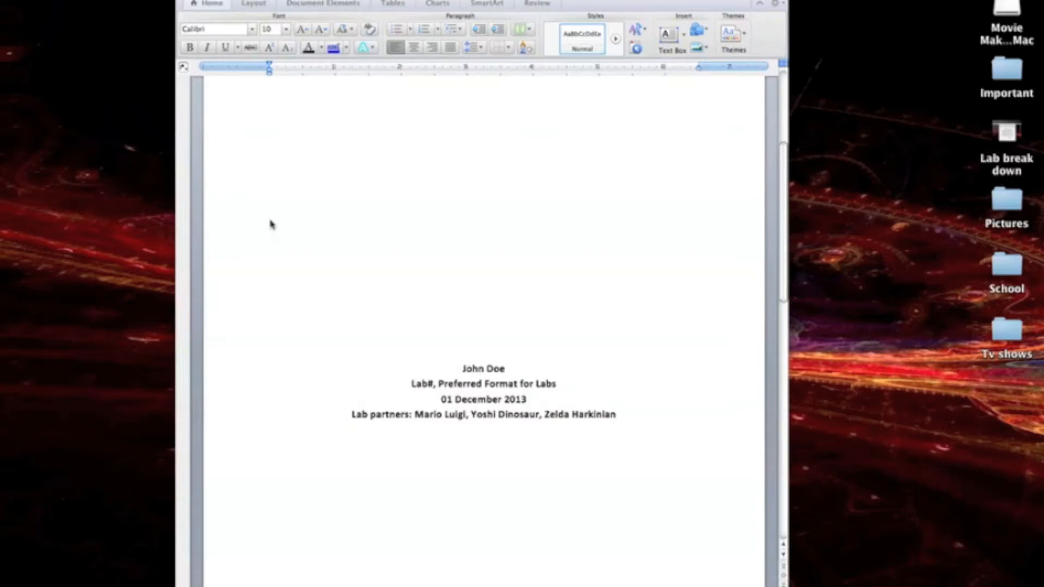
Examine the title page layout of the preferred lab format template, including the name, lab title, date and partners lines
scroll(272, 225, "up", 3)
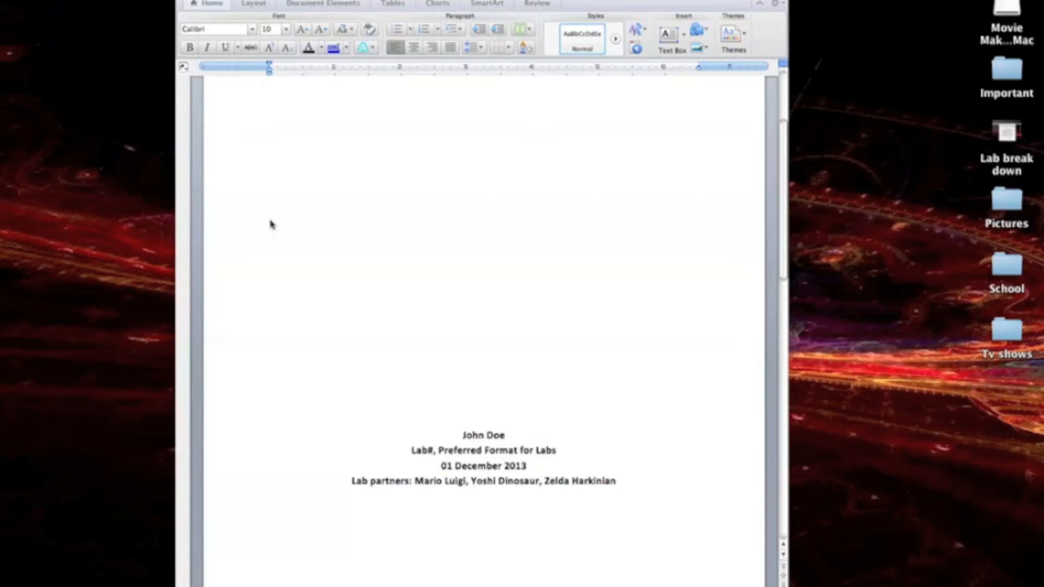
scroll(272, 224, "up", 2)
scroll(272, 225, "down", 2)
scroll(271, 225, "up", 1)
scroll(272, 224, "down", 3)
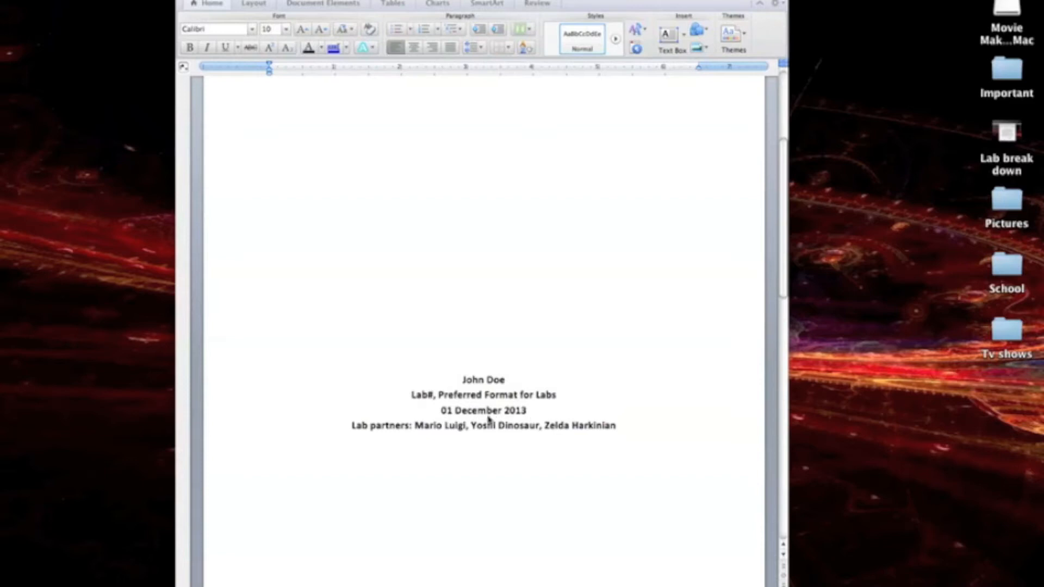
Read the template's section guidelines from Objective and Preliminary Questions through Data, Analysis and Conclusions
scroll(447, 443, "down", 2)
scroll(447, 443, "down", 10)
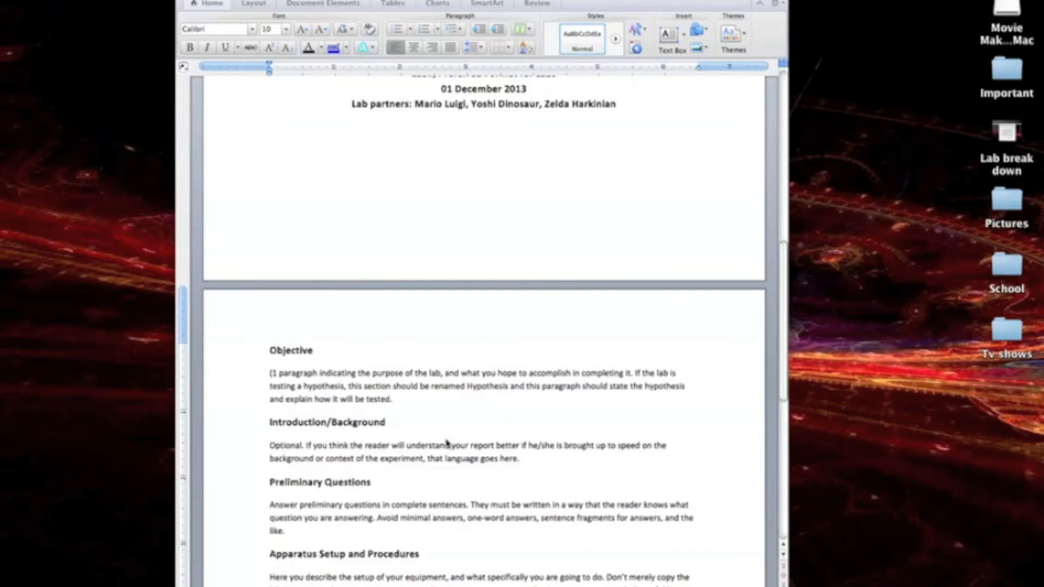
scroll(447, 442, "down", 5)
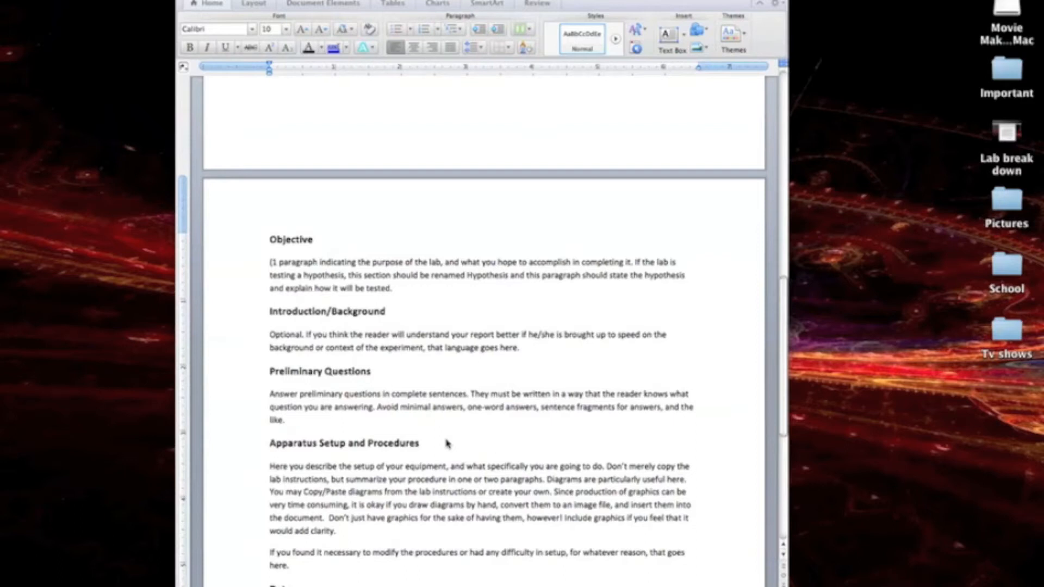
scroll(447, 443, "down", 5)
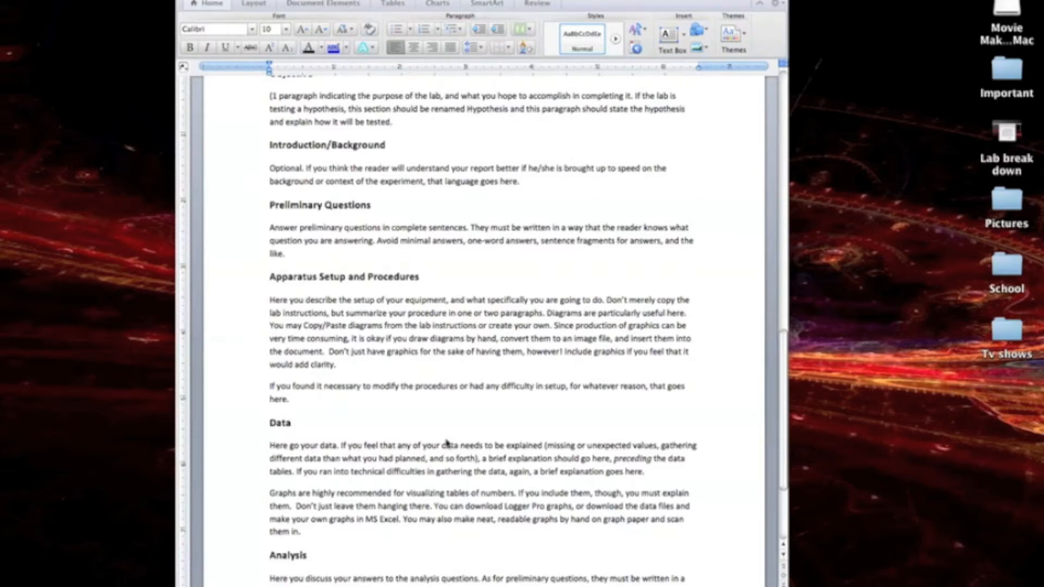
scroll(480, 388, "down", 2)
scroll(480, 388, "down", 6)
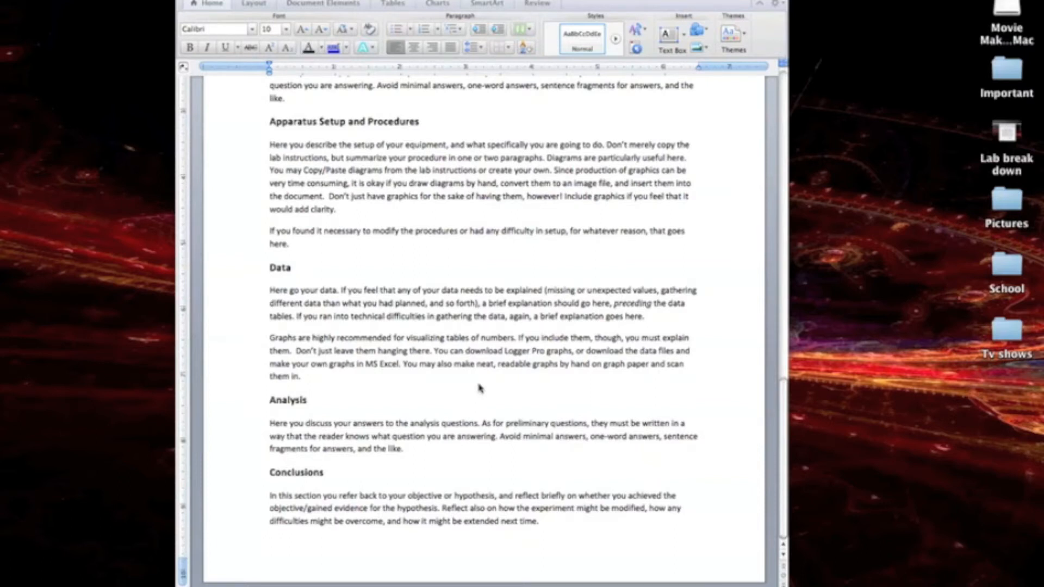
scroll(479, 388, "down", 1)
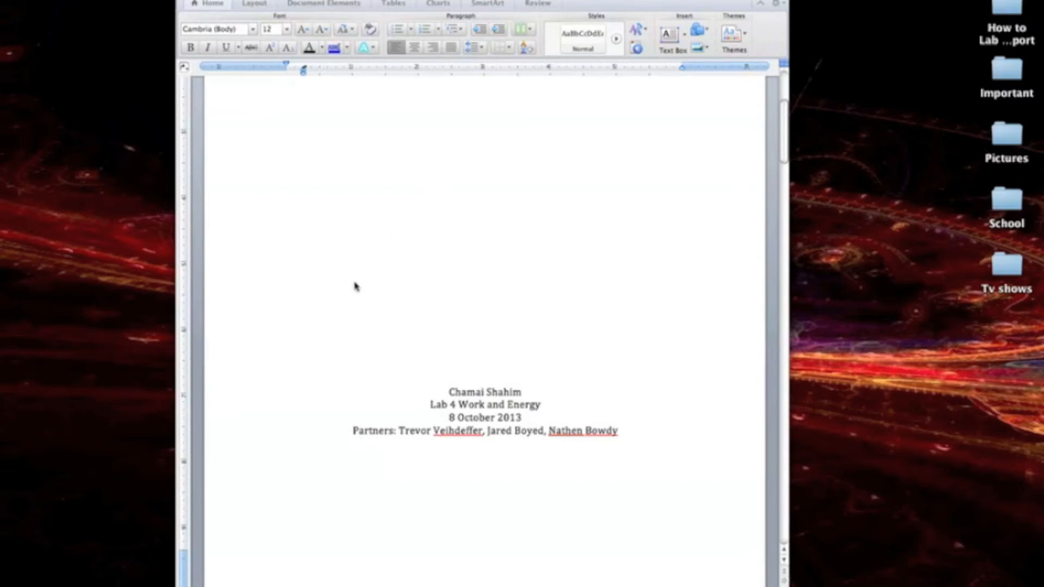
Examine the title page and answered preliminary questions of the sample Lab 4 Work and Energy report
scroll(439, 450, "down", 1)
scroll(439, 450, "down", 5)
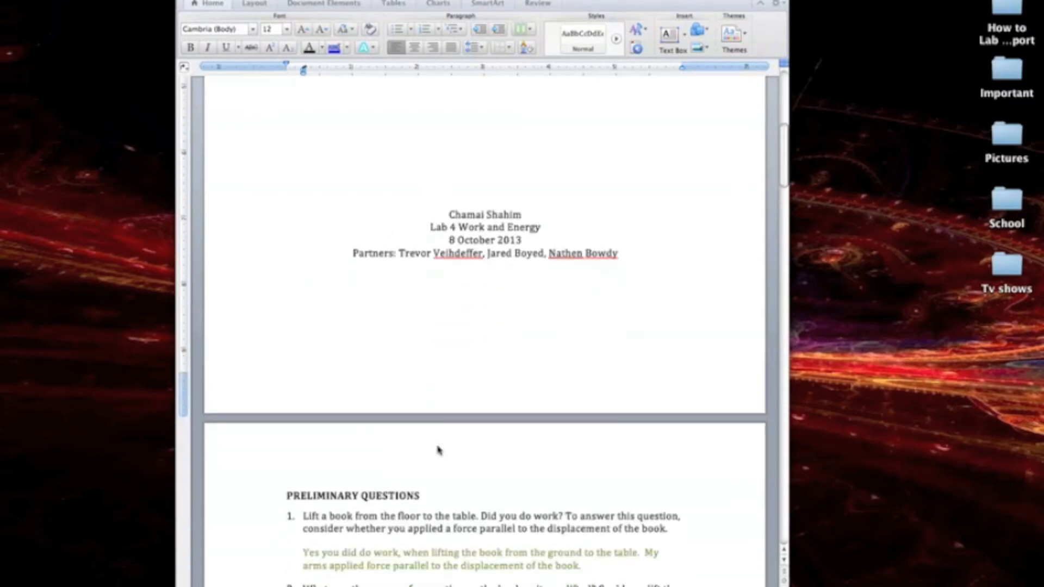
scroll(439, 450, "down", 6)
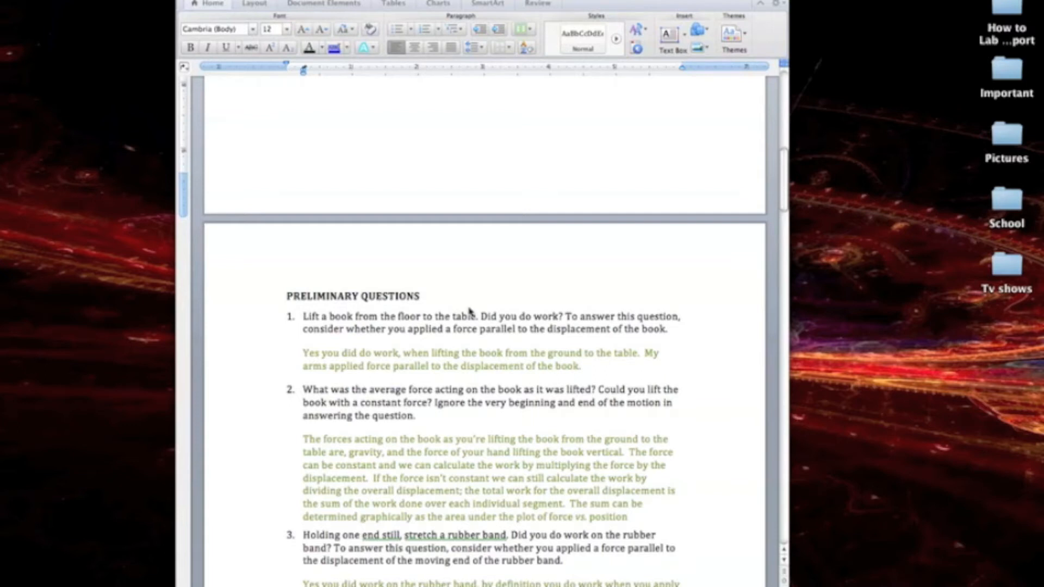
scroll(471, 311, "down", 5)
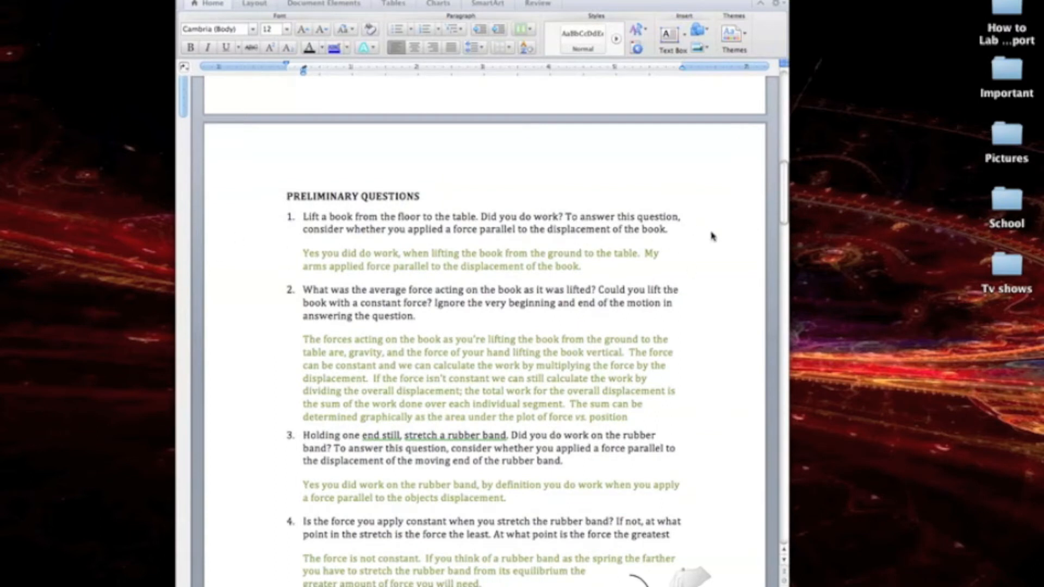
scroll(712, 237, "down", 1)
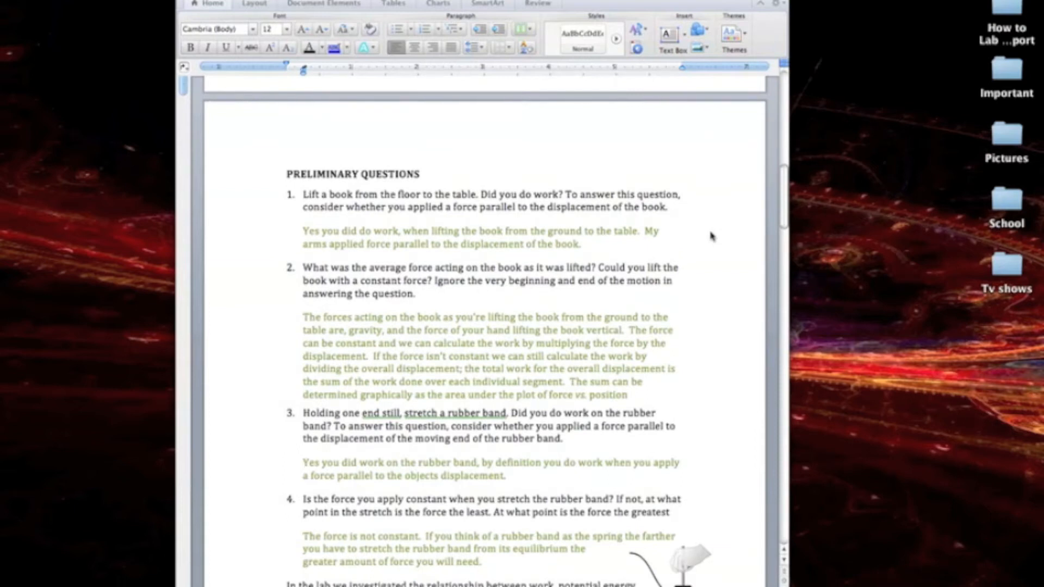
scroll(712, 237, "down", 1)
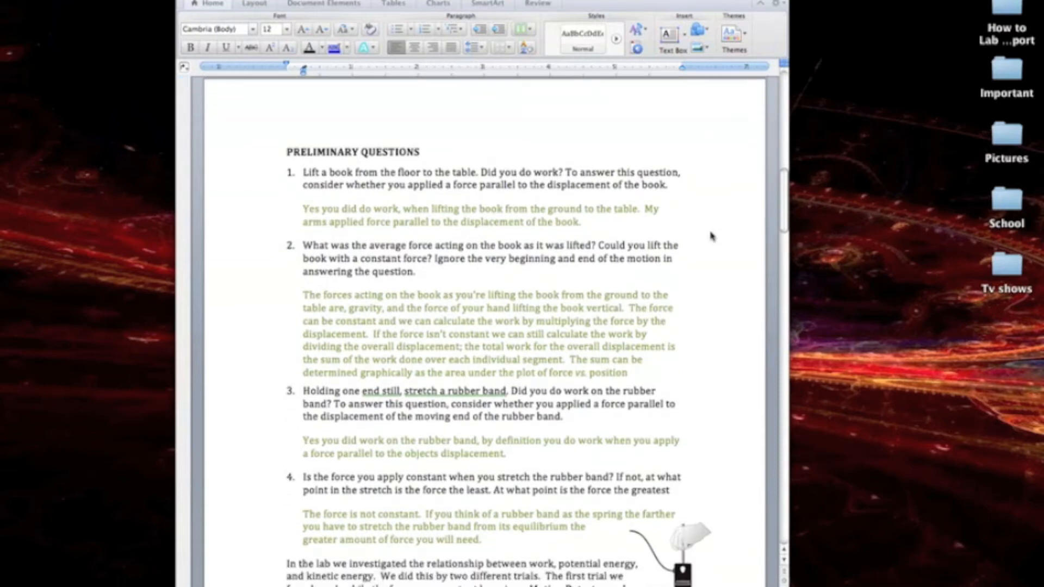
scroll(712, 236, "down", 1)
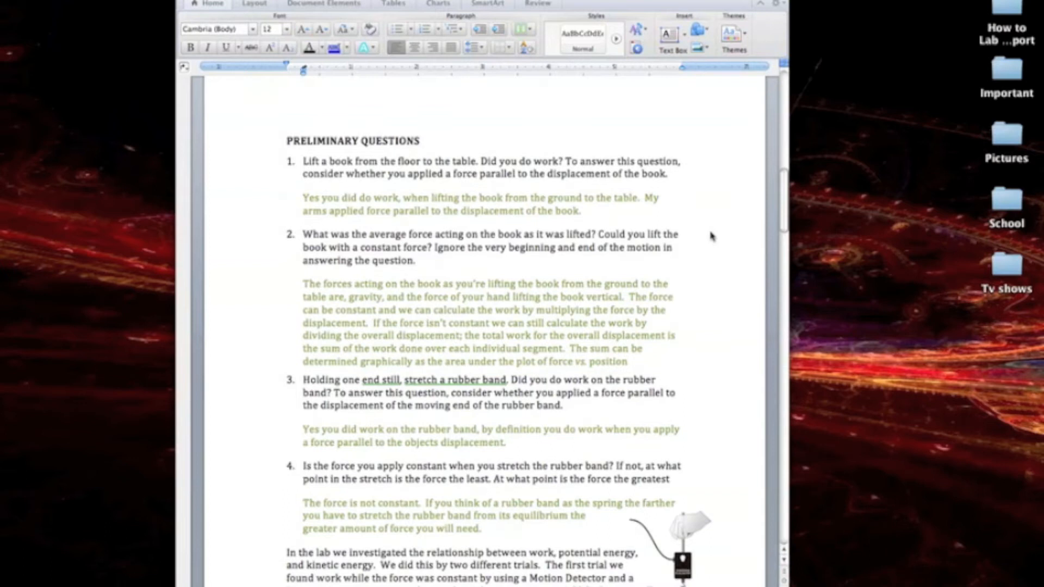
Read the sample report's procedure summary, equipment setup diagrams, and Part I and Part II data tables
scroll(712, 237, "down", 12)
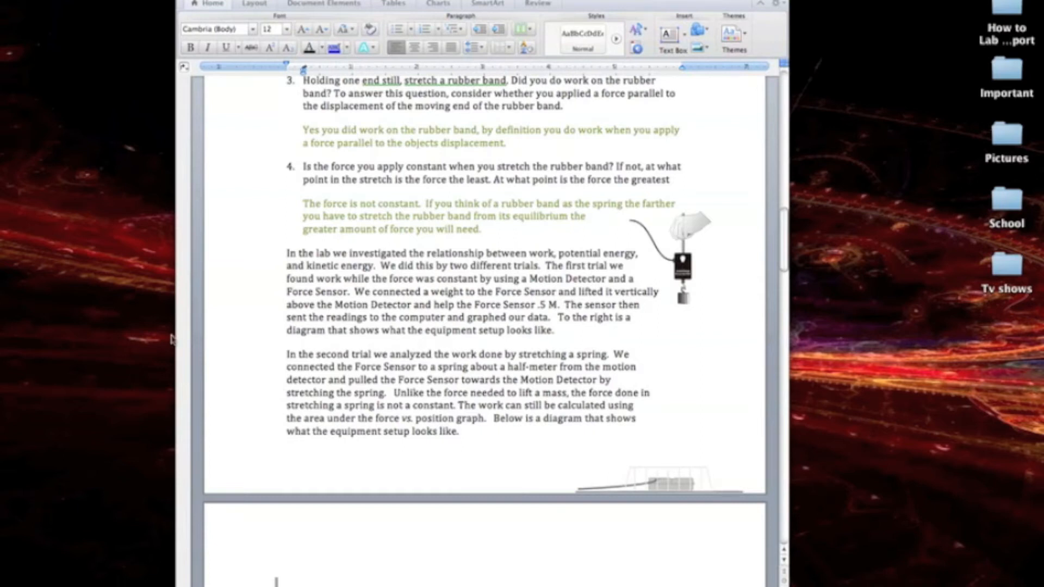
scroll(706, 163, "down", 2)
scroll(706, 163, "down", 5)
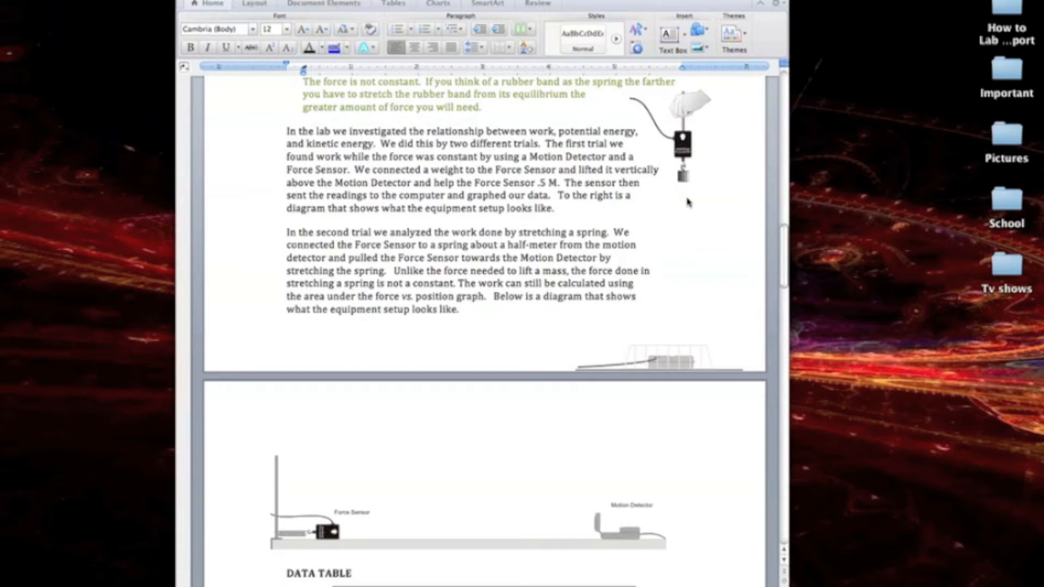
scroll(688, 202, "down", 1)
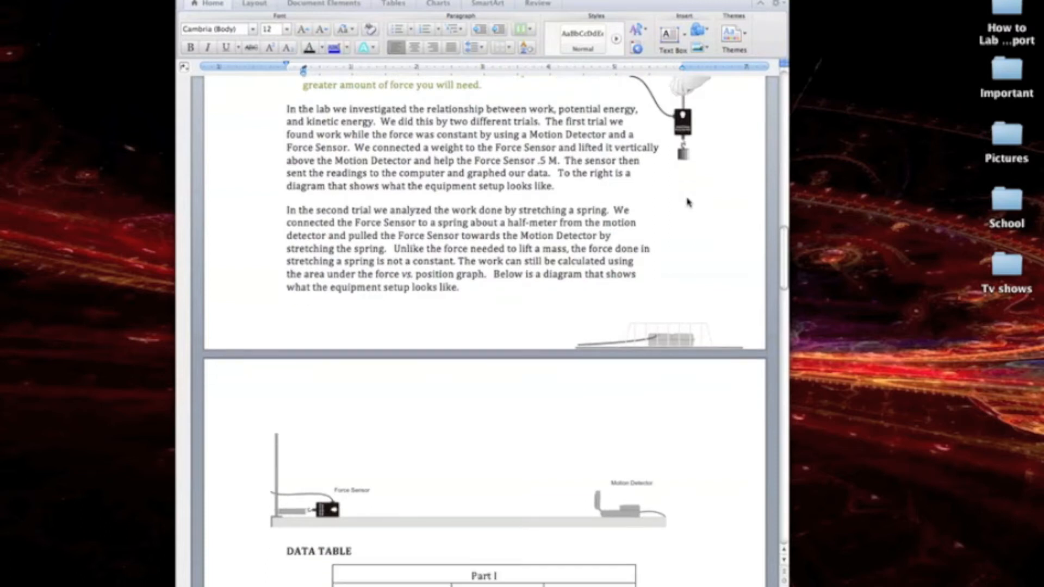
scroll(688, 203, "down", 10)
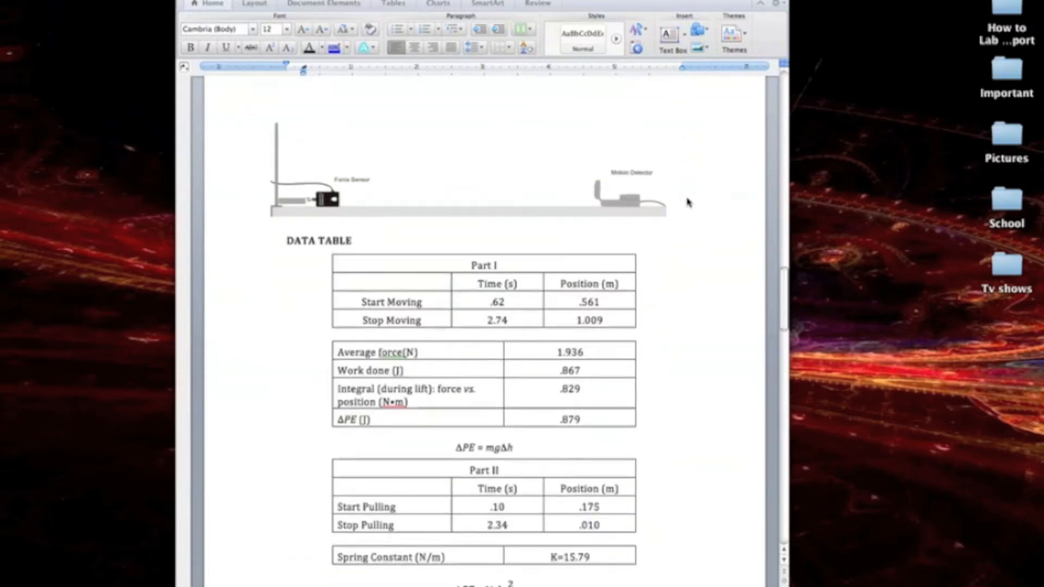
scroll(688, 202, "down", 3)
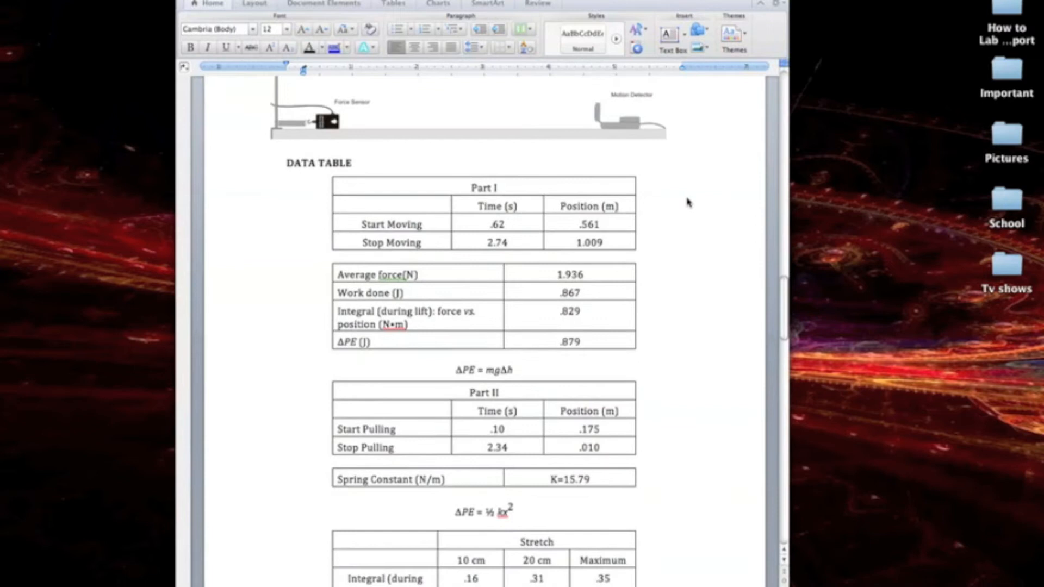
scroll(727, 233, "down", 2)
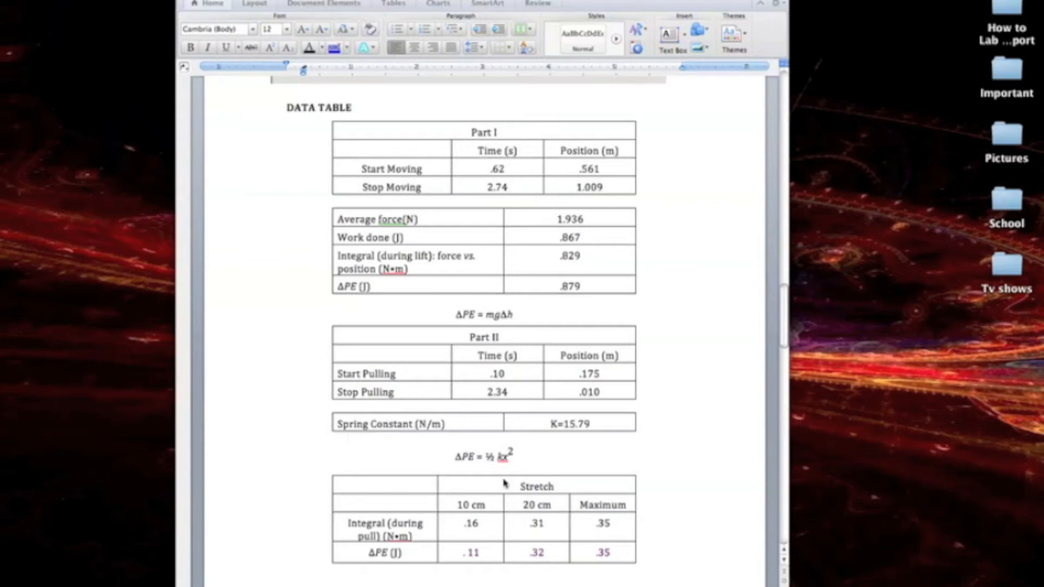
scroll(672, 411, "down", 10)
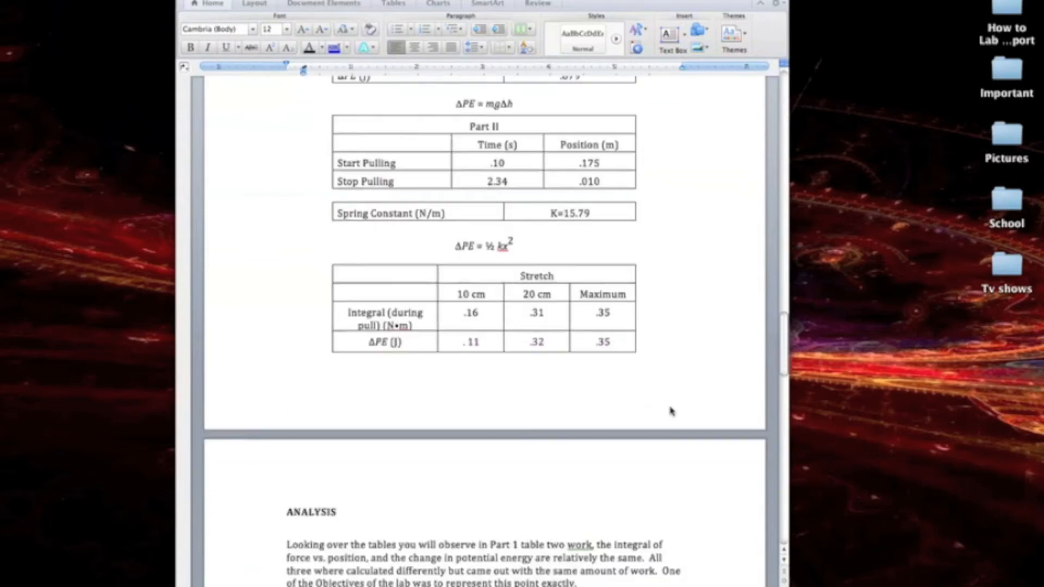
Review the sample report's Analysis section, with its calculations and force graphs, through to the closing paragraph
scroll(672, 412, "down", 9)
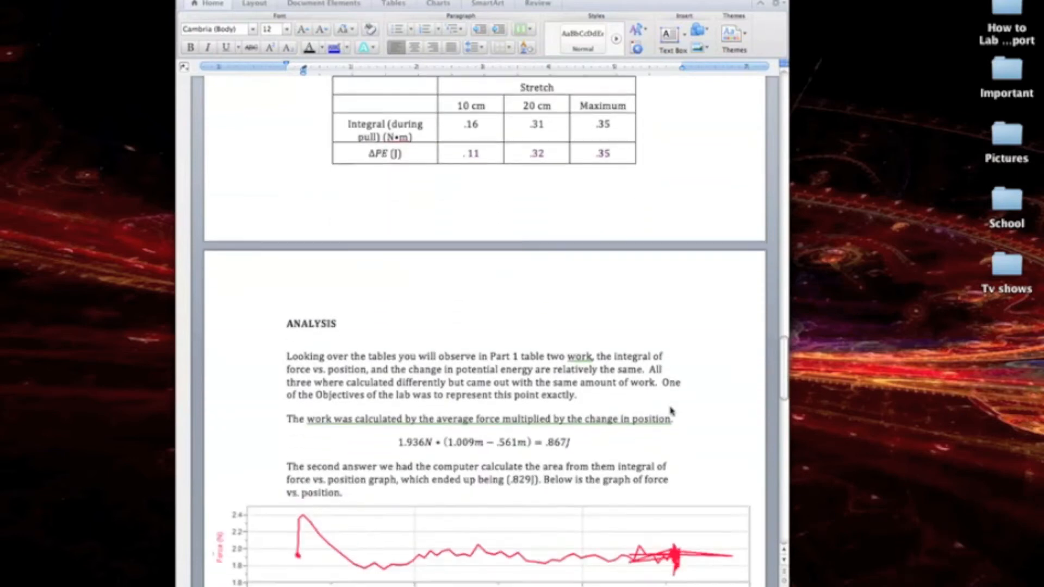
scroll(672, 412, "down", 5)
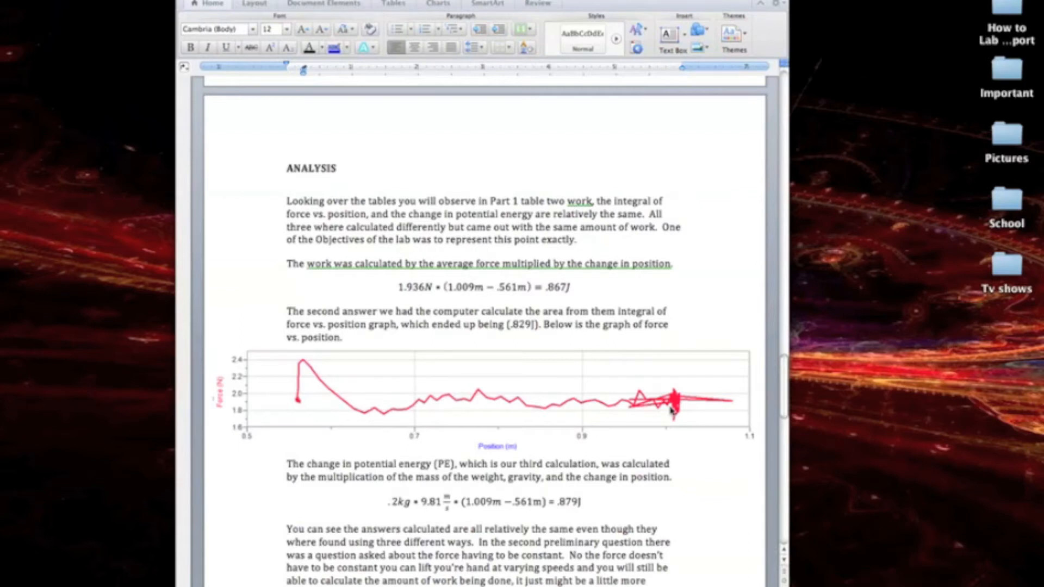
scroll(672, 409, "down", 2)
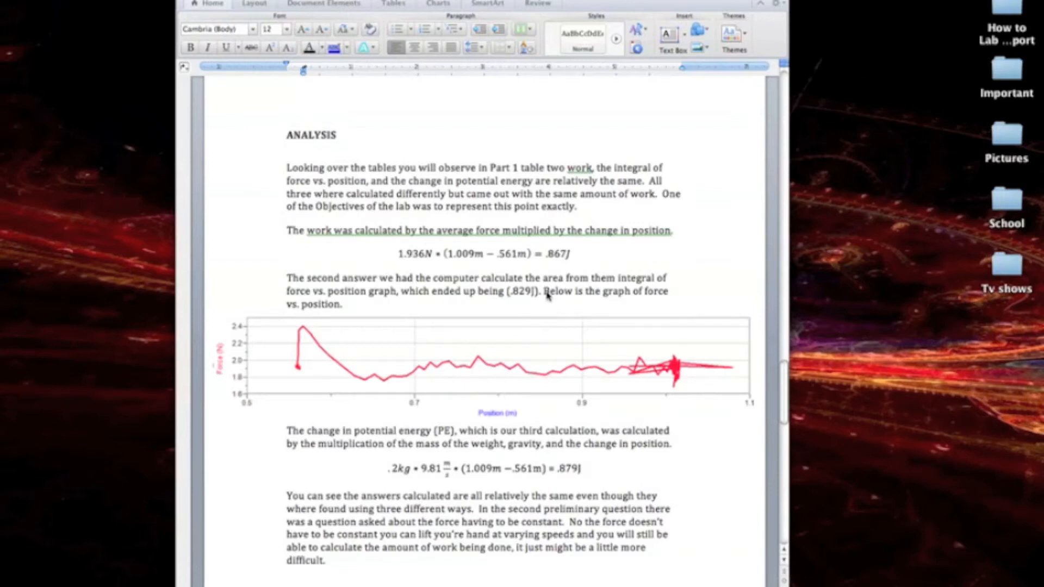
scroll(547, 295, "down", 1)
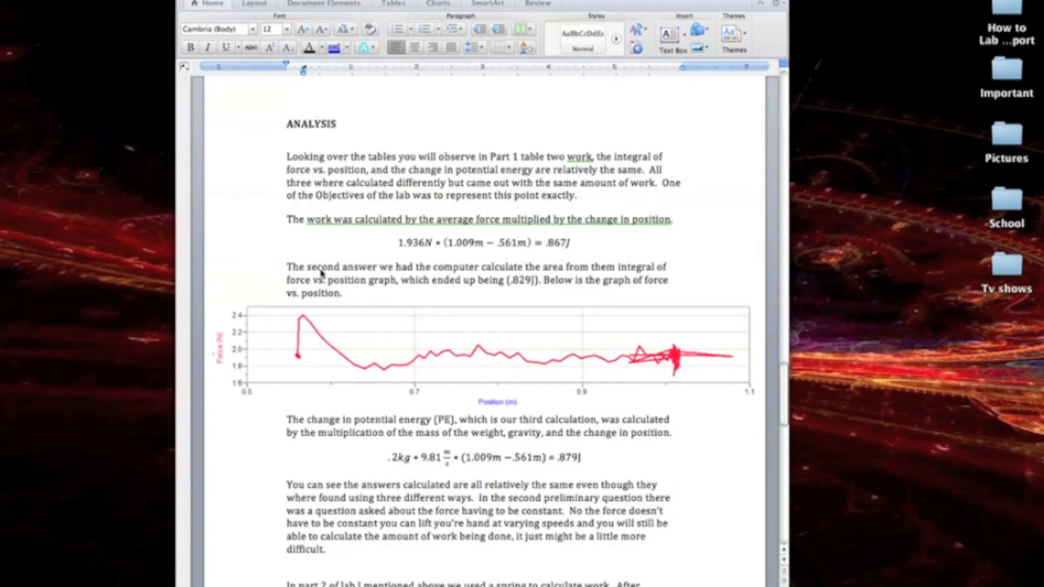
scroll(322, 273, "down", 1)
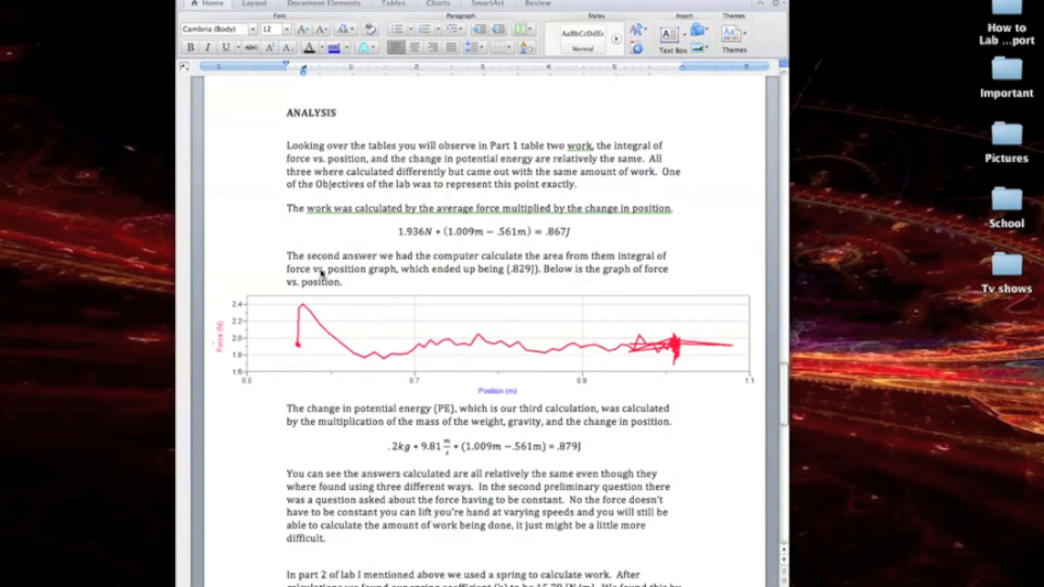
scroll(322, 273, "down", 3)
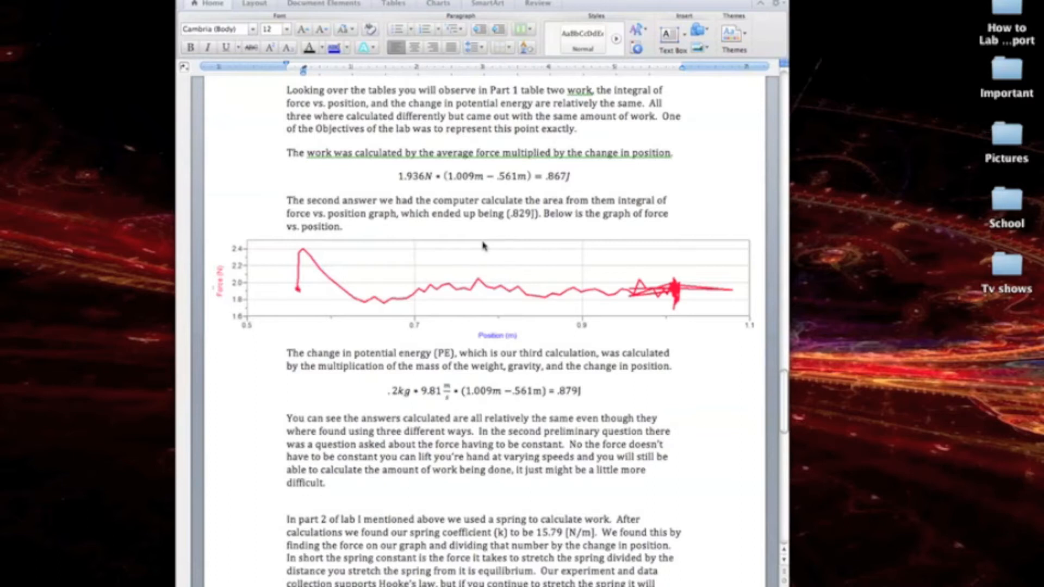
scroll(483, 245, "down", 17)
scroll(484, 246, "down", 20)
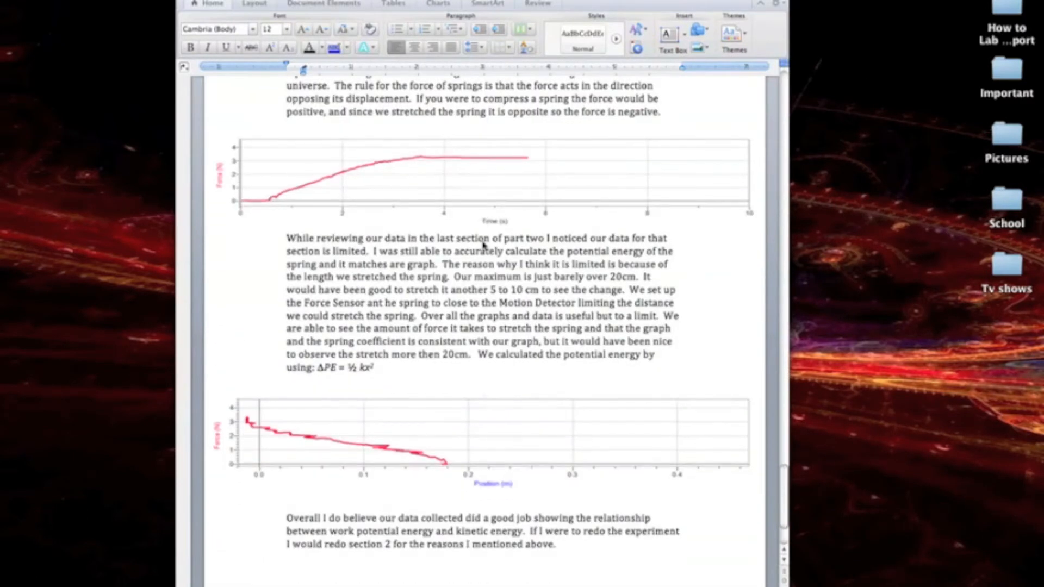
scroll(484, 246, "down", 2)
scroll(483, 246, "down", 9)
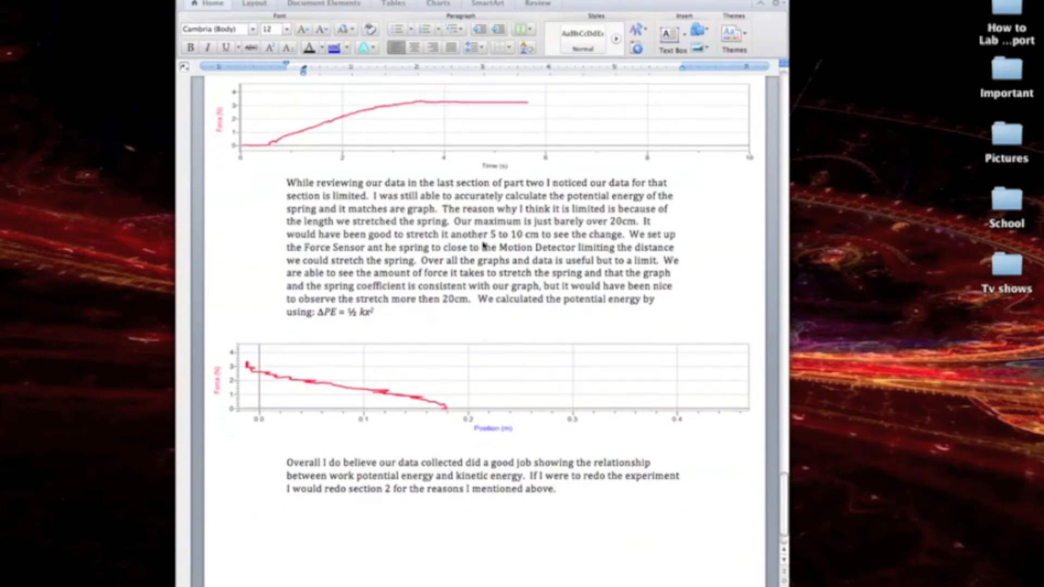
Review the sample report's Analysis section from the work calculations through the spring discussion and graphs to the closing paragraph
scroll(484, 246, "up", 20)
scroll(484, 246, "up", 20)
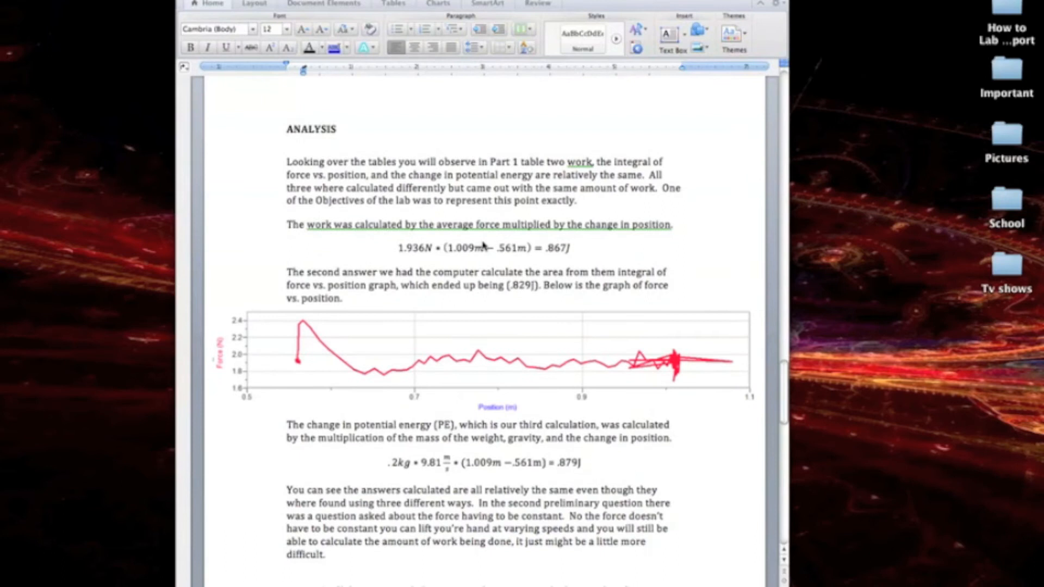
scroll(483, 246, "down", 13)
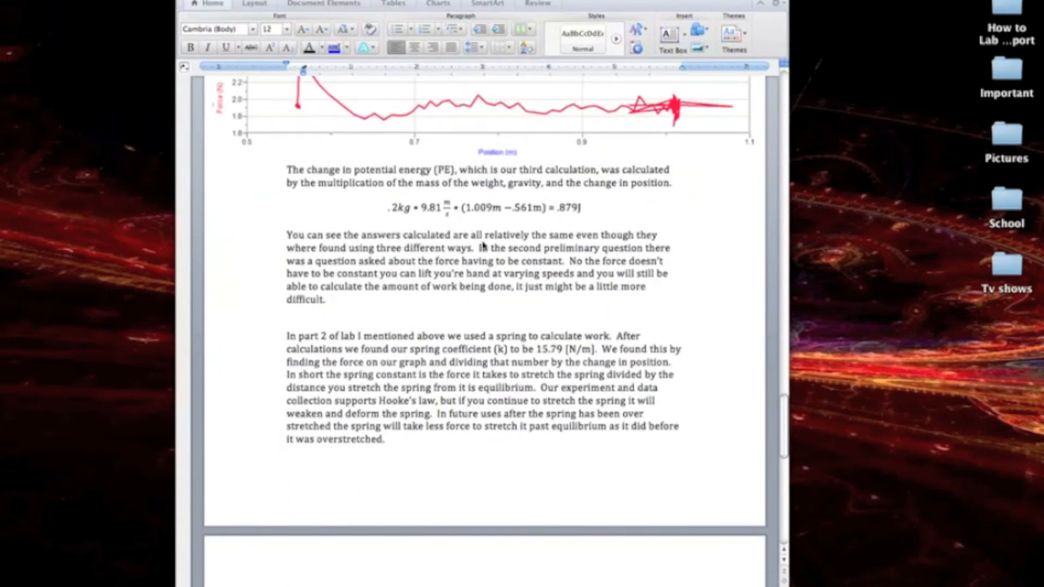
scroll(483, 246, "down", 20)
scroll(483, 246, "down", 11)
scroll(483, 246, "up", 9)
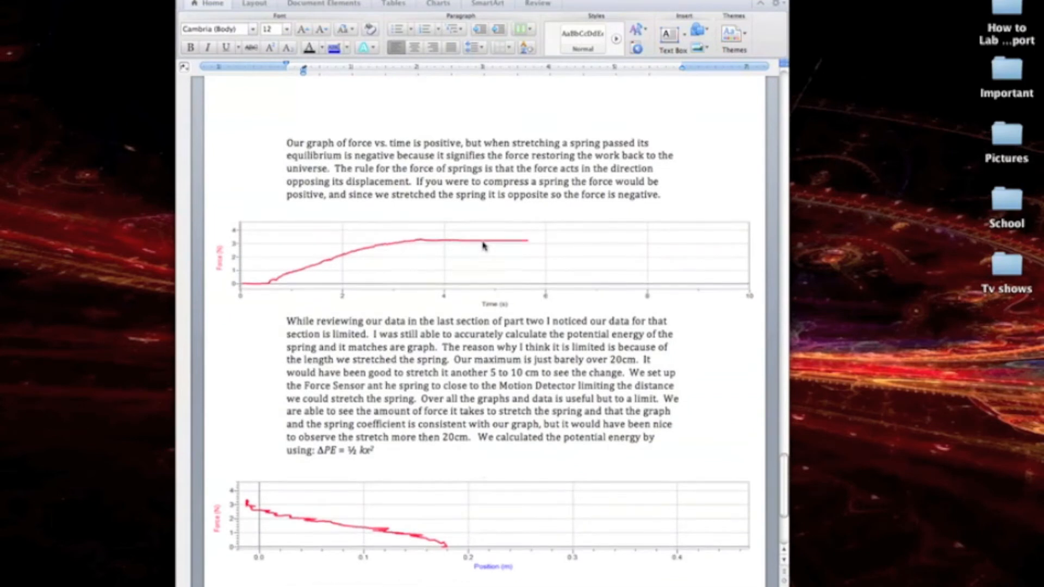
scroll(483, 246, "up", 1)
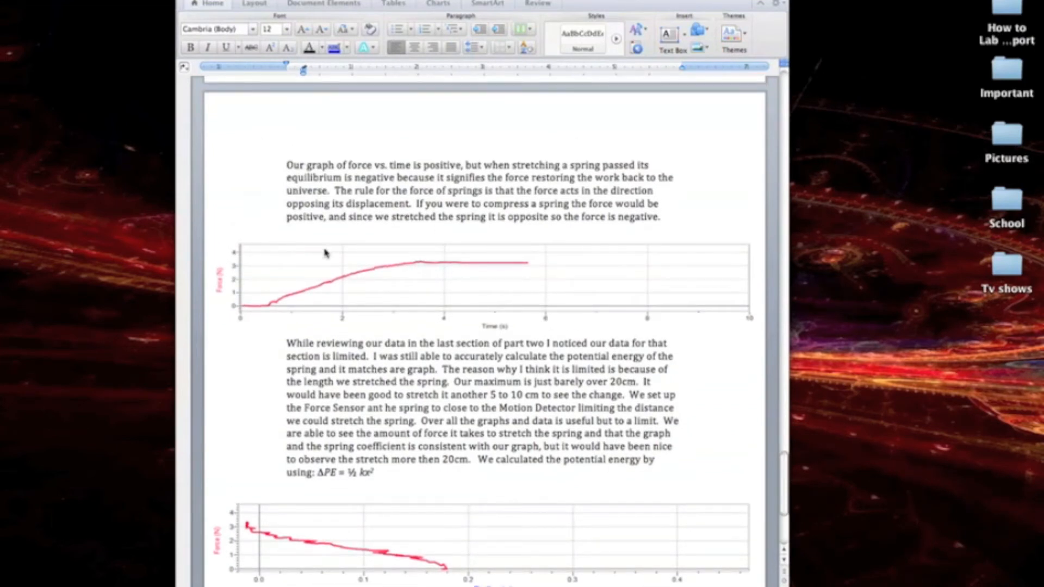
scroll(325, 254, "down", 5)
scroll(325, 253, "down", 1)
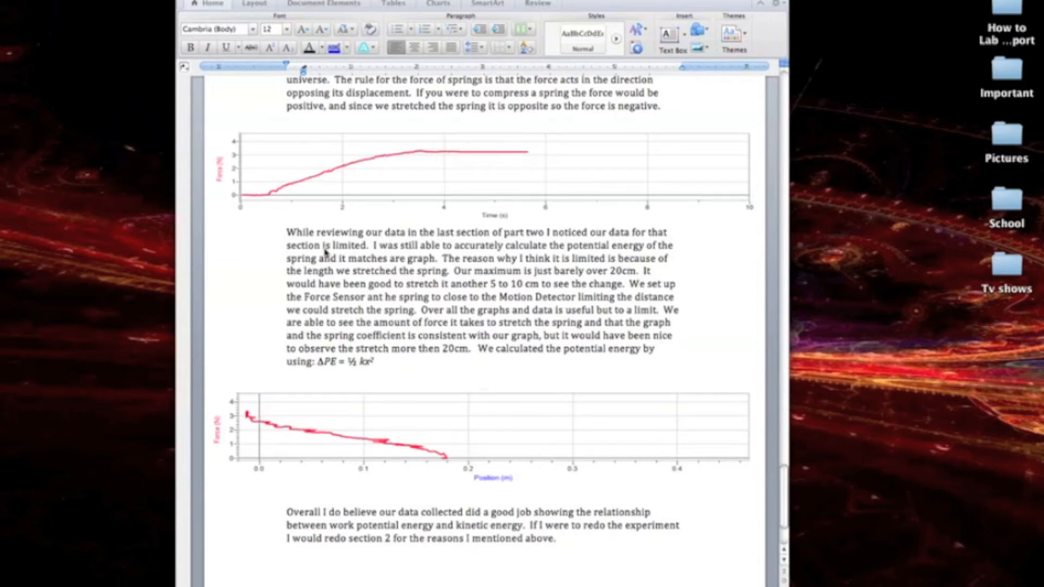
scroll(325, 251, "down", 5)
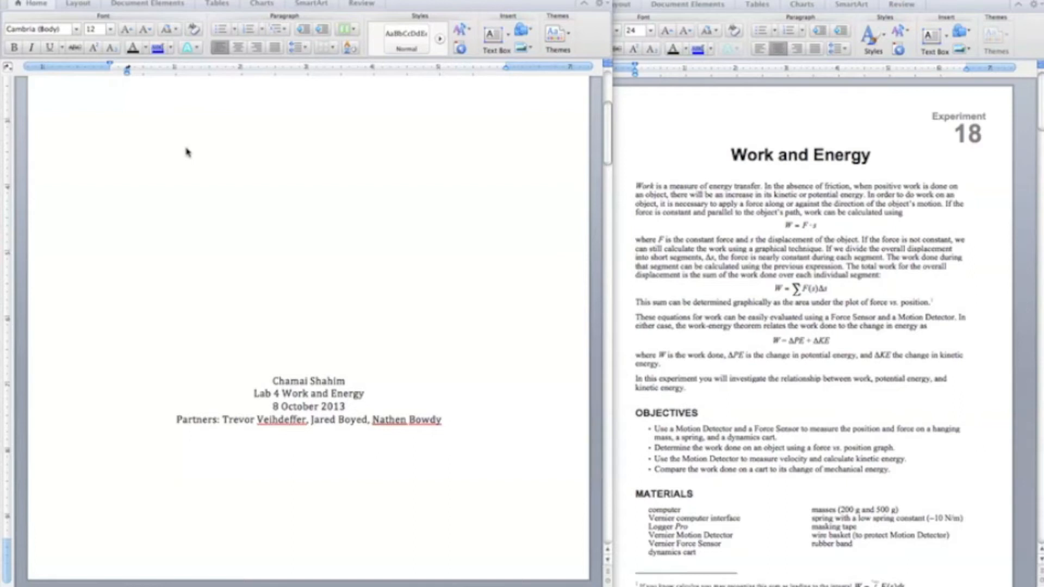
Delete the hanging-mass diagram and the spring setup diagram from the report's procedure summary
scroll(187, 152, "down", 10)
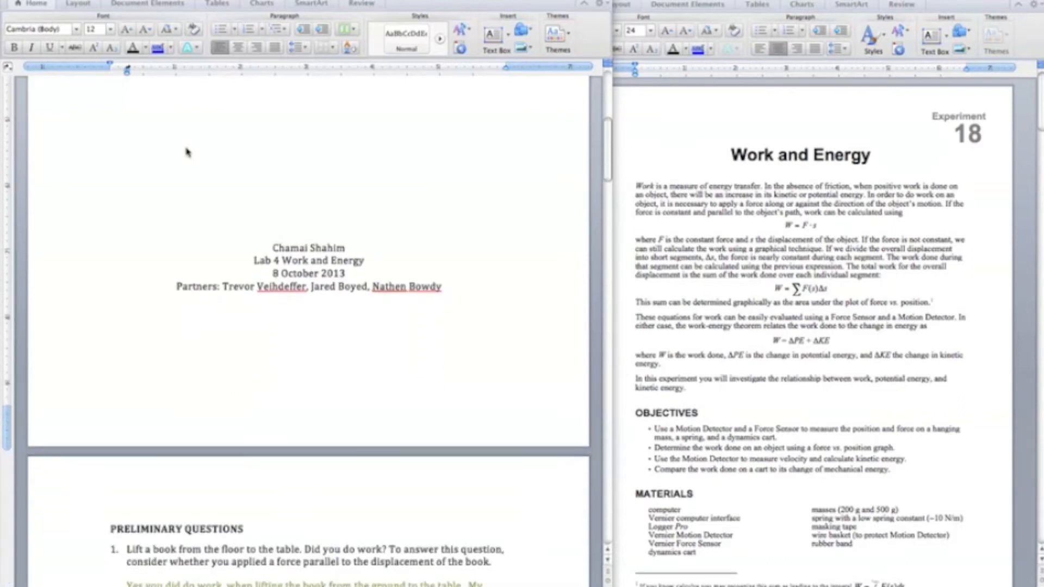
scroll(187, 153, "down", 13)
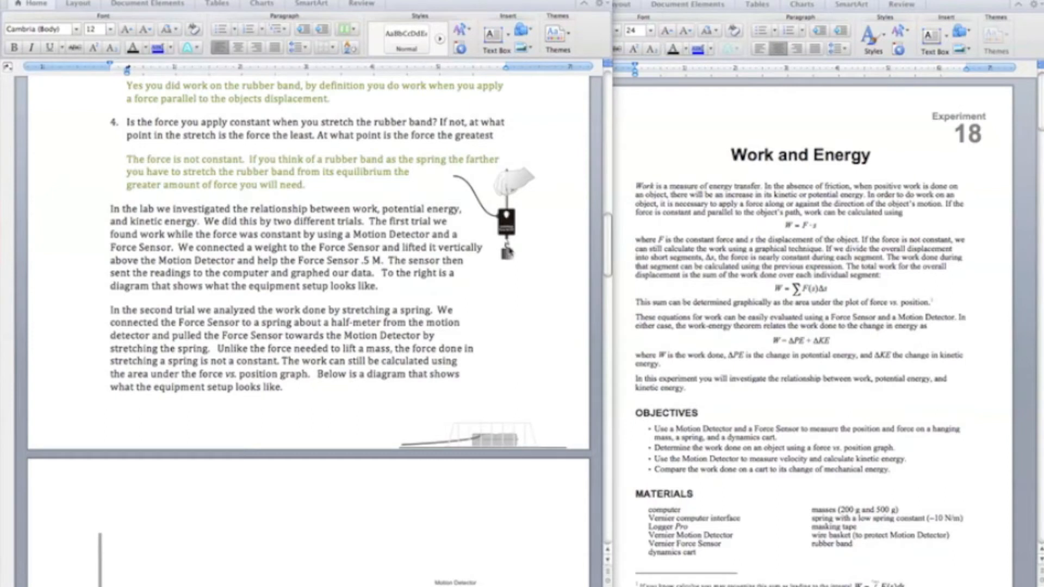
left_click(508, 251)
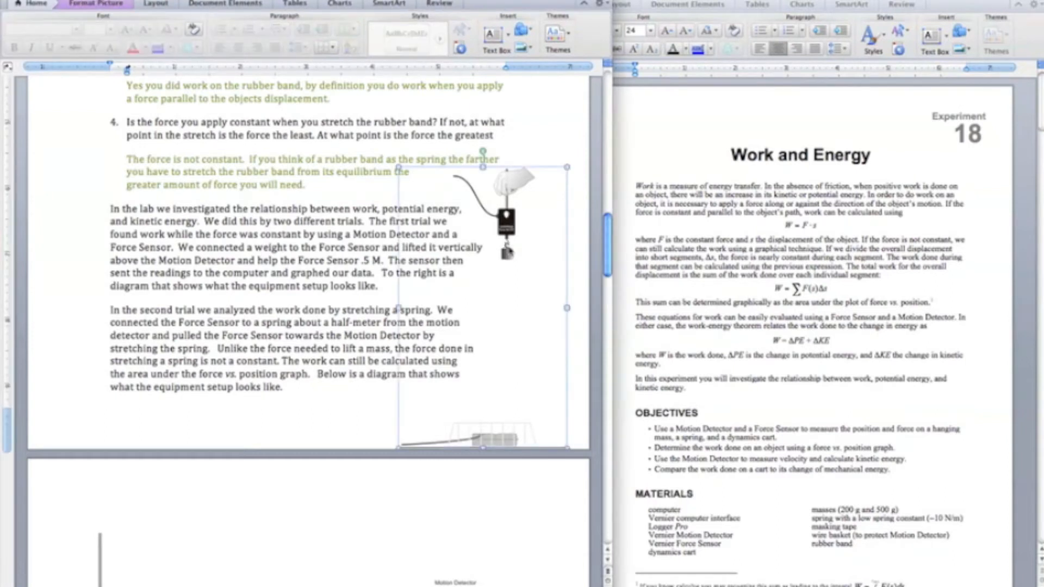
key("Delete")
left_click(254, 419)
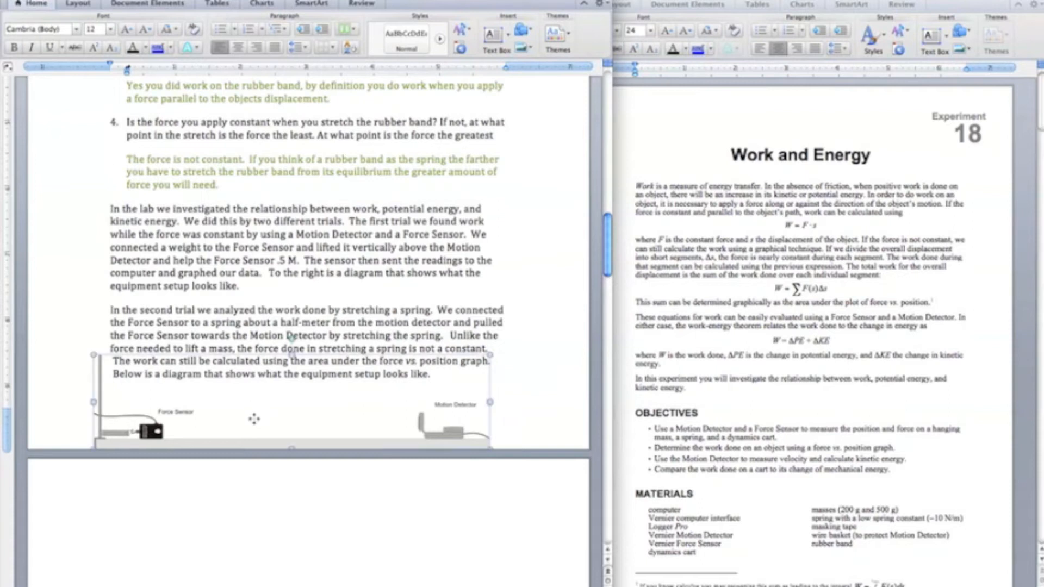
key("Delete")
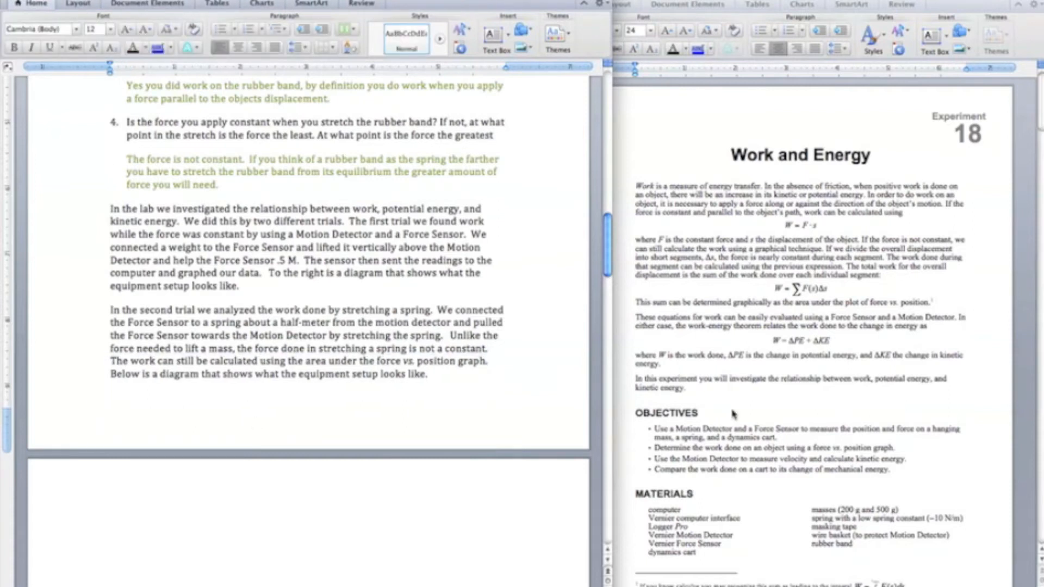
Copy the Figure 1 hanging-mass diagram from the lab handout and paste it below the report's second trial paragraph
left_click(733, 415)
scroll(733, 415, "down", 20)
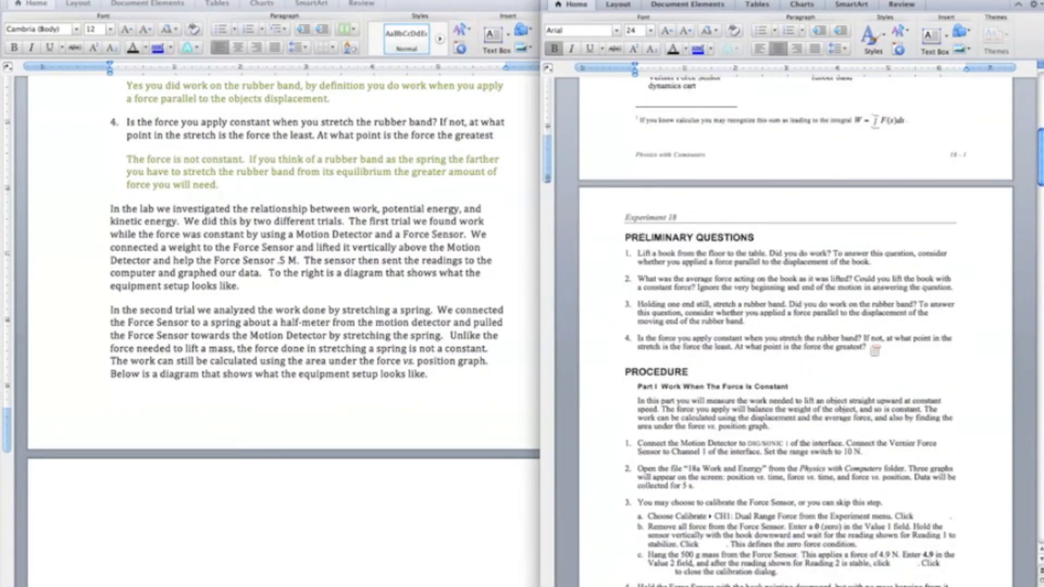
scroll(733, 414, "down", 10)
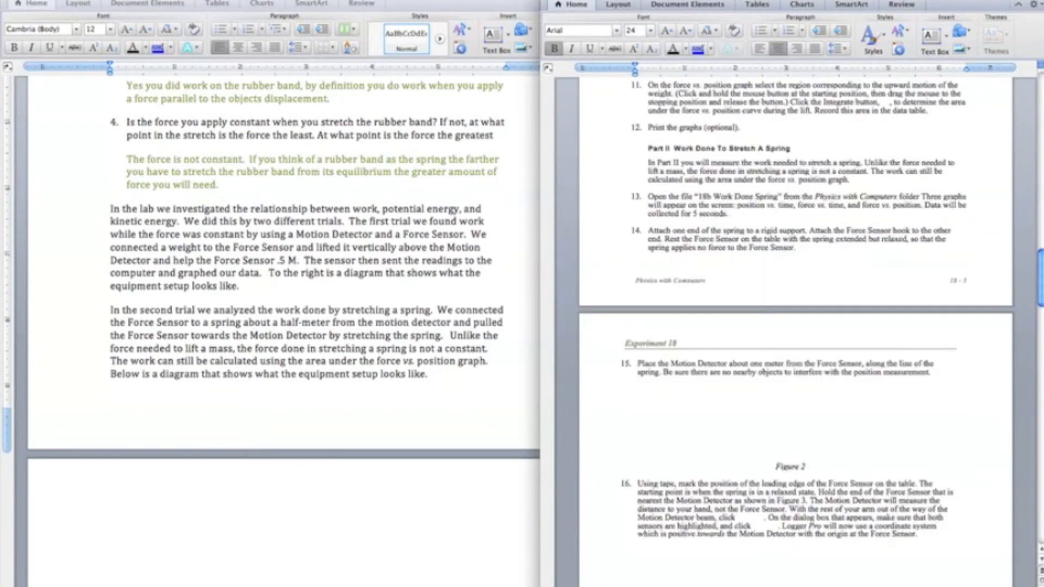
scroll(733, 414, "up", 8)
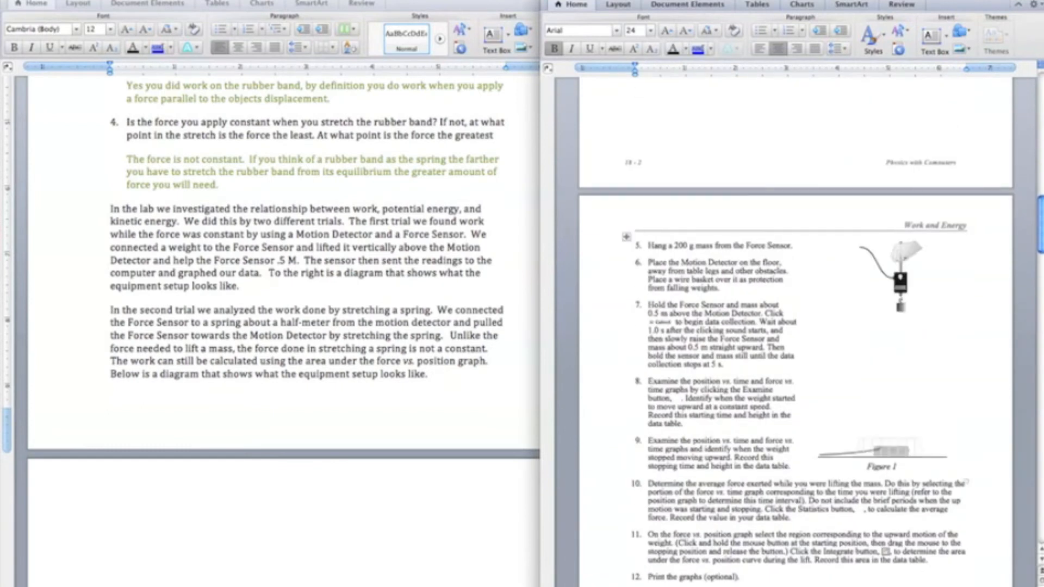
left_click(892, 349)
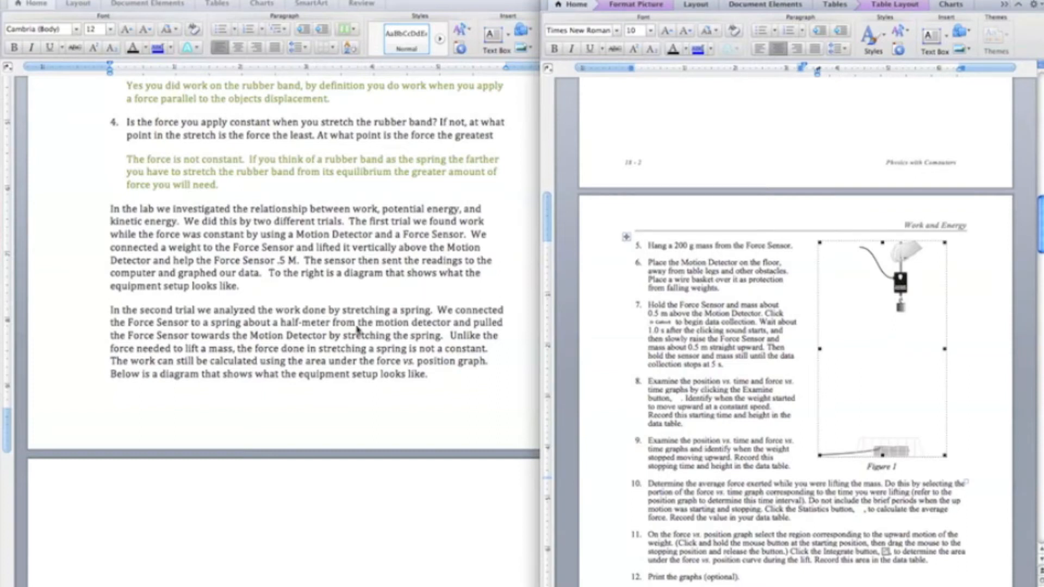
left_click(378, 406)
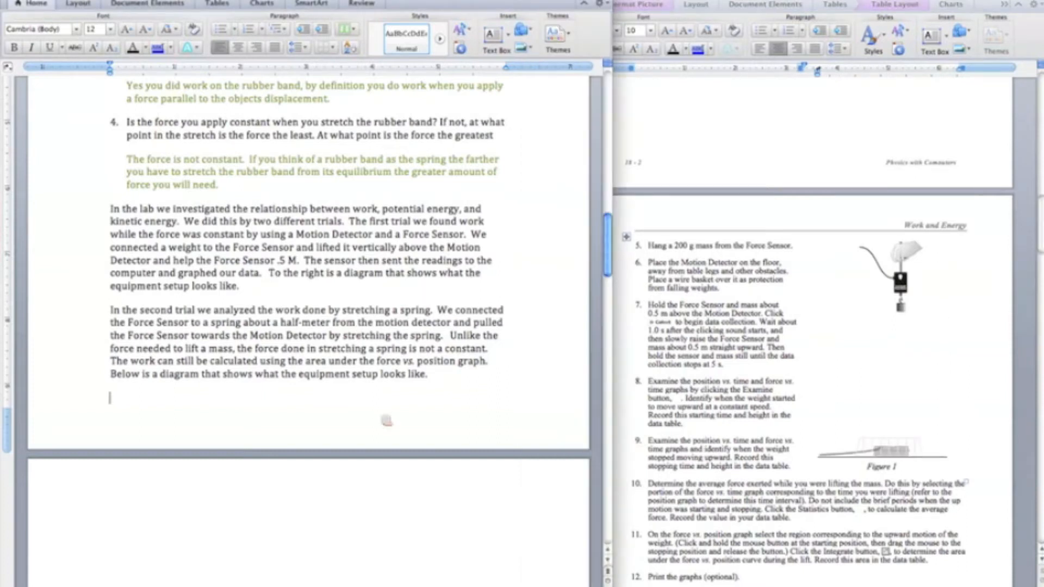
key("super+v")
Set the pasted diagram's text wrapping to Through and move it up beside the procedure paragraphs
scroll(234, 413, "down", 10)
scroll(234, 413, "up", 15)
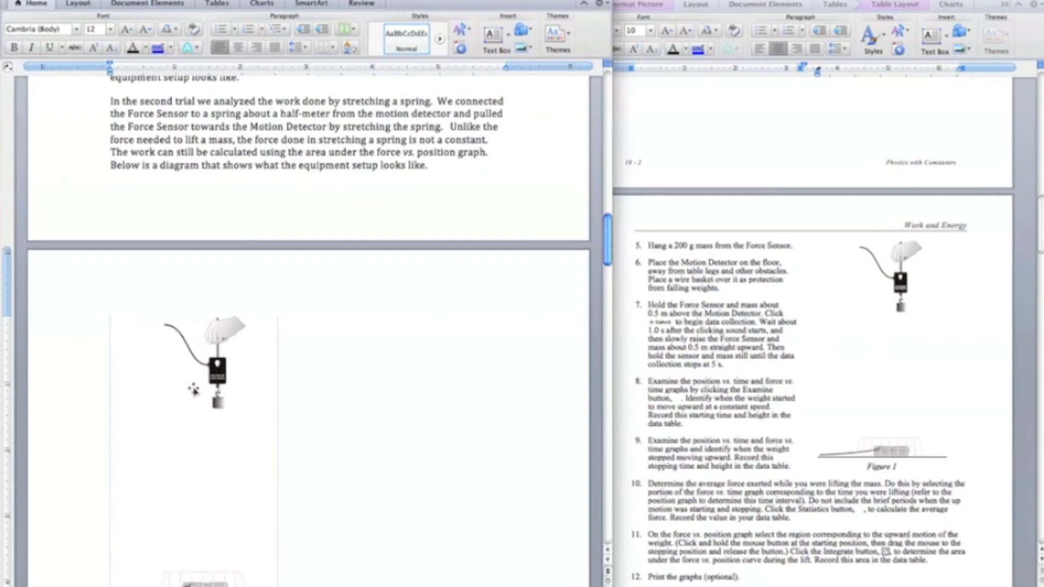
scroll(194, 389, "down", 2)
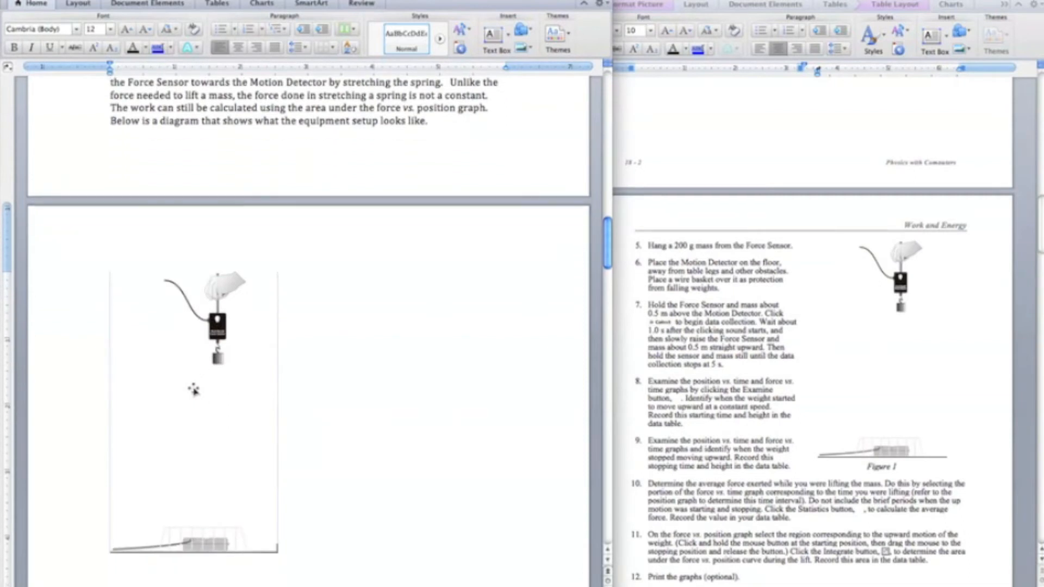
scroll(194, 390, "down", 1)
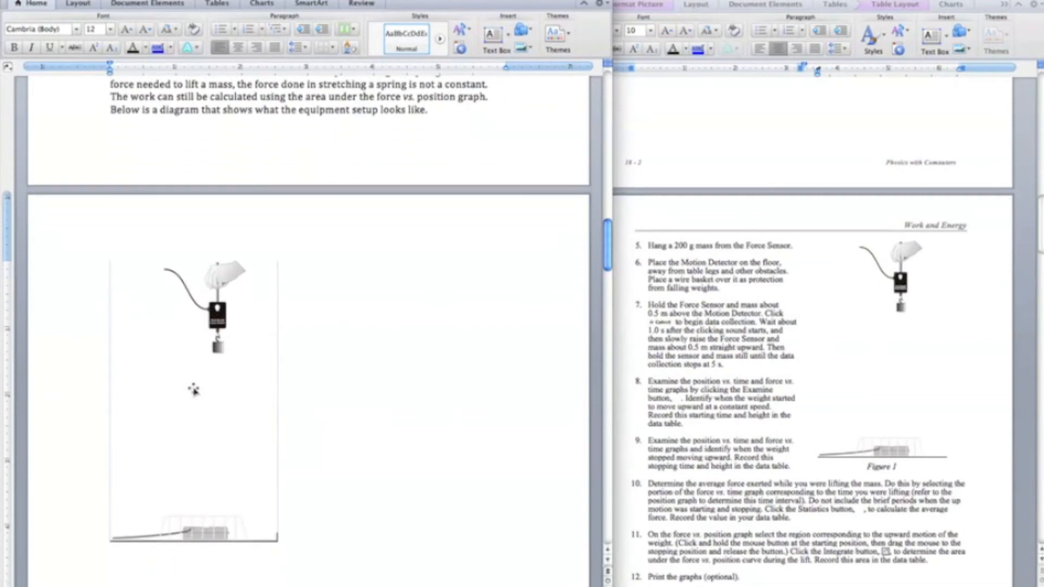
right_click(194, 391)
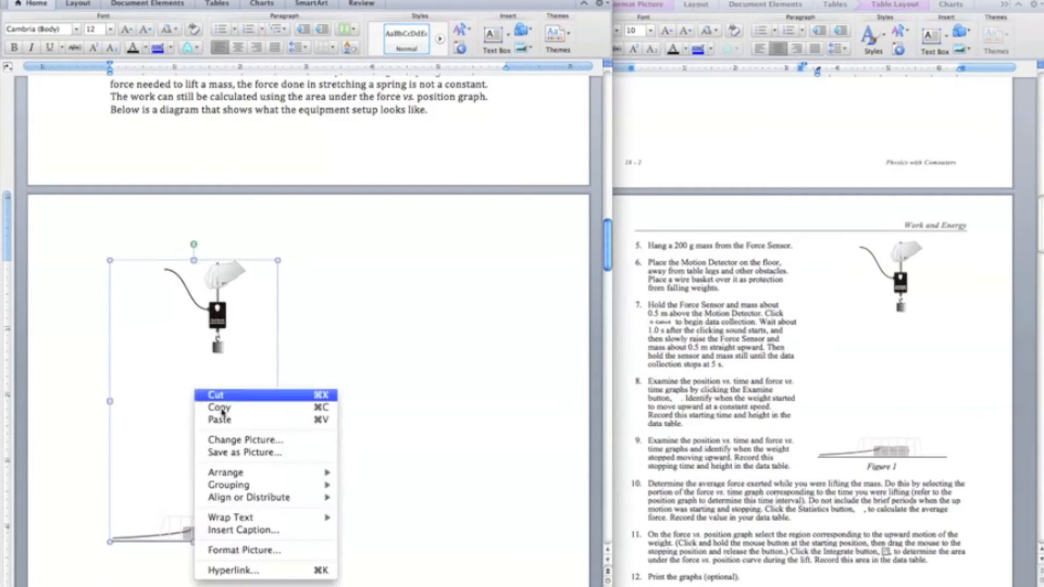
mouse_move(273, 521)
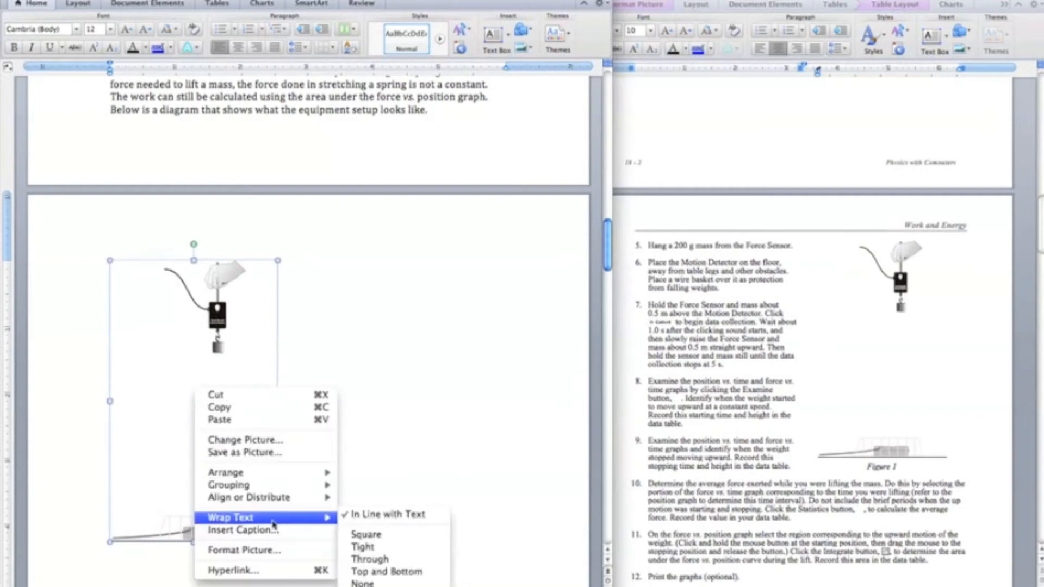
left_click(371, 561)
left_click_drag(187, 407, 455, 179)
scroll(526, 321, "up", 5)
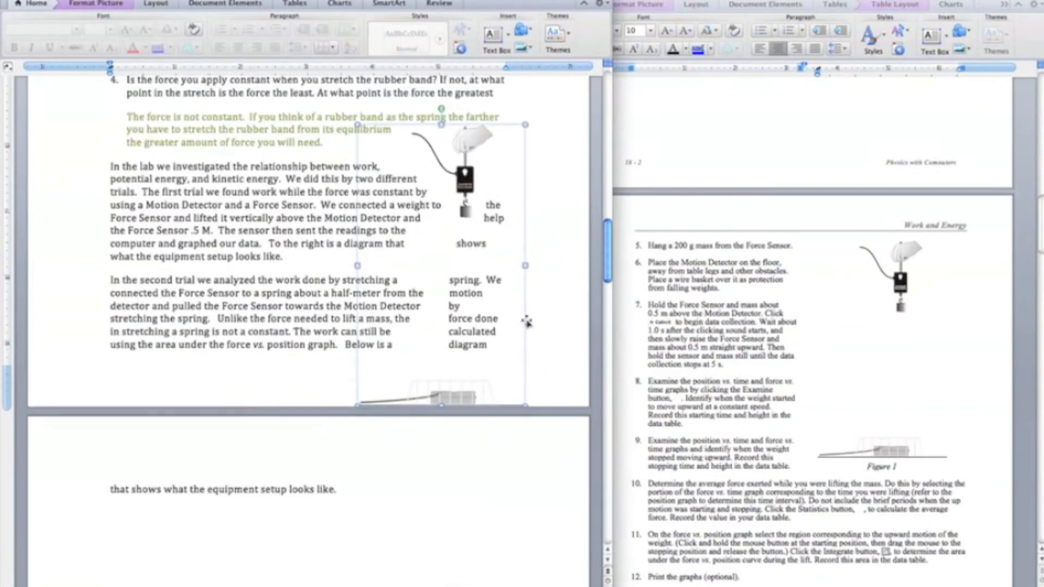
Try the diagram in the middle of the procedure text, then place it at the page's right margin beside both trial paragraphs
left_click_drag(417, 316, 319, 309)
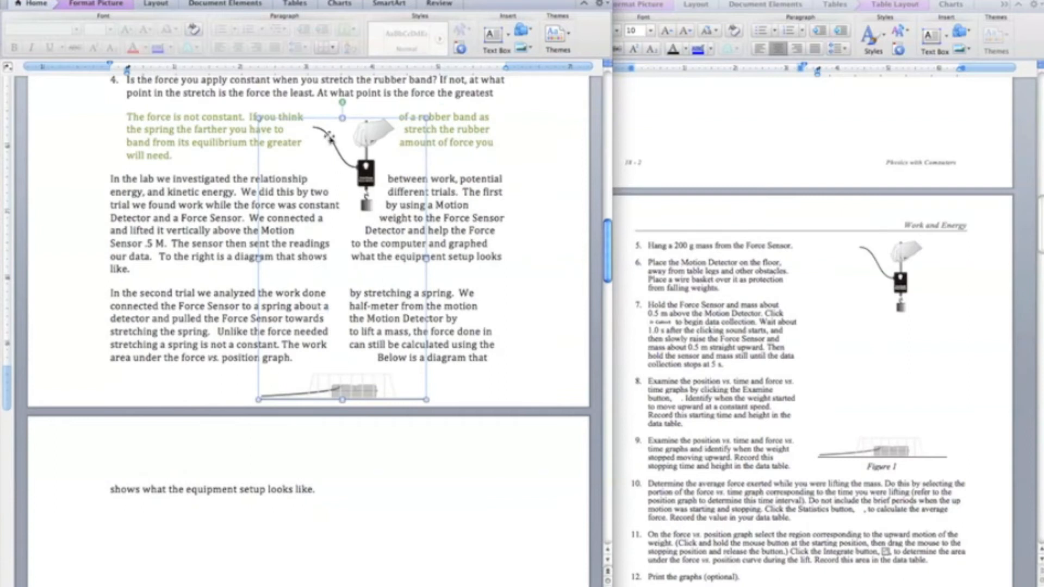
left_click_drag(337, 153, 522, 185)
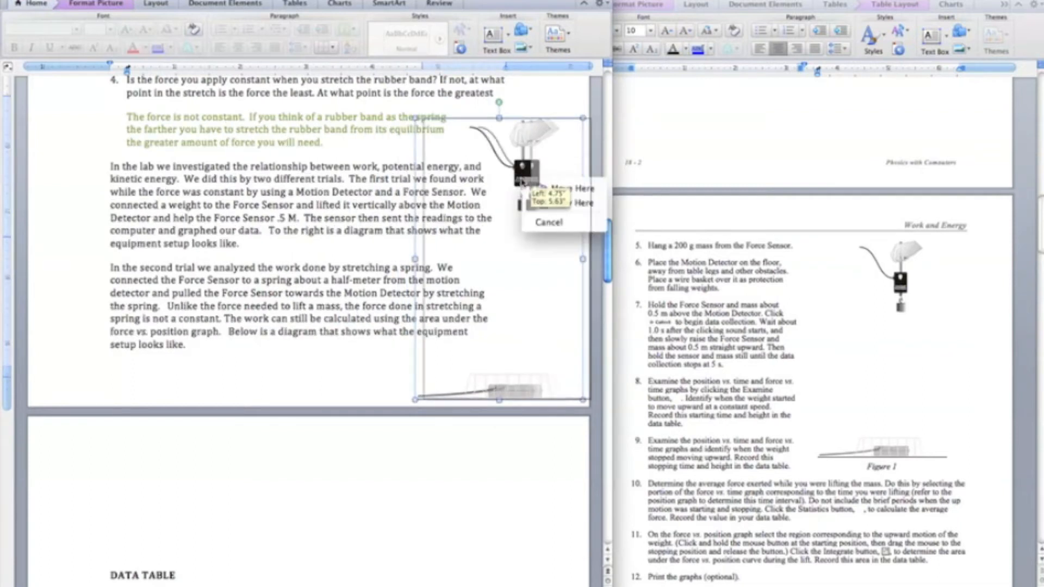
left_click(554, 188)
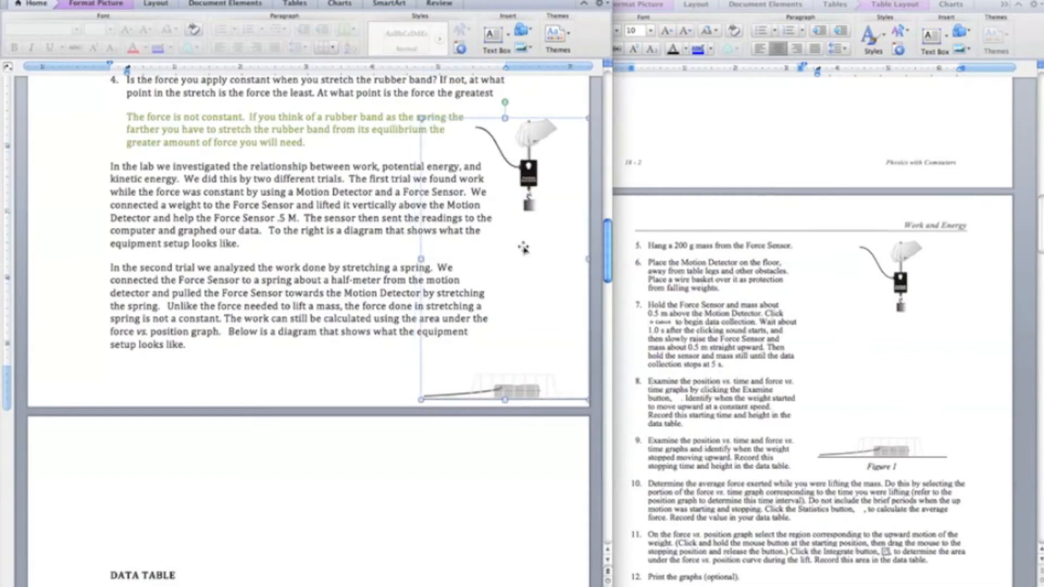
scroll(523, 248, "down", 1)
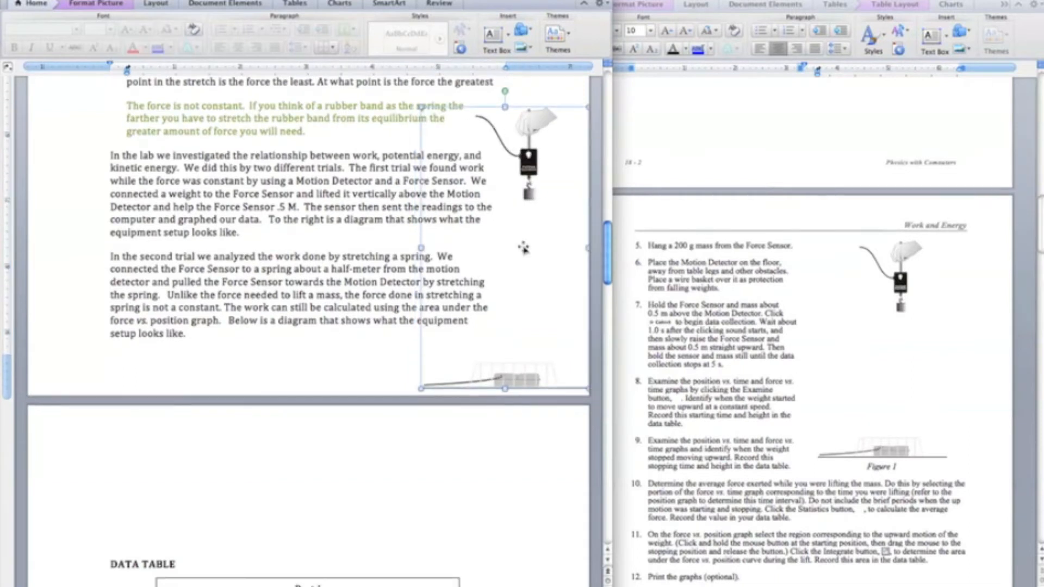
Capture a partial screenshot of the handout's Figure 2 spring setup diagram, including its caption
left_click(762, 328)
scroll(763, 328, "down", 10)
scroll(763, 328, "down", 3)
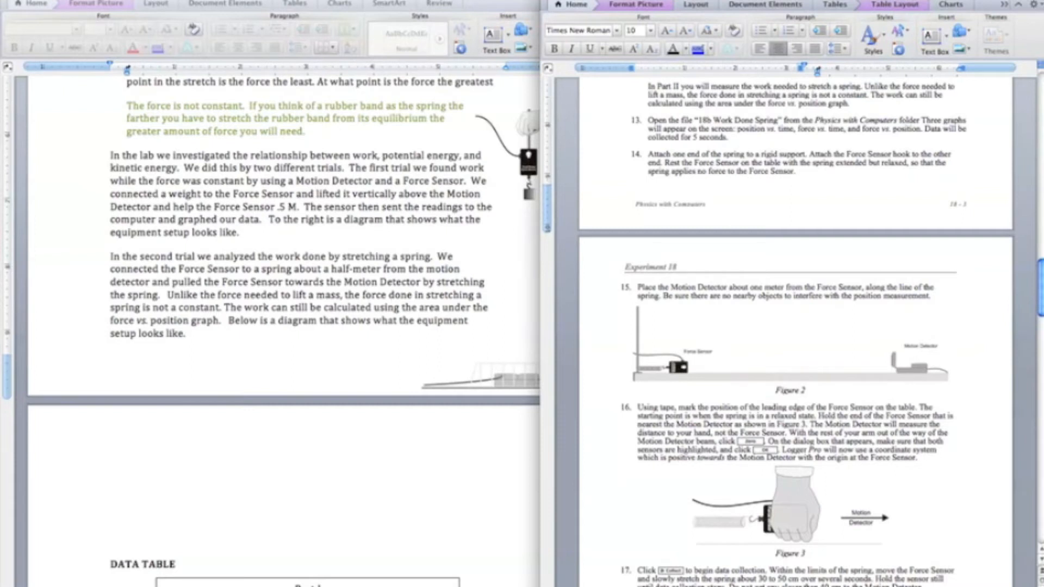
key("super+shift+4")
left_click_drag(631, 303, 958, 402)
Insert the Figure 2 screenshot from the desktop into the report between the second trial paragraph and the DATA TABLE heading
key("F11")
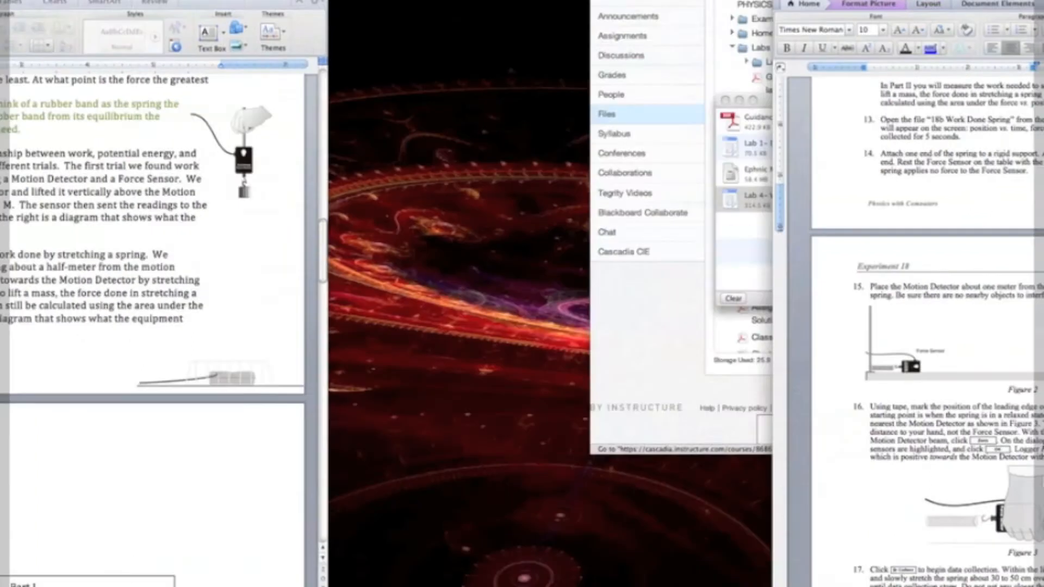
left_click(1009, 265)
left_click_drag(1009, 265, 320, 471)
key("F11")
scroll(320, 471, "down", 2)
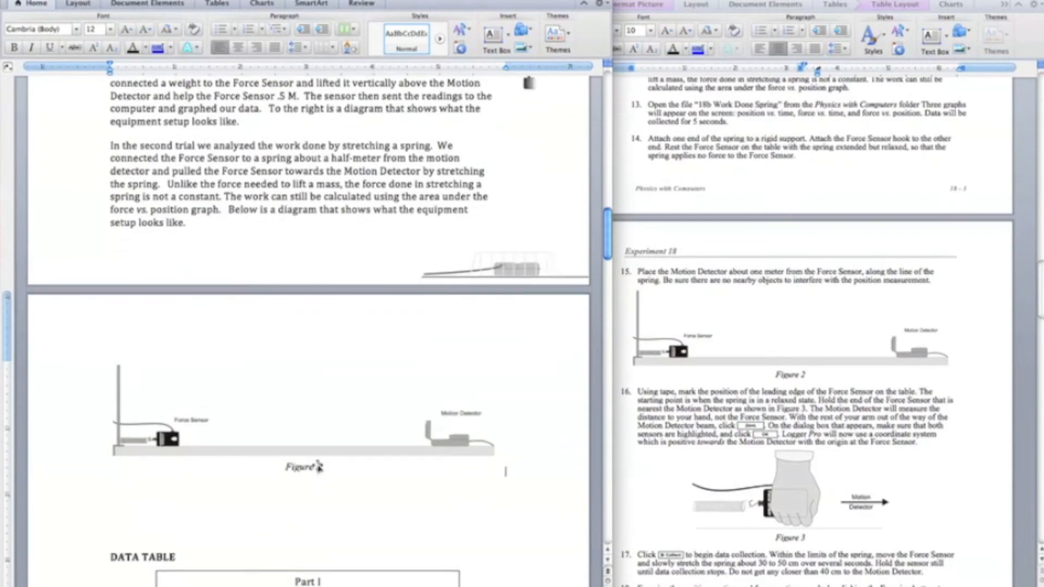
left_click(311, 467)
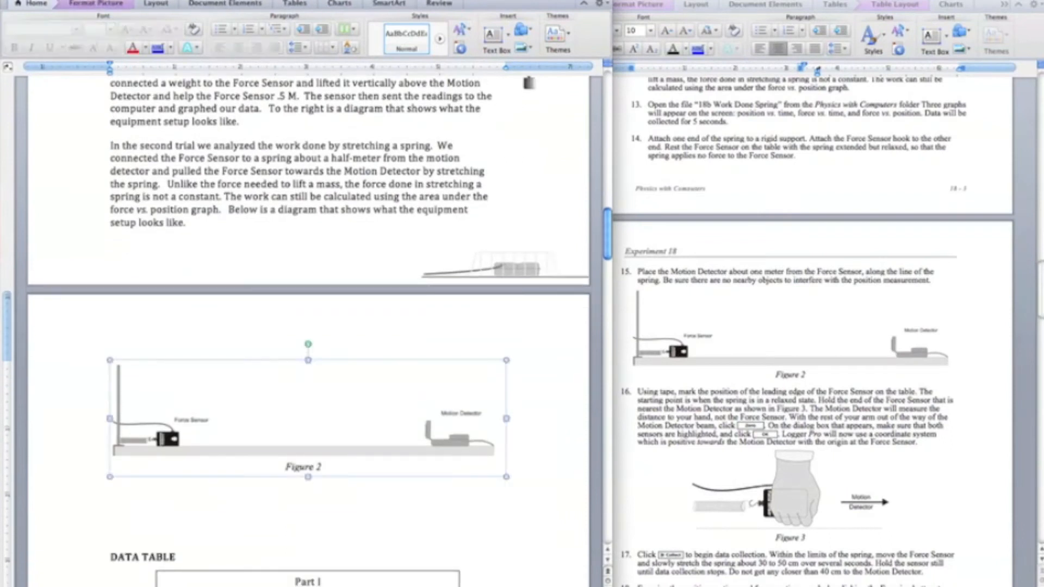
Remove the blank lines between the Figure 2 image and the DATA TABLE heading
left_click(296, 512)
key("Down")
key("Down")
key("Down")
key("Down")
key("Down")
key("Down")
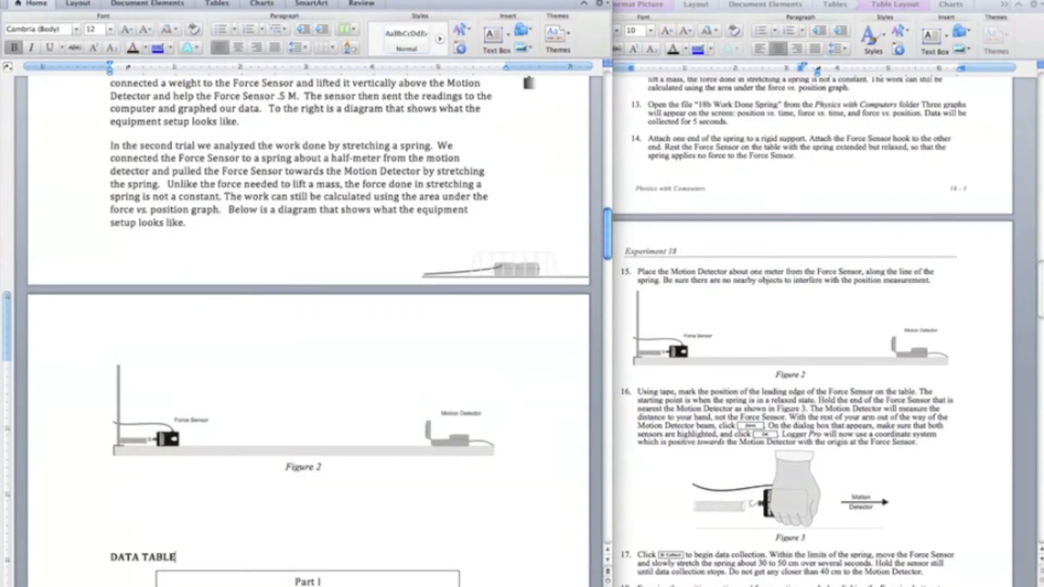
key("BackSpace")
key("BackSpace")
key("BackSpace")
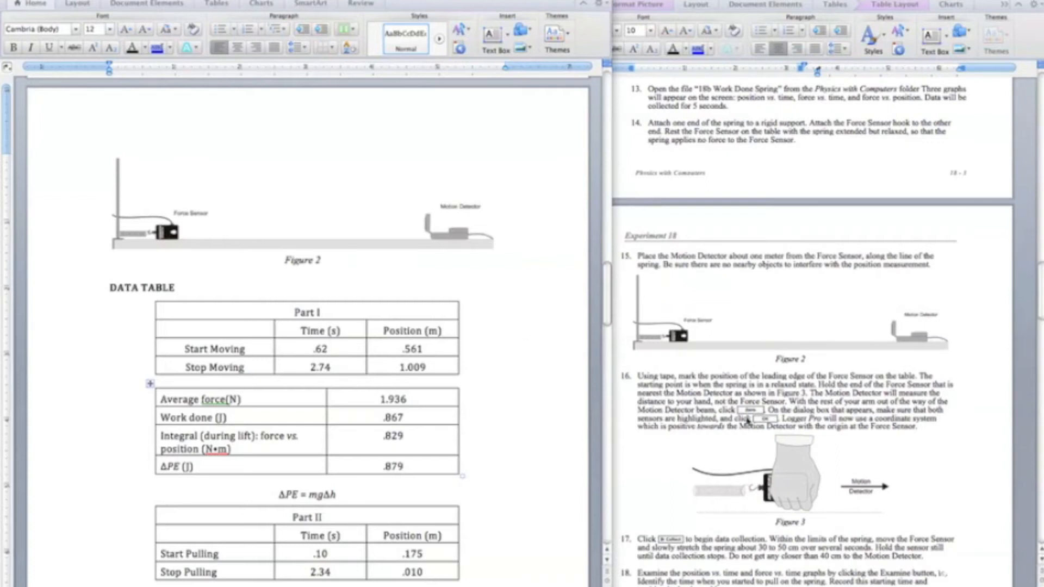
Insert the full-screen screenshot from the desktop between the Figure 2 image and the DATA TABLE heading
mouse_move(1043, 586)
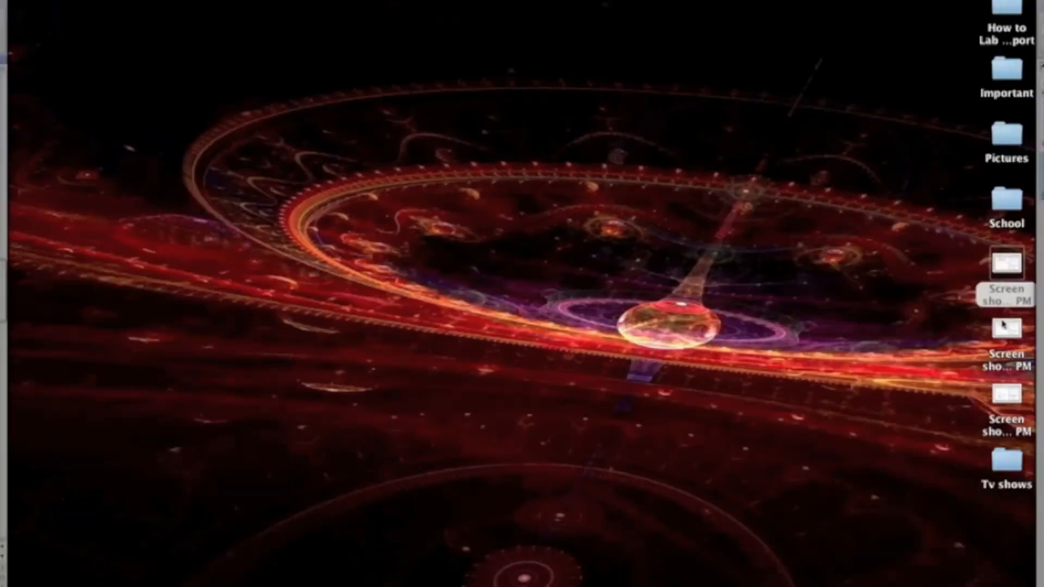
left_click_drag(1005, 268, 111, 283)
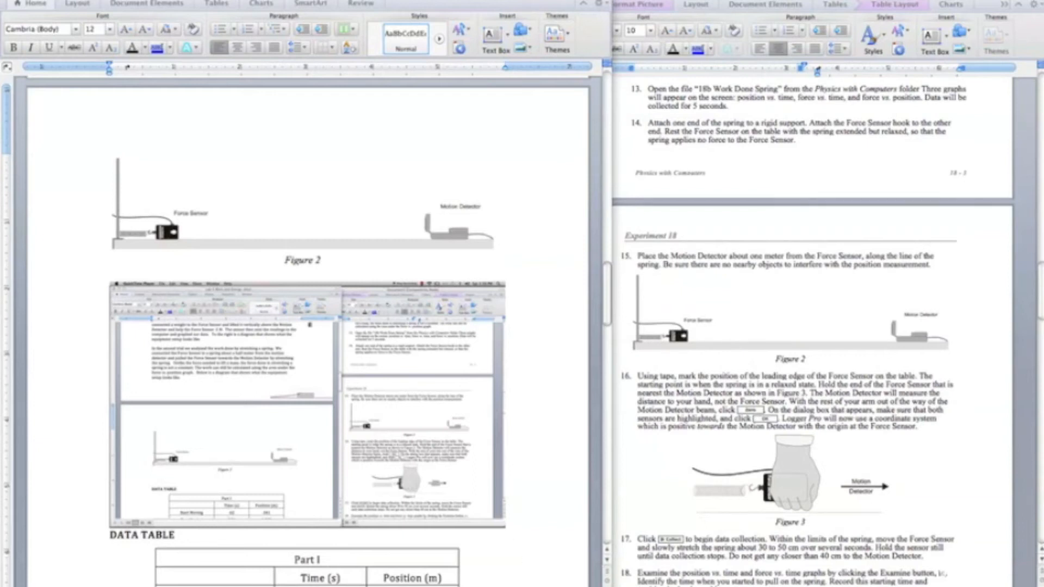
left_click(506, 532)
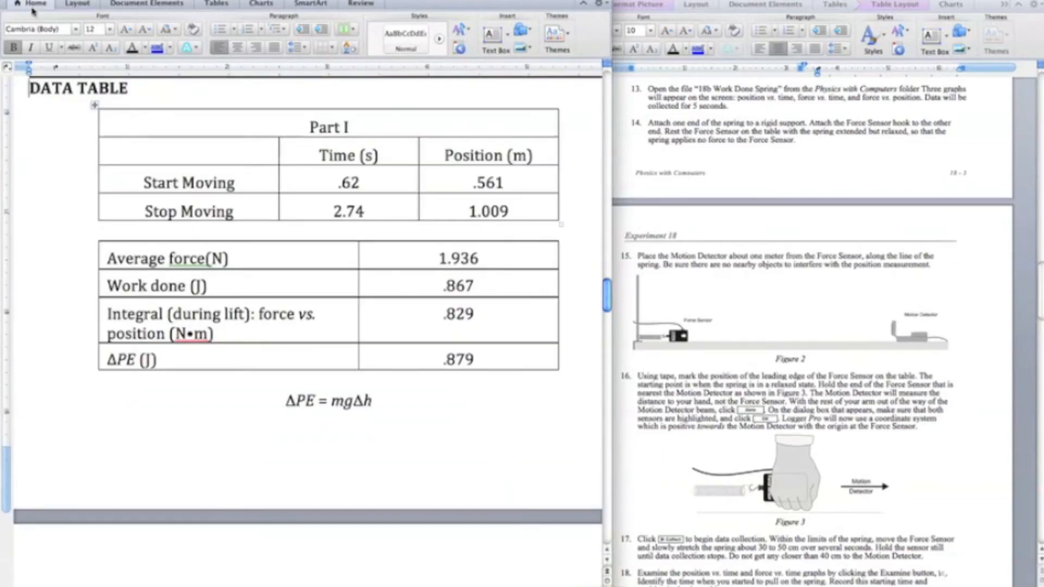
Crop the inserted full-screen screenshot down to its Figure 2 diagram and caption, and enlarge the cropped picture to about 4.38" wide
left_click(32, 1)
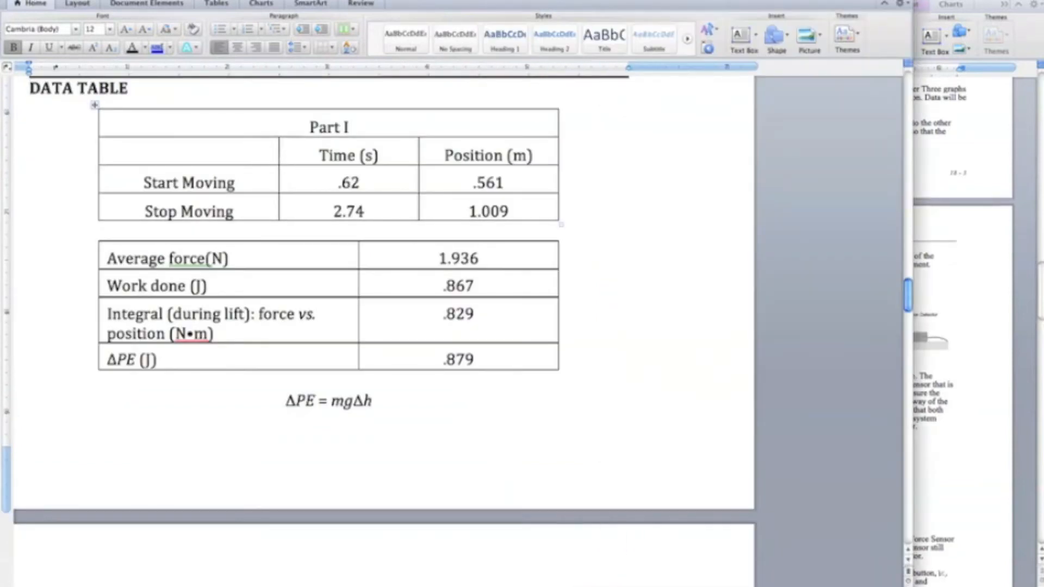
scroll(409, 95, "down", 15)
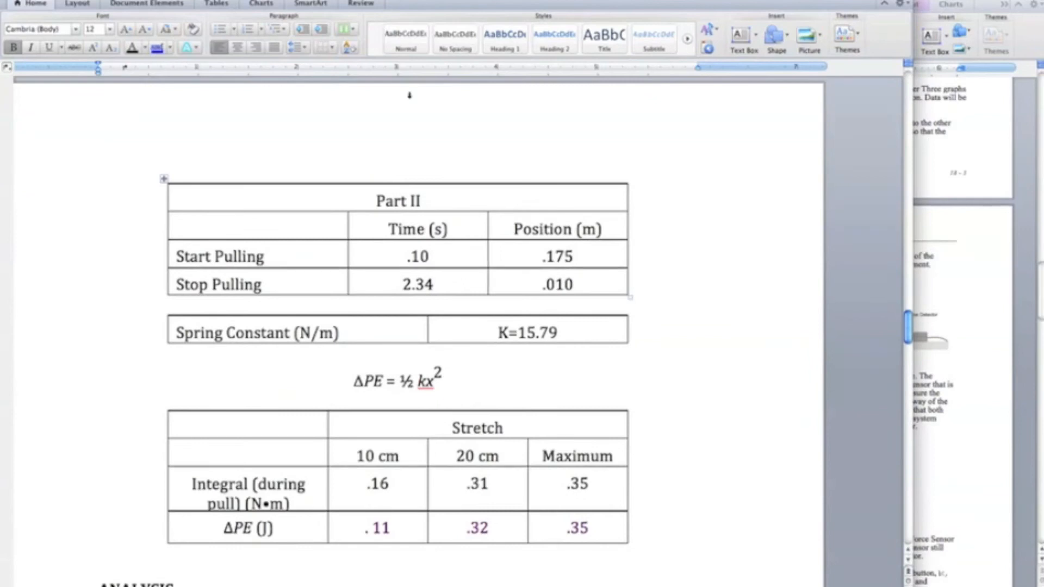
scroll(382, 270, "up", 15)
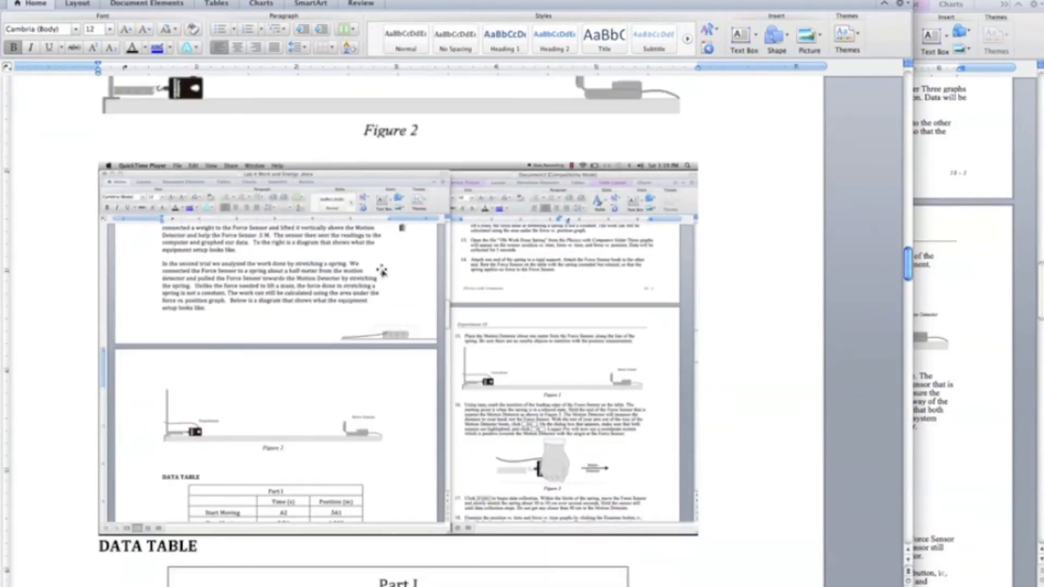
left_click(444, 334)
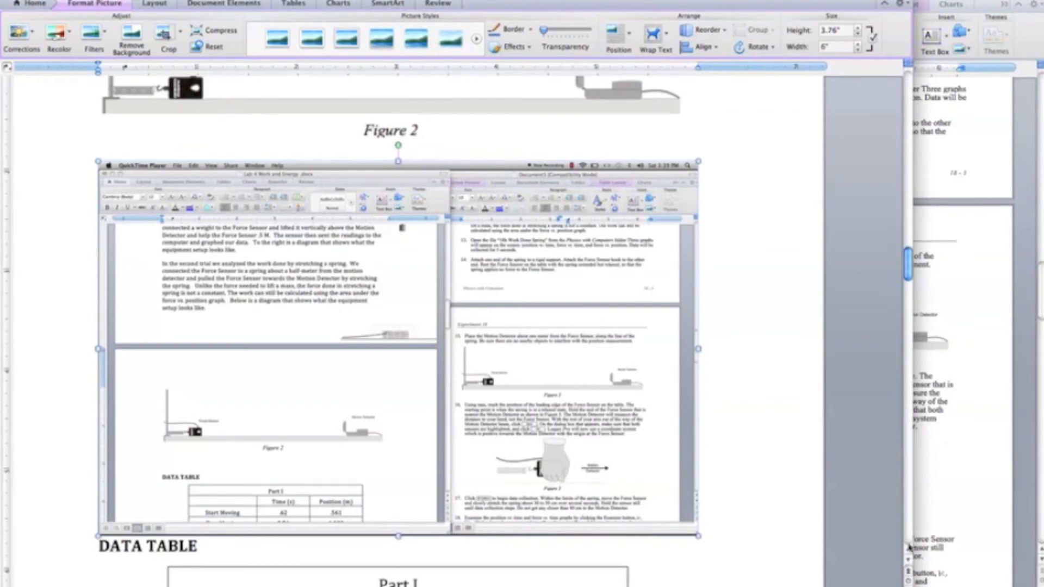
left_click_drag(892, 583, 960, 585)
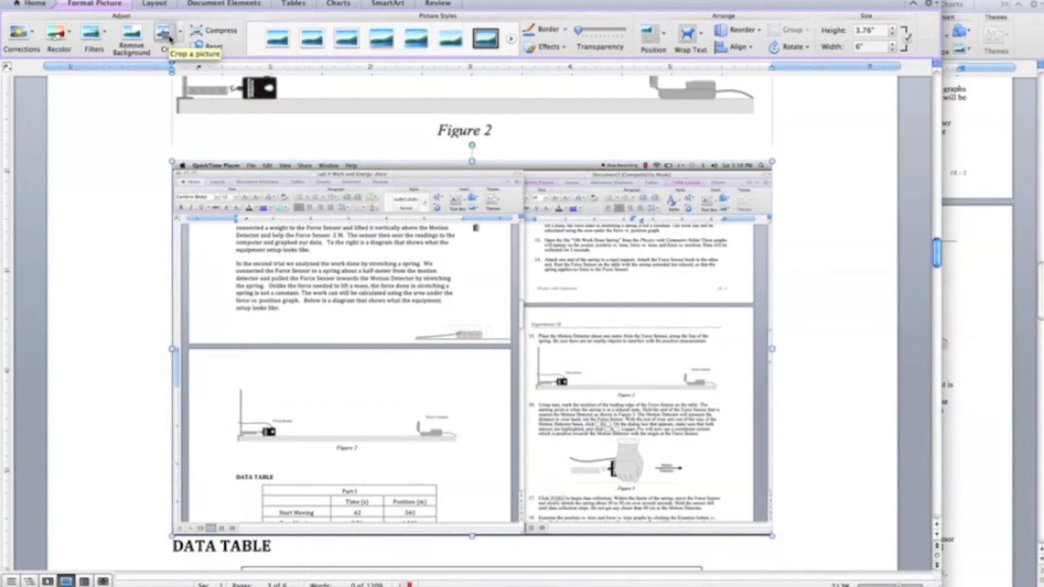
left_click(169, 36)
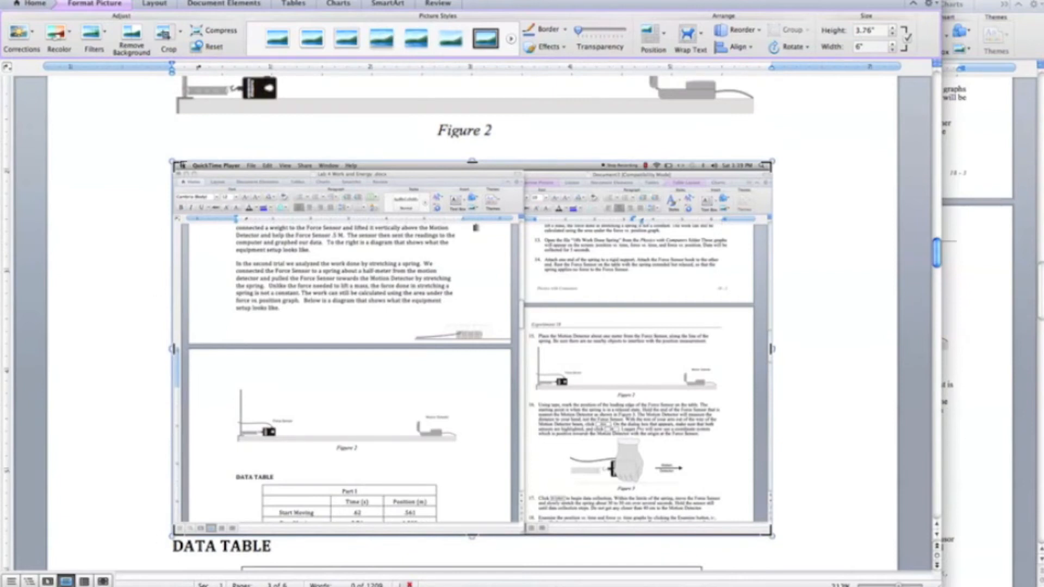
left_click_drag(175, 163, 231, 377)
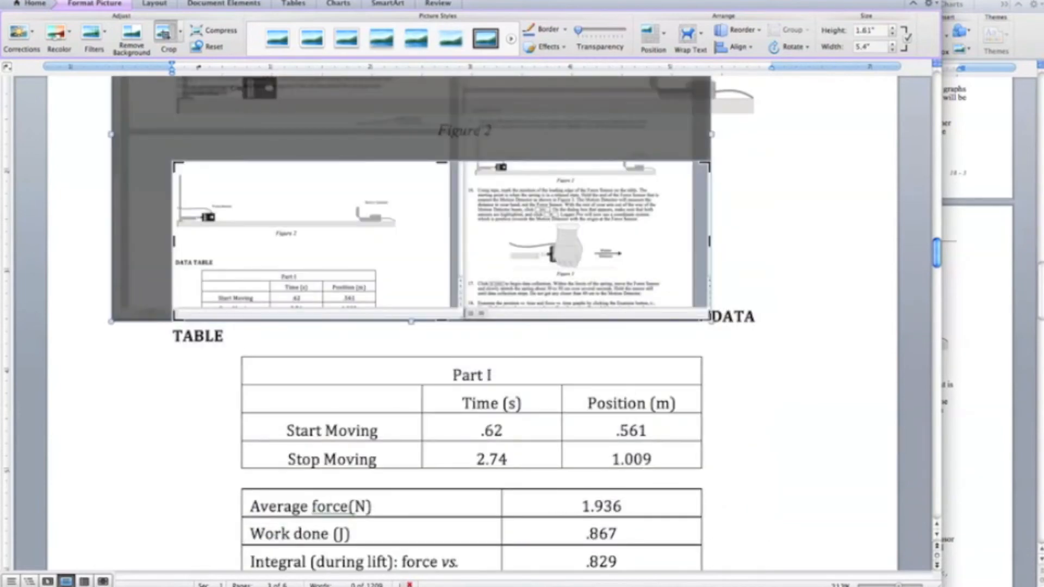
left_click_drag(456, 259, 413, 242)
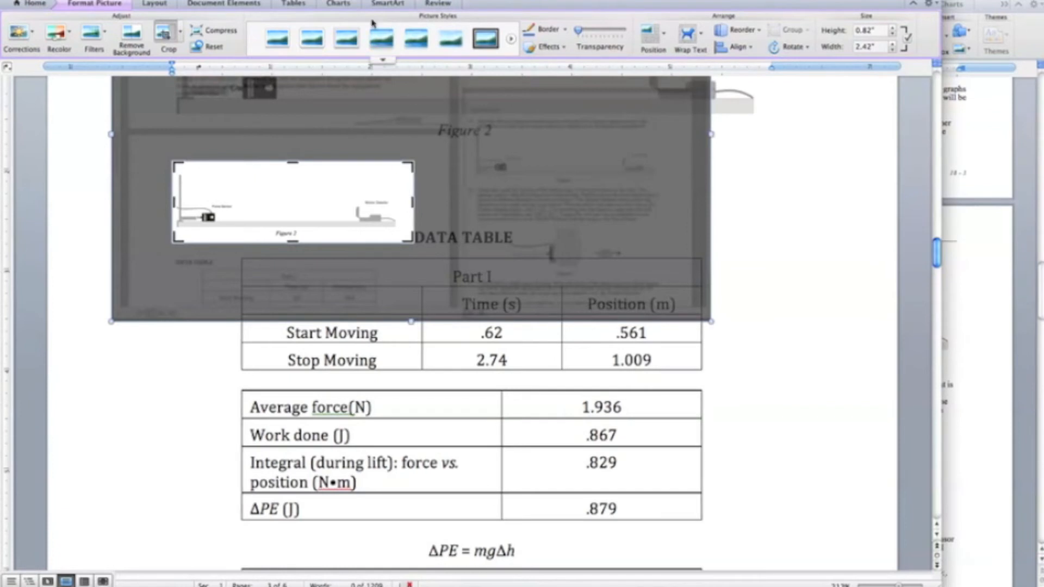
left_click(169, 35)
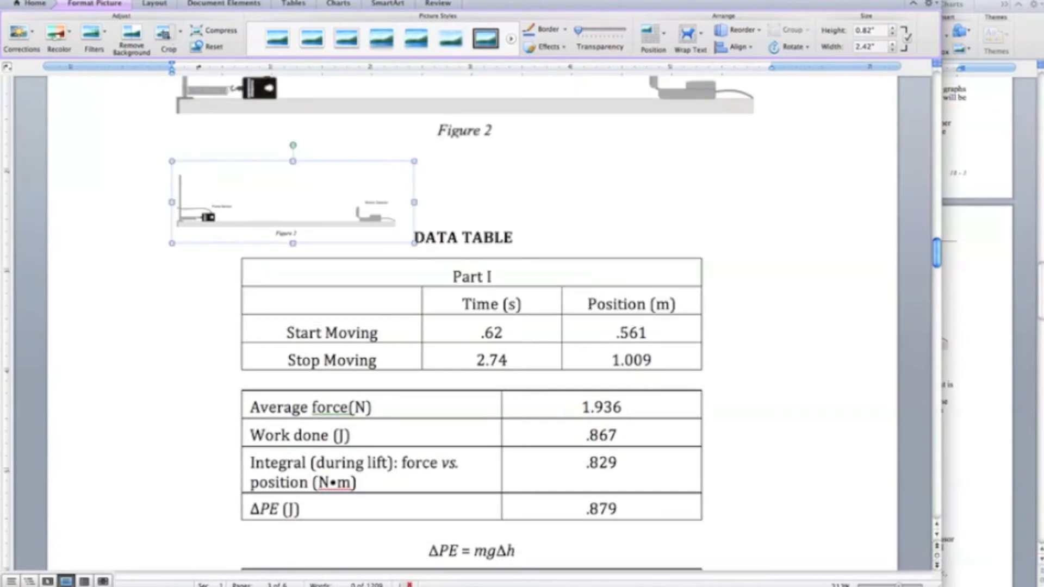
left_click_drag(416, 159, 610, 97)
scroll(586, 341, "up", 2)
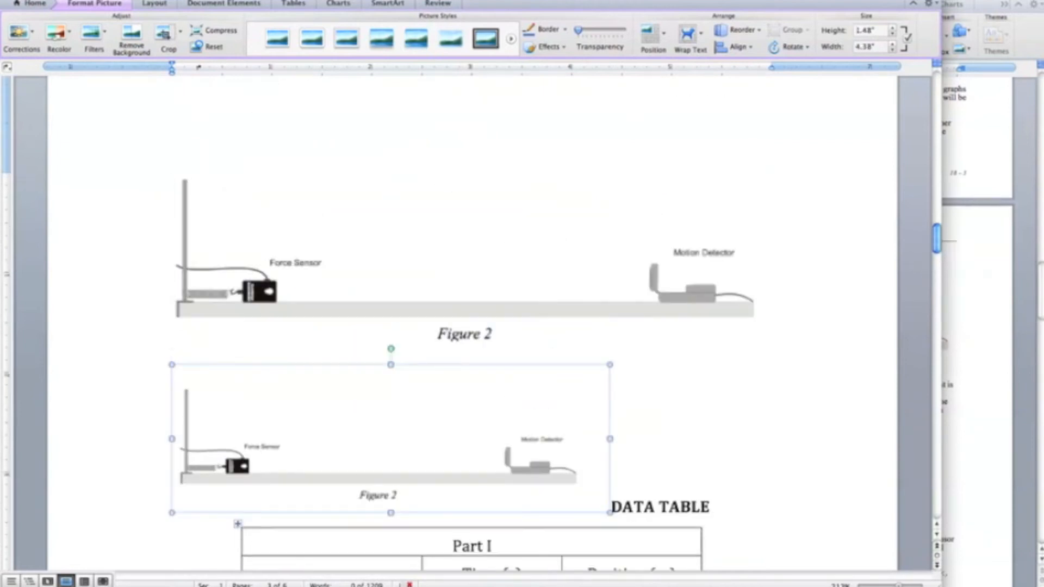
Restore the report window's narrower width, reduce the zoom, and delete the cropped Figure 2 duplicate beside the DATA TABLE heading
left_click_drag(938, 585, 591, 586)
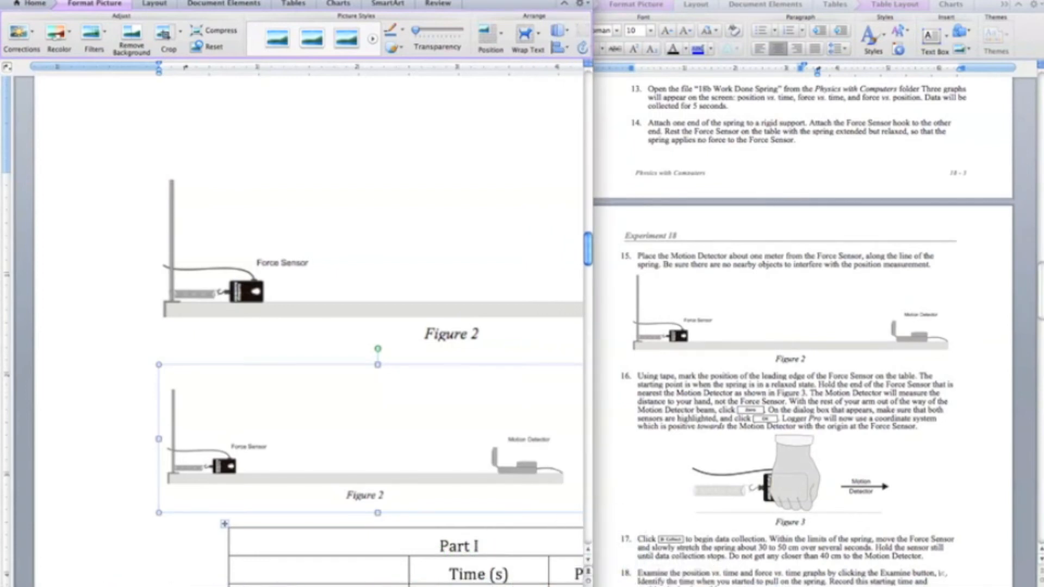
left_click(552, 586)
left_click(566, 586)
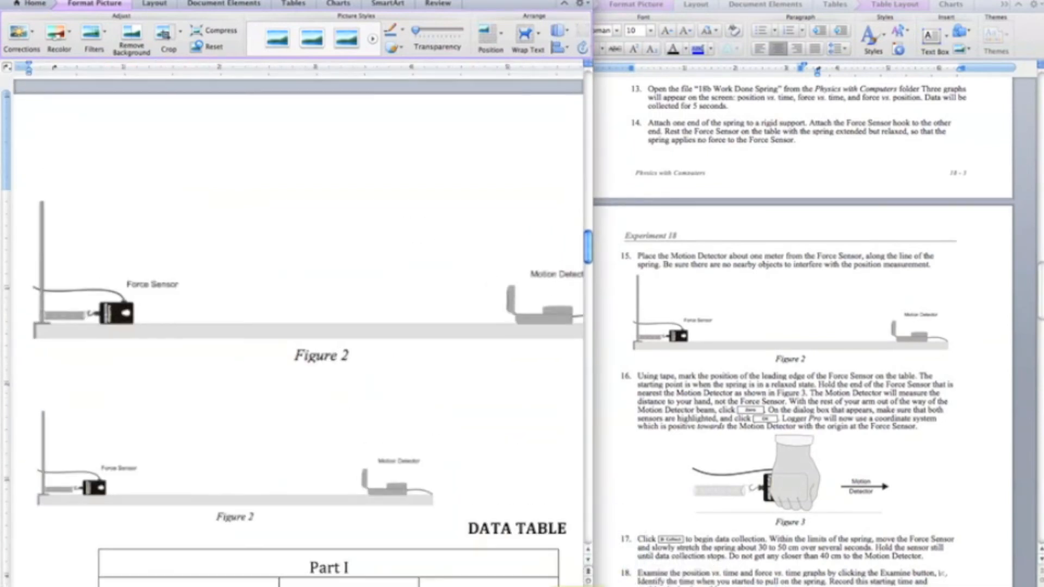
left_click_drag(577, 586, 574, 586)
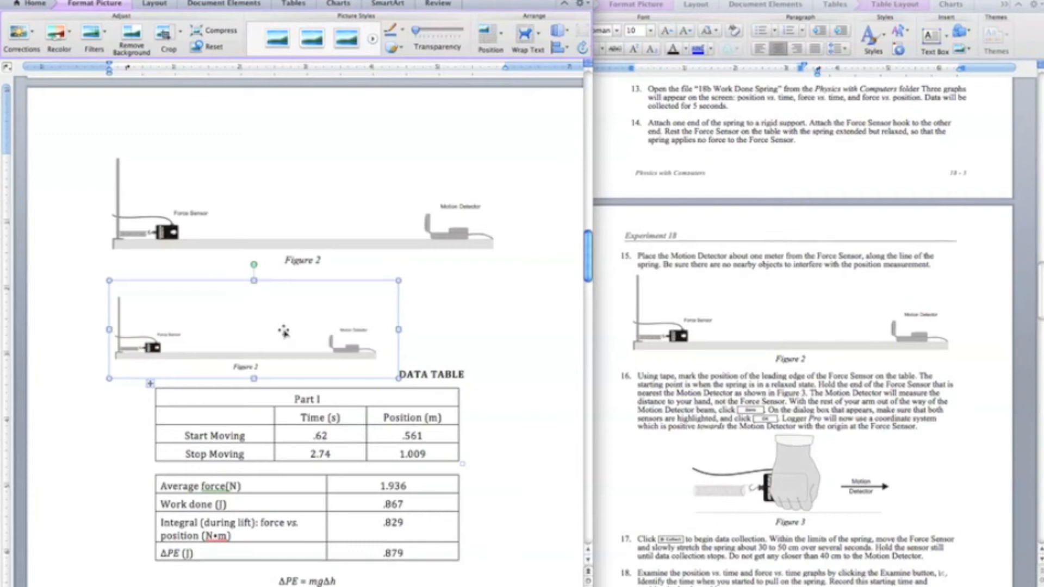
key("BackSpace")
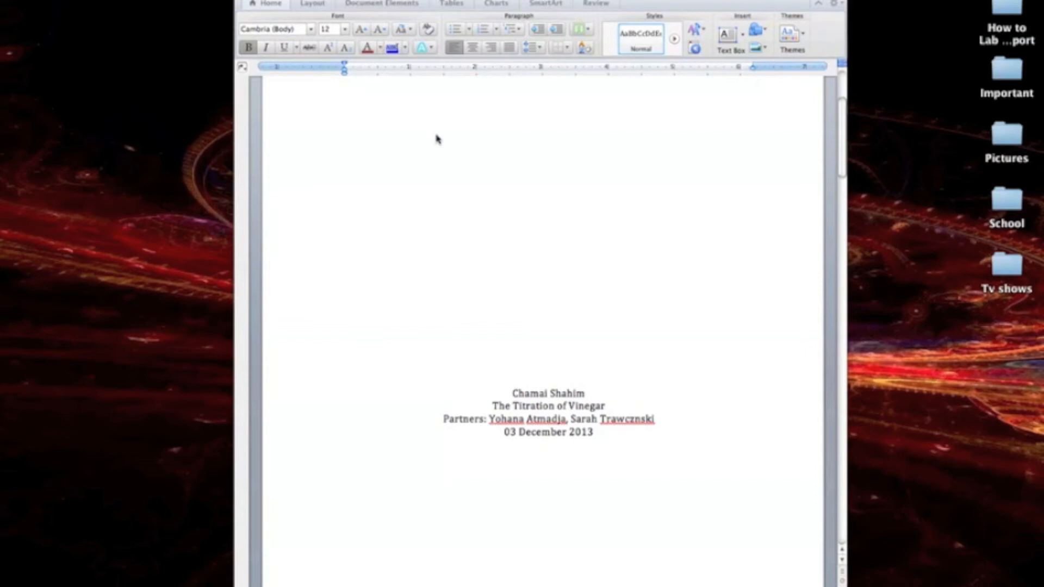
Review the Titration of Vinegar report from its title page through the purpose, procedure, data tables and calculations
scroll(437, 139, "down", 3)
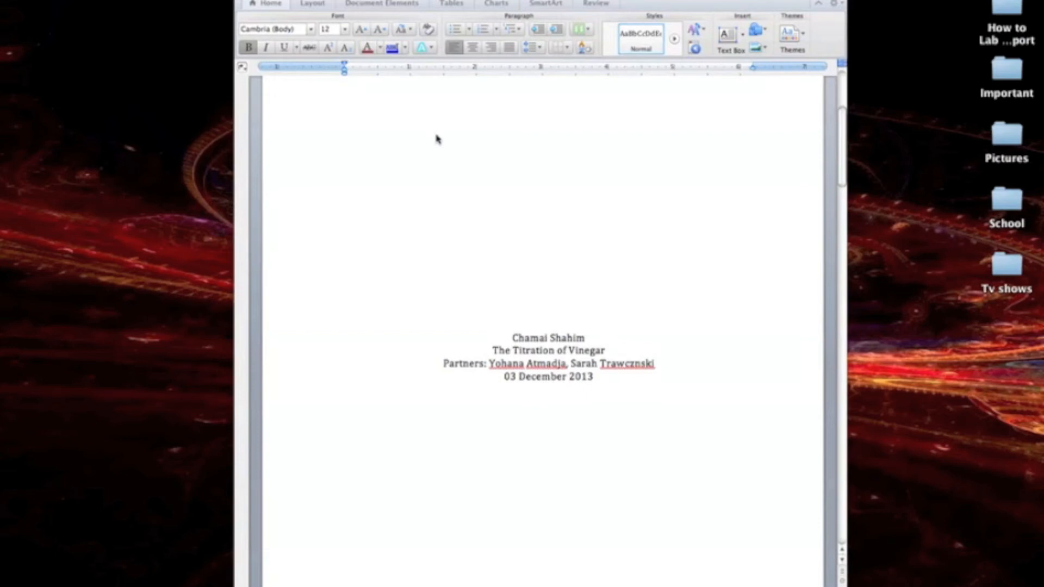
scroll(436, 140, "down", 15)
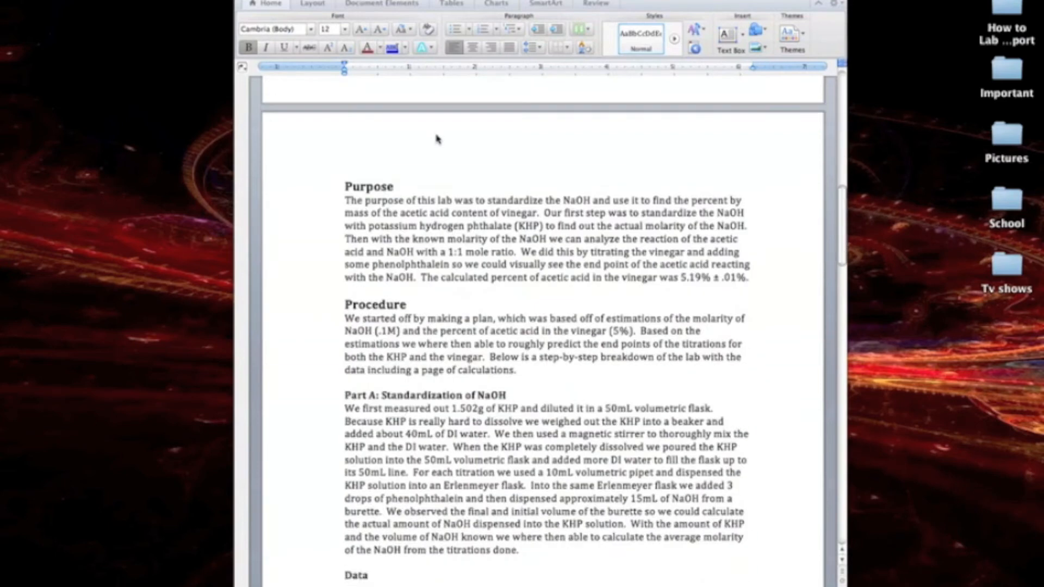
scroll(436, 139, "down", 10)
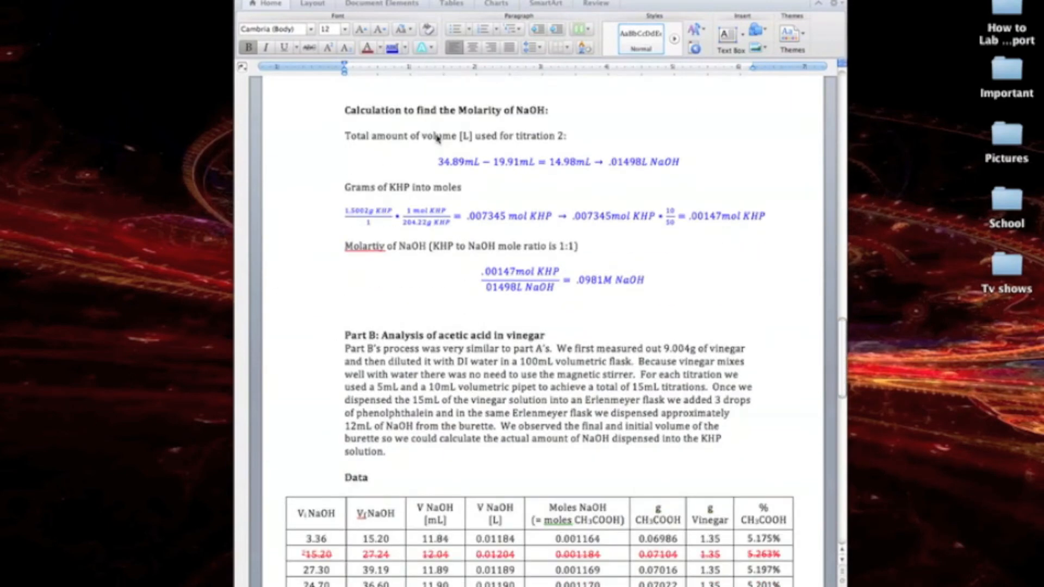
scroll(436, 139, "up", 3)
scroll(437, 139, "up", 15)
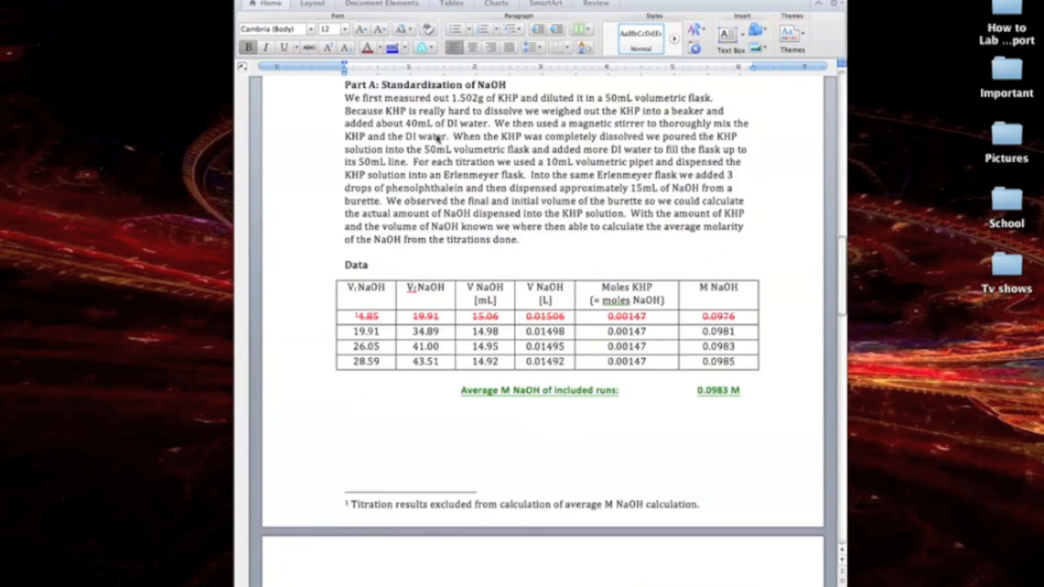
scroll(436, 139, "down", 5)
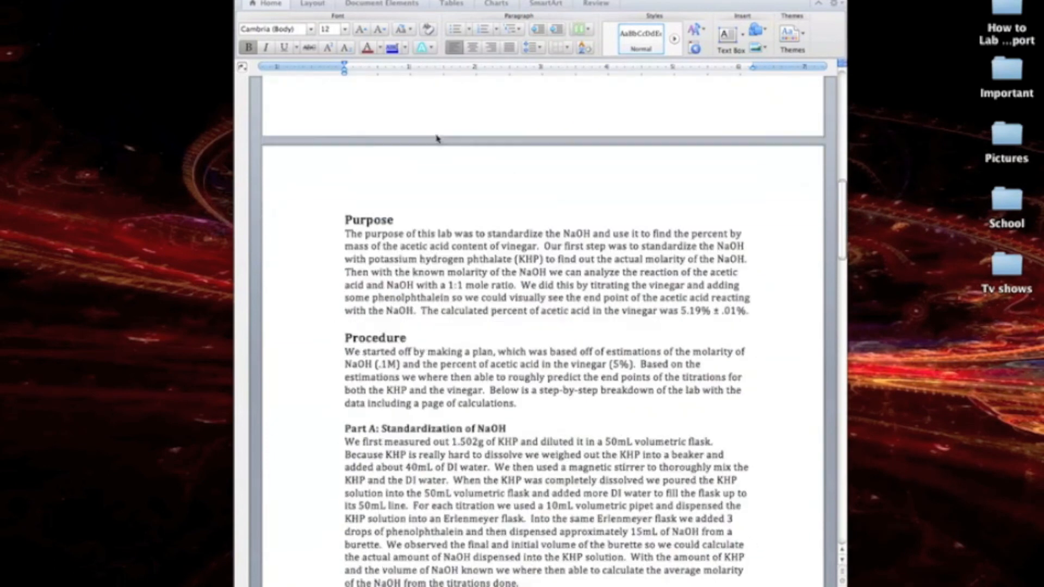
scroll(436, 139, "down", 10)
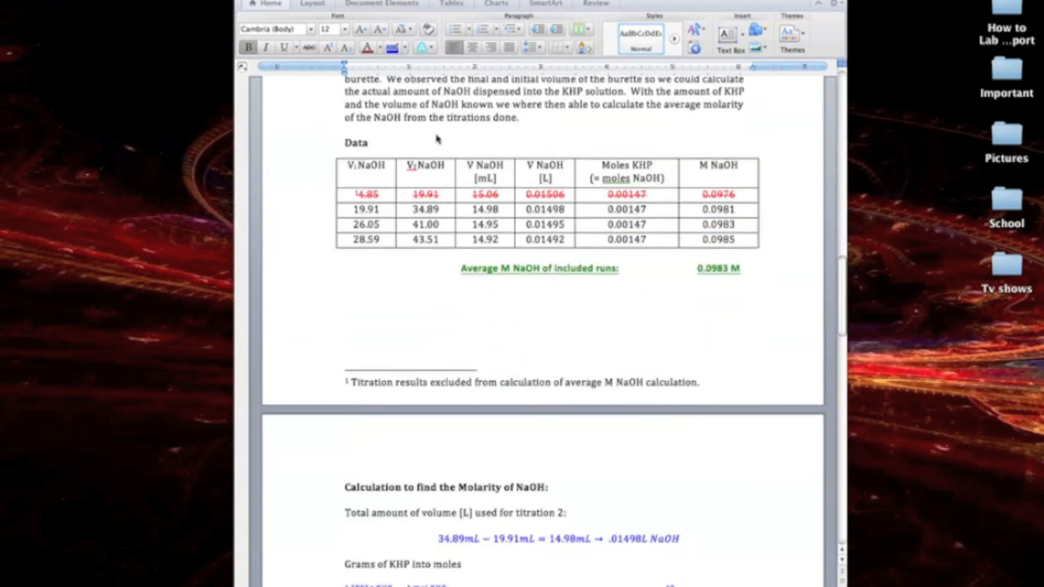
scroll(436, 139, "down", 15)
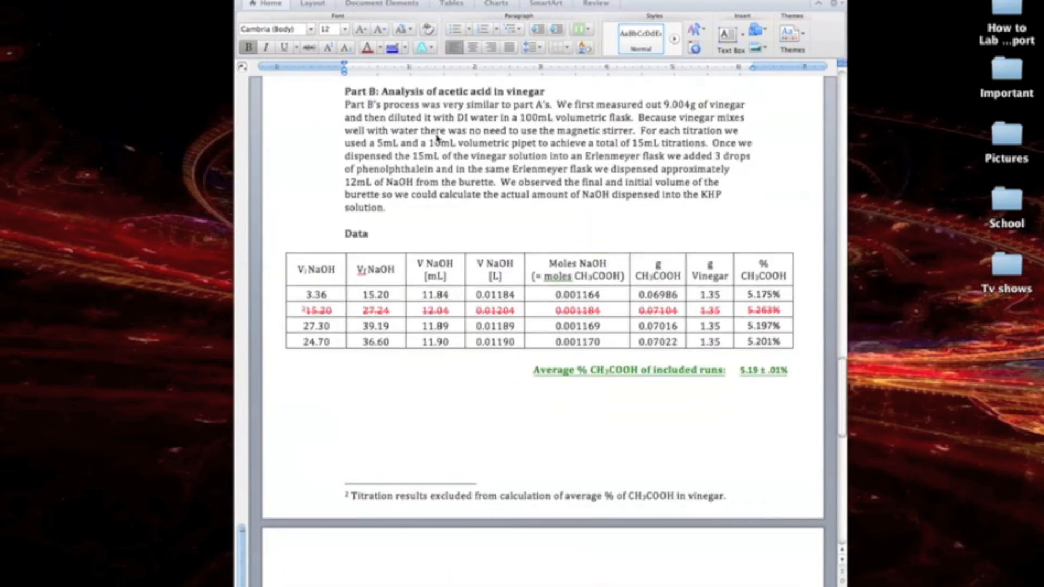
scroll(436, 139, "down", 2)
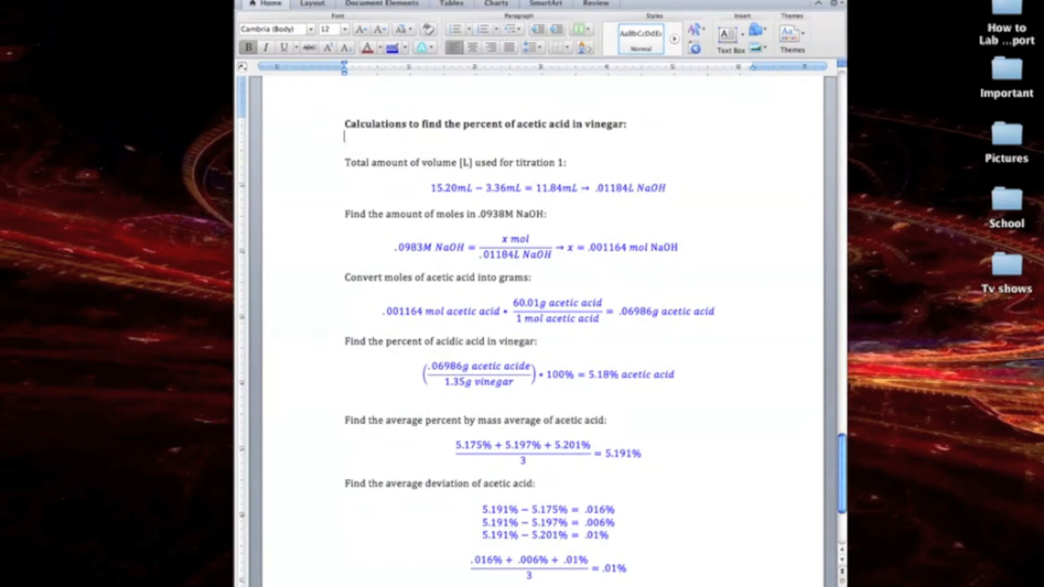
Add a blank line under the heading "Calculations to find the percent of acetic acid in vinegar:" and insert an empty equation there
key("Return")
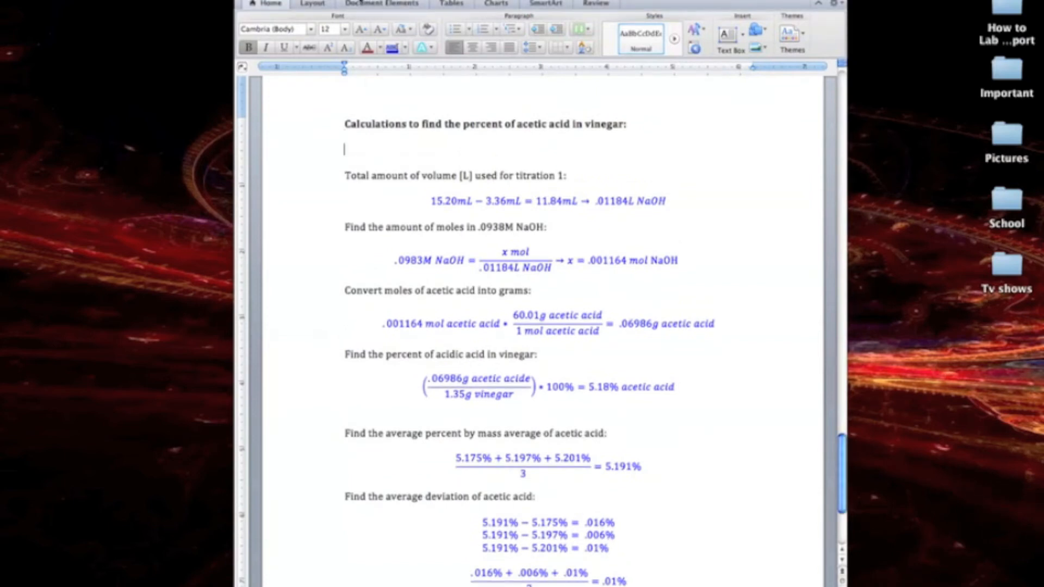
left_click(361, 6)
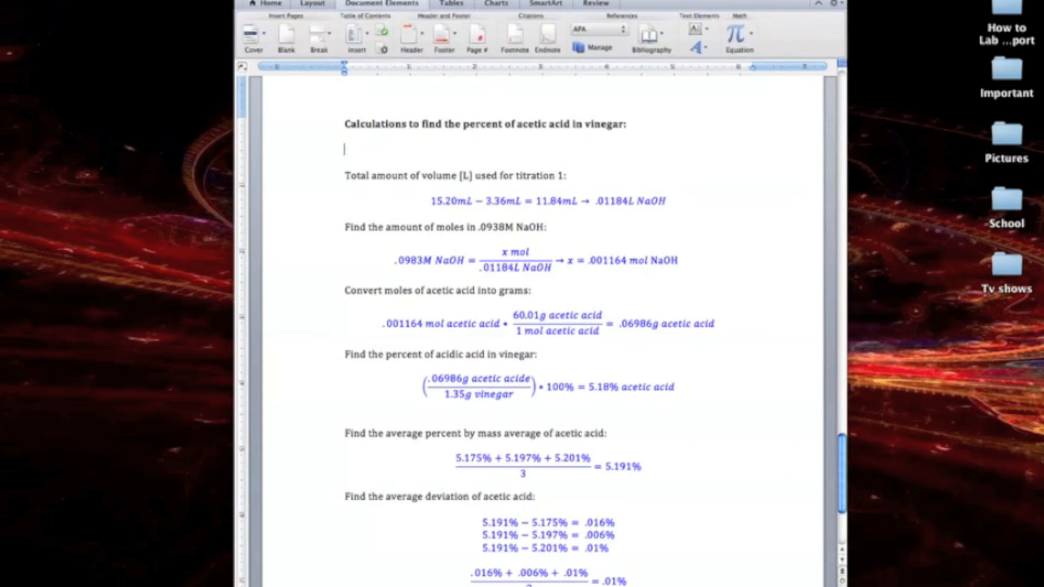
left_click(736, 43)
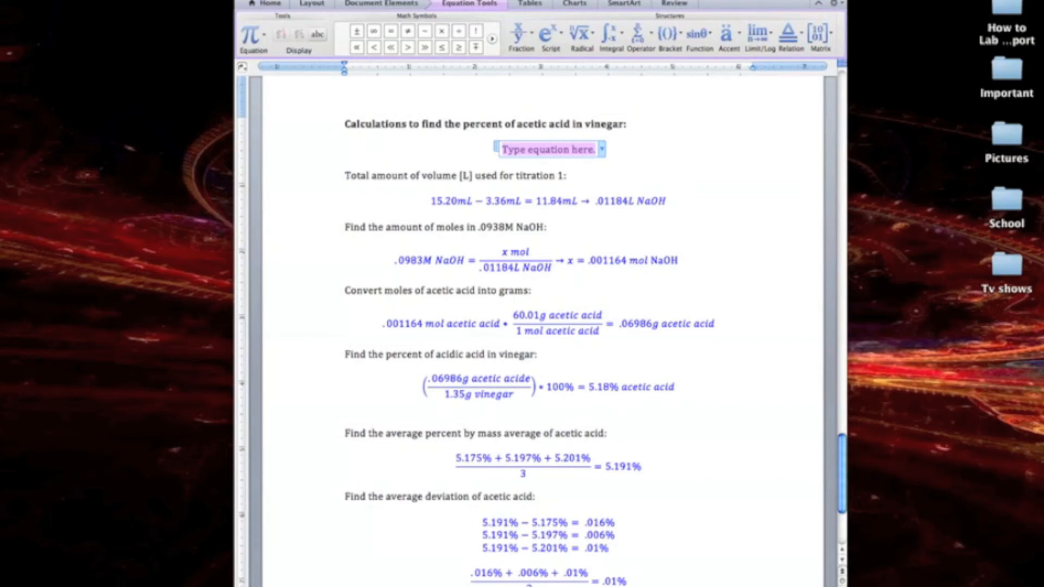
Examine the equation structures for fractions, scripts and limits/logs, and the Basic Math symbols available for the equation
left_click(530, 38)
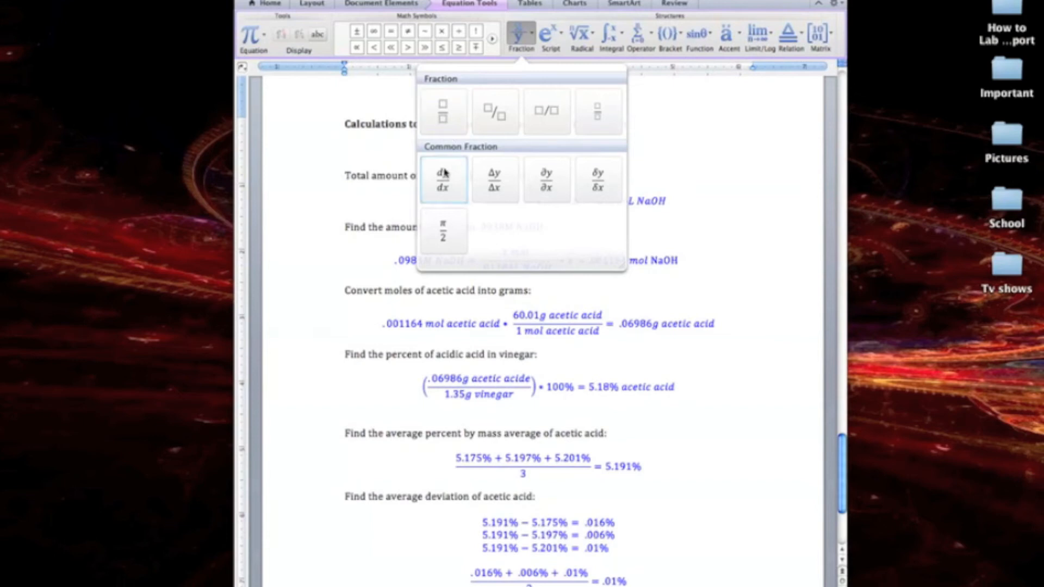
left_click(560, 31)
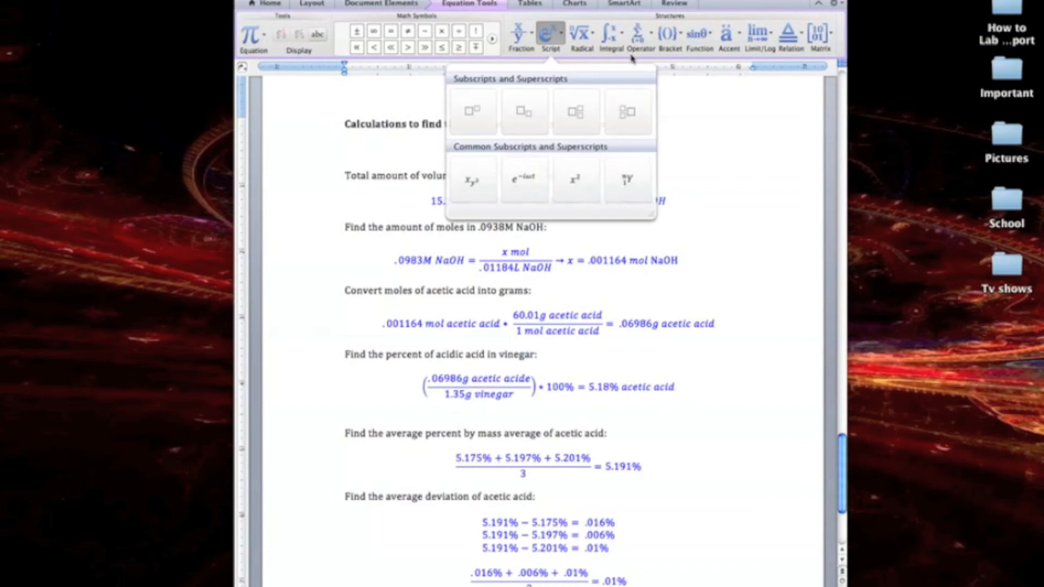
left_click(770, 33)
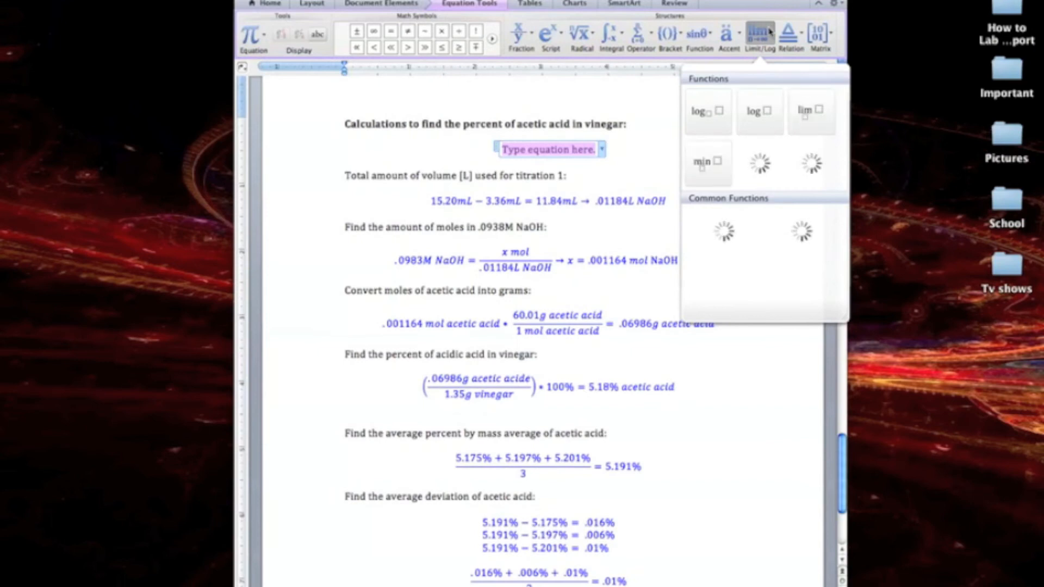
left_click(769, 33)
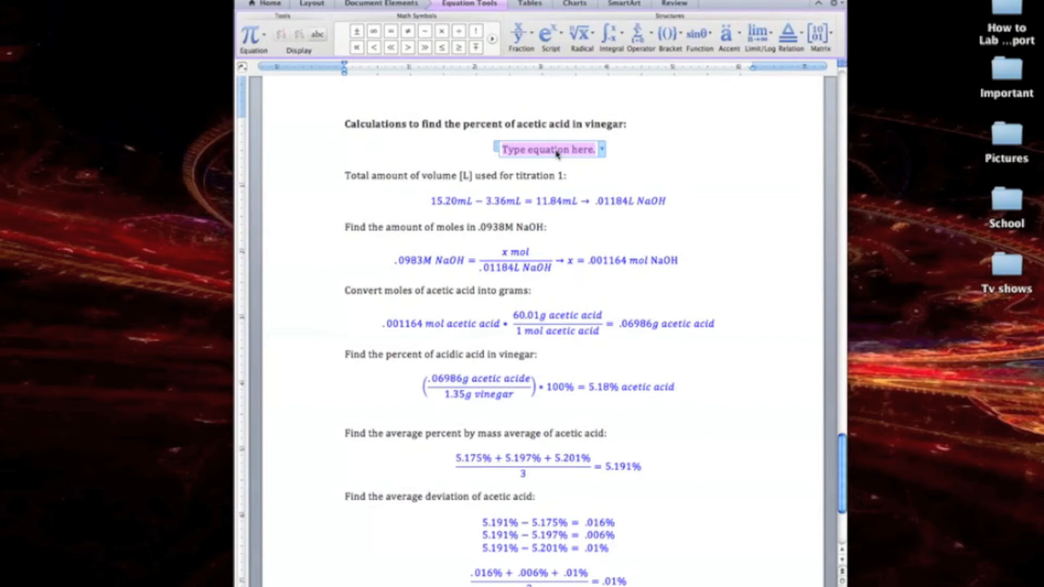
left_click(492, 39)
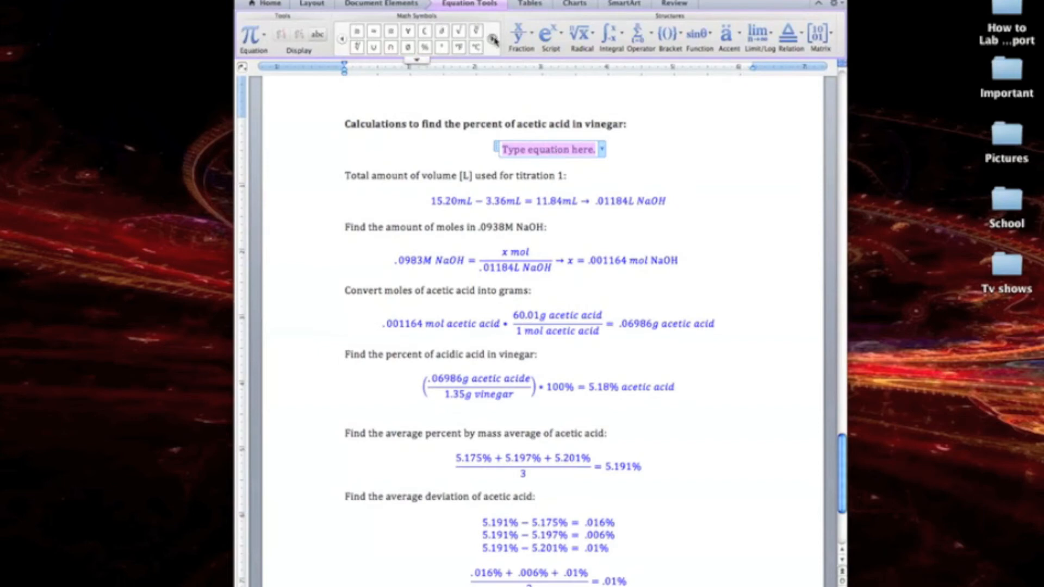
left_click(417, 60)
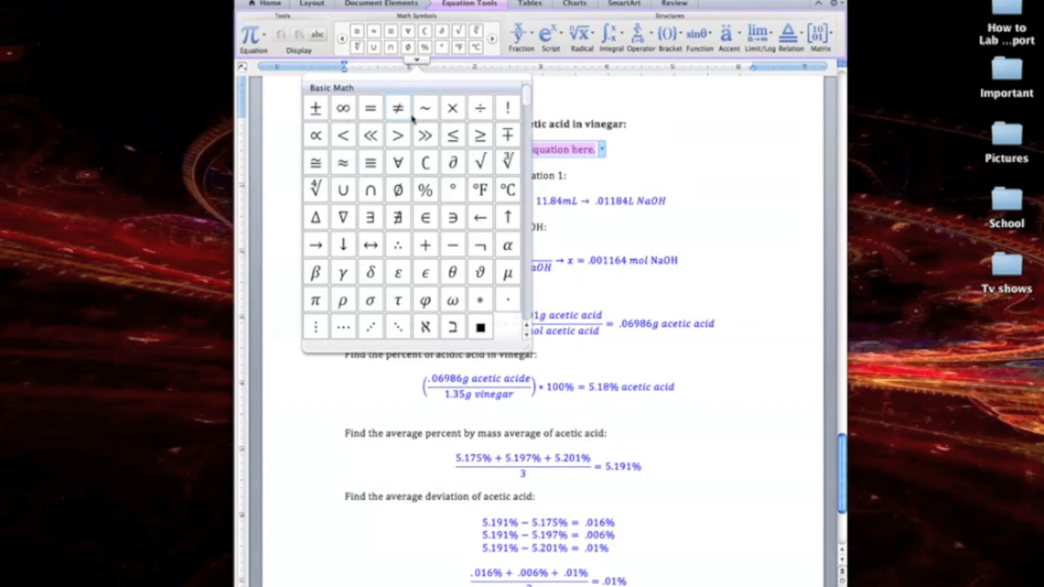
scroll(412, 117, "down", 2)
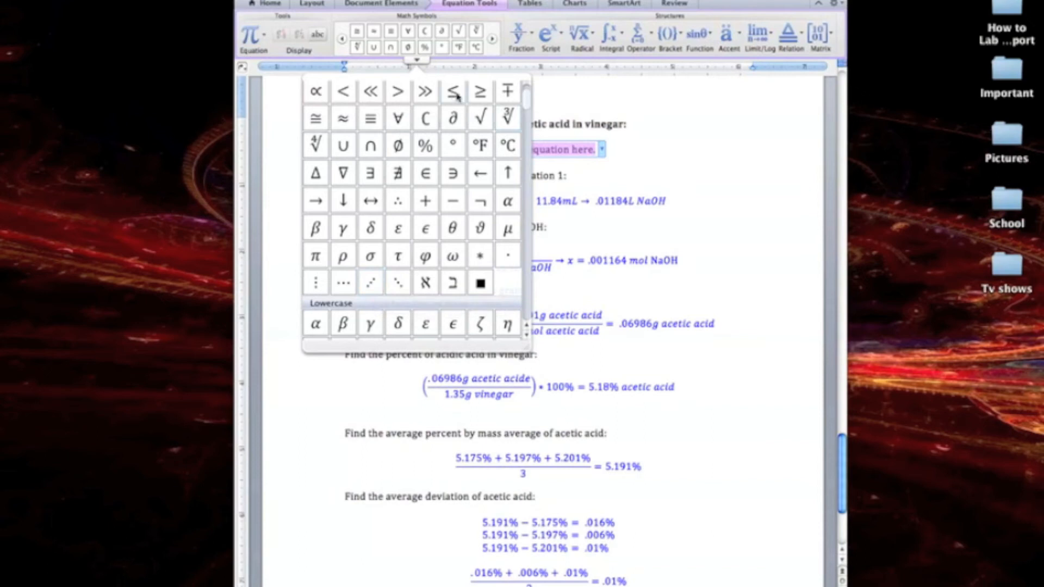
left_click(416, 60)
Remove the empty equation and the extra blank line under the acetic acid calculations heading, and return to the Part B data
left_click(349, 137)
left_click(349, 137)
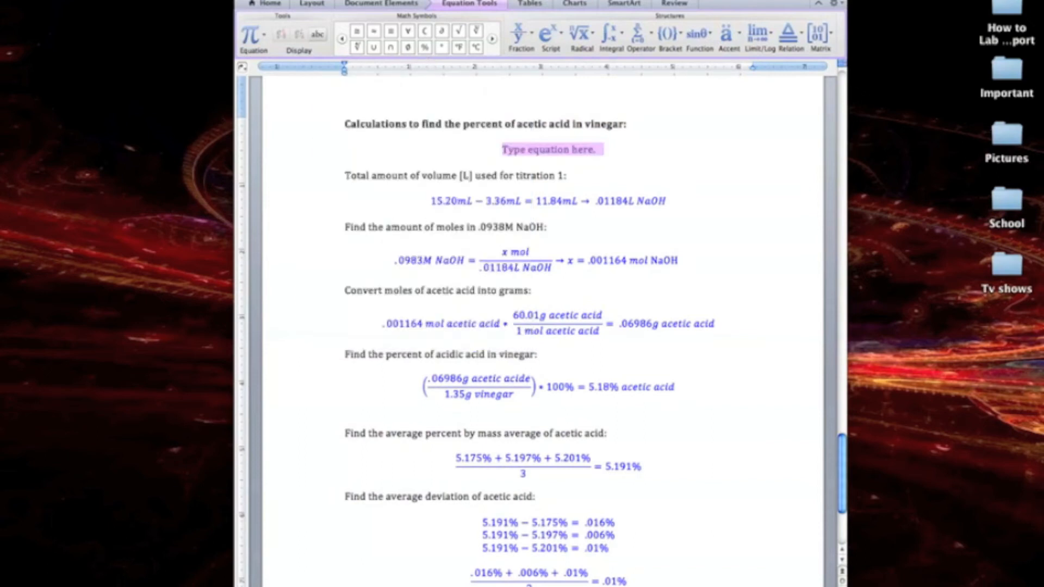
key("BackSpace")
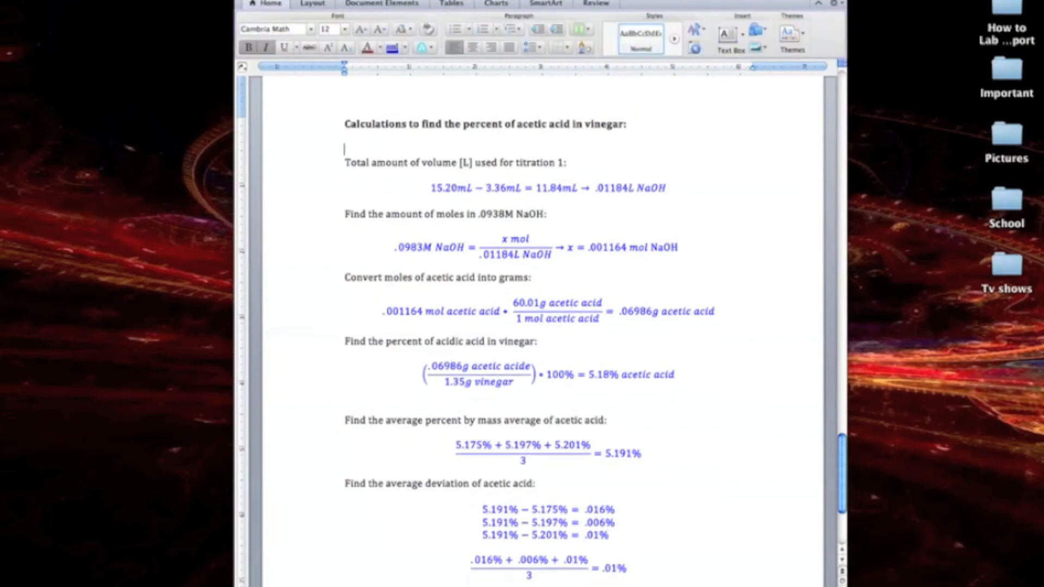
key("BackSpace")
scroll(543, 326, "up", 15)
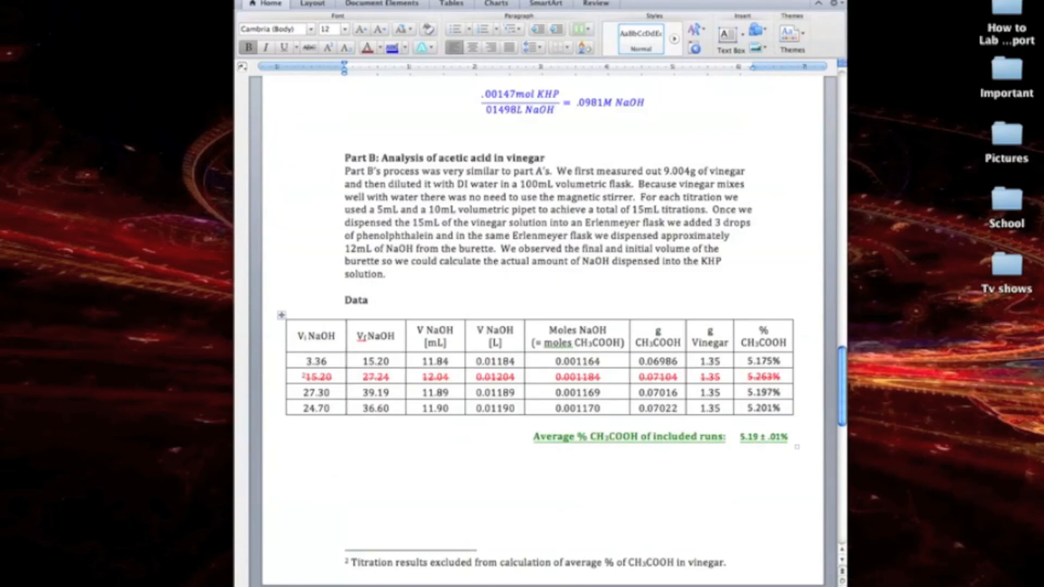
Insert the Greek letter µ after "solution." at the end of the Part B paragraph using the Symbol Browser, and close the browser
left_click(390, 275)
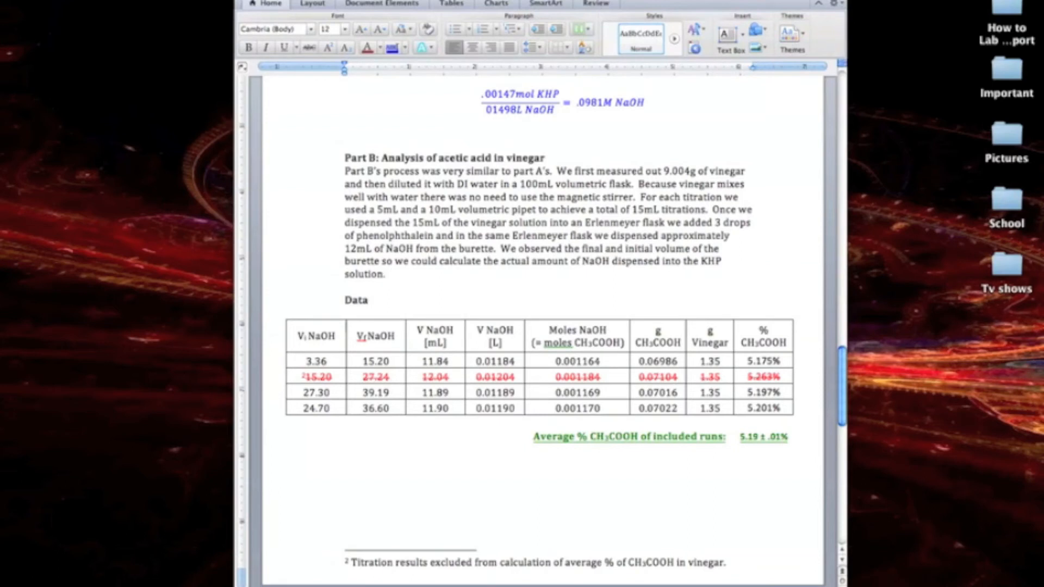
left_click(210, 0)
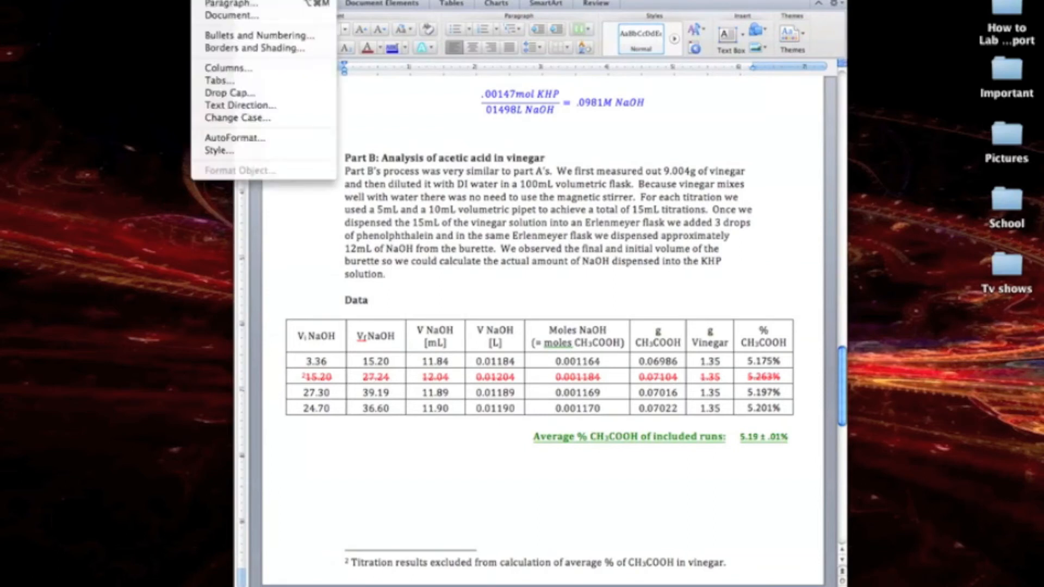
mouse_move(169, 0)
mouse_move(194, 235)
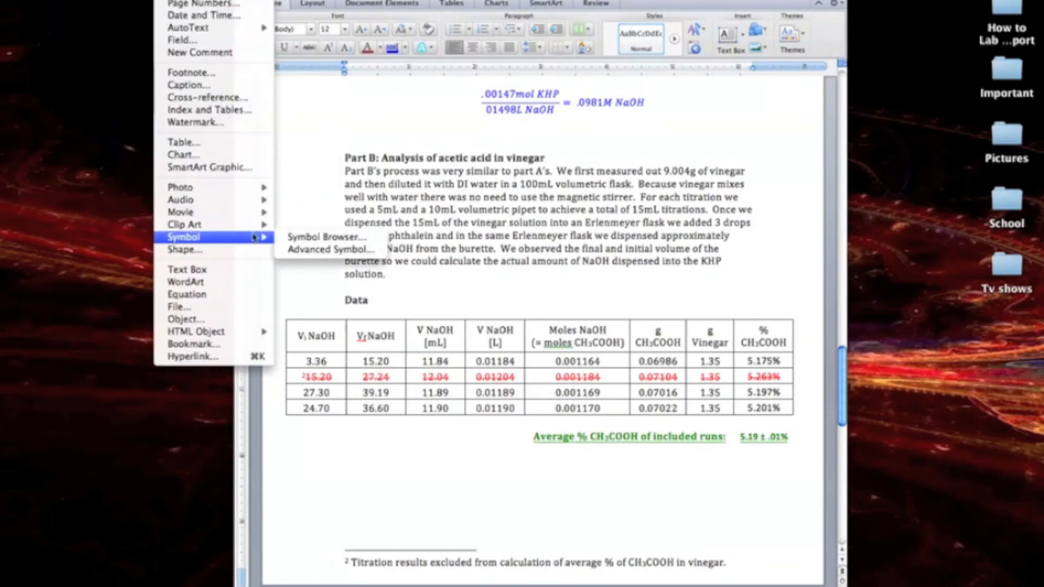
left_click(297, 237)
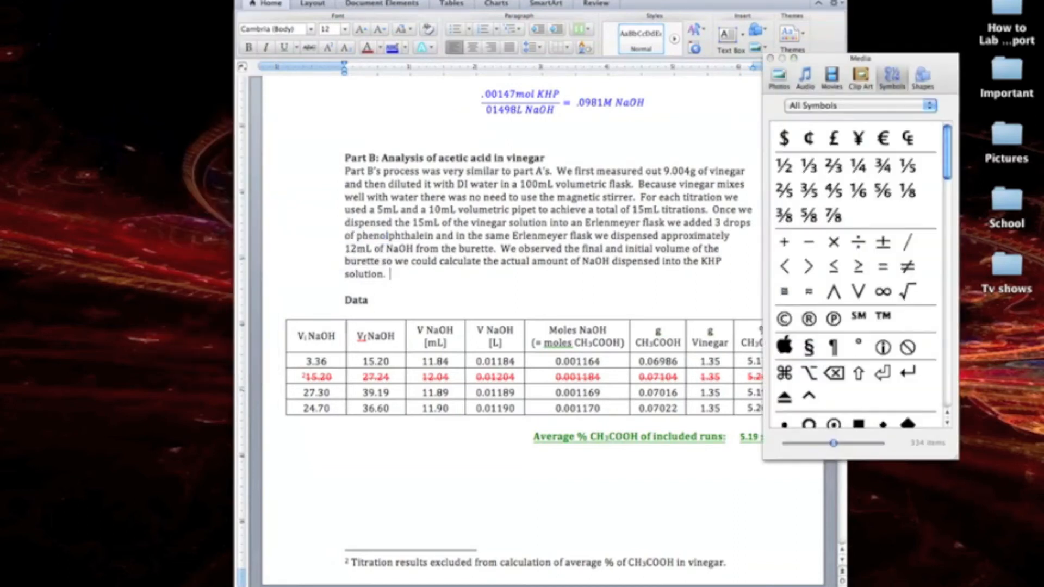
scroll(833, 232, "down", 1)
scroll(834, 232, "down", 10)
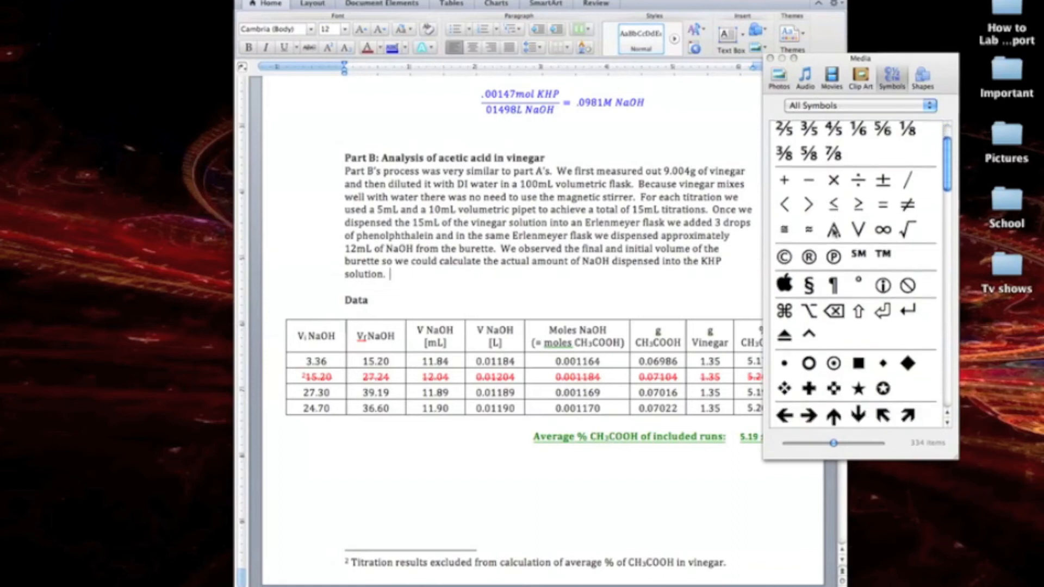
scroll(834, 231, "down", 5)
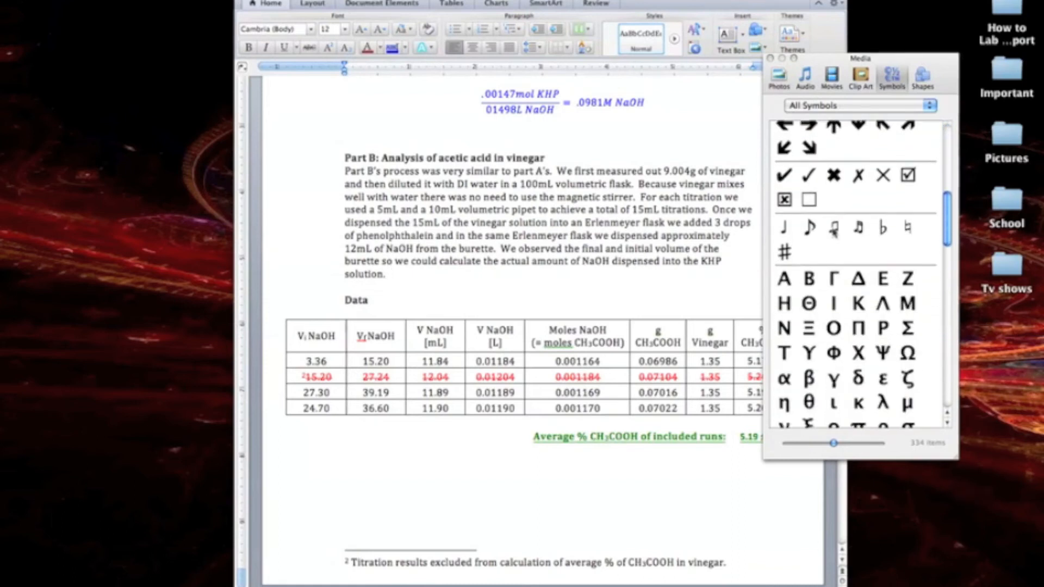
scroll(856, 307, "down", 1)
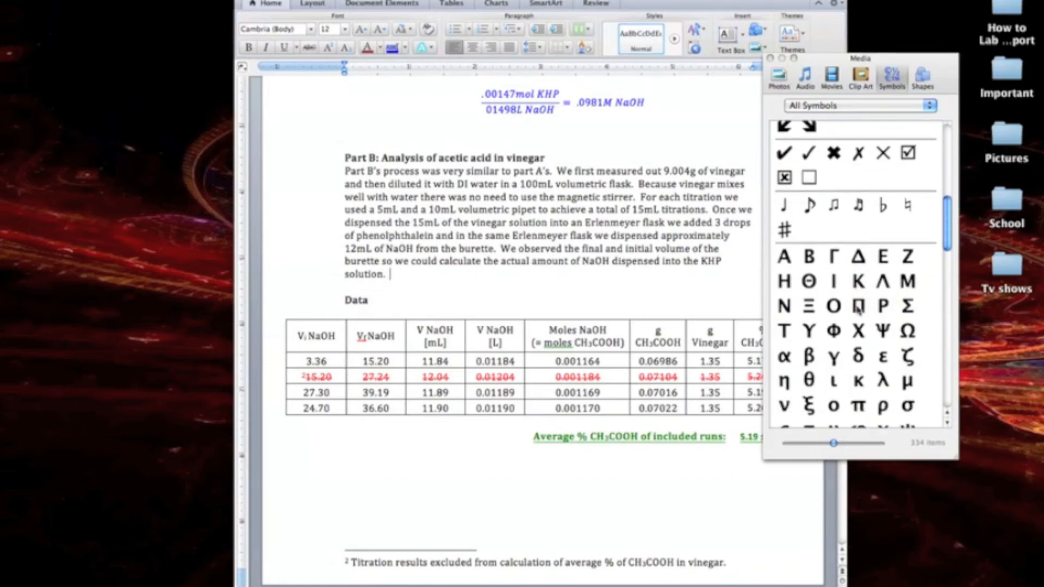
left_click(908, 384)
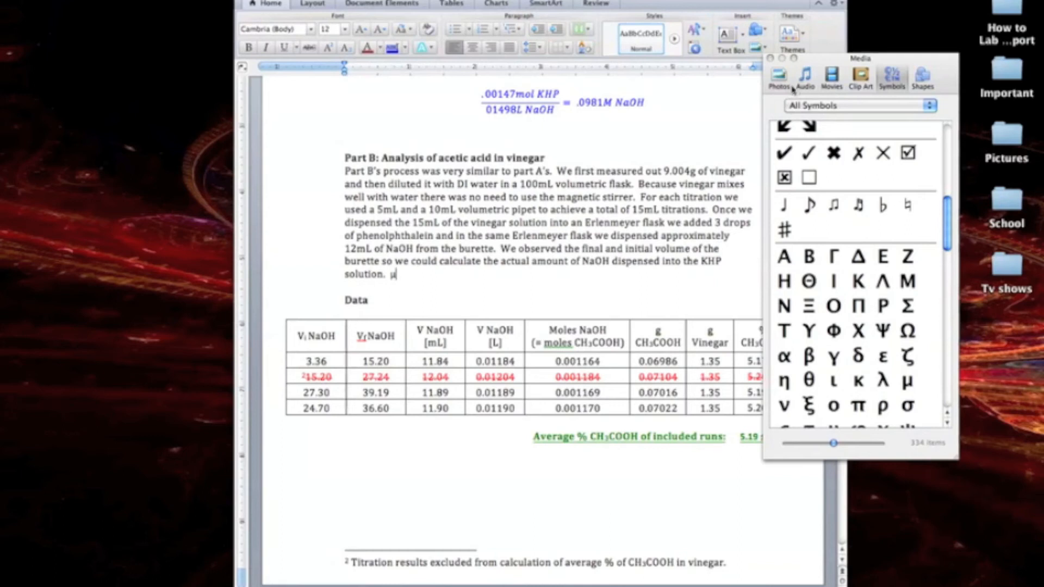
left_click(770, 59)
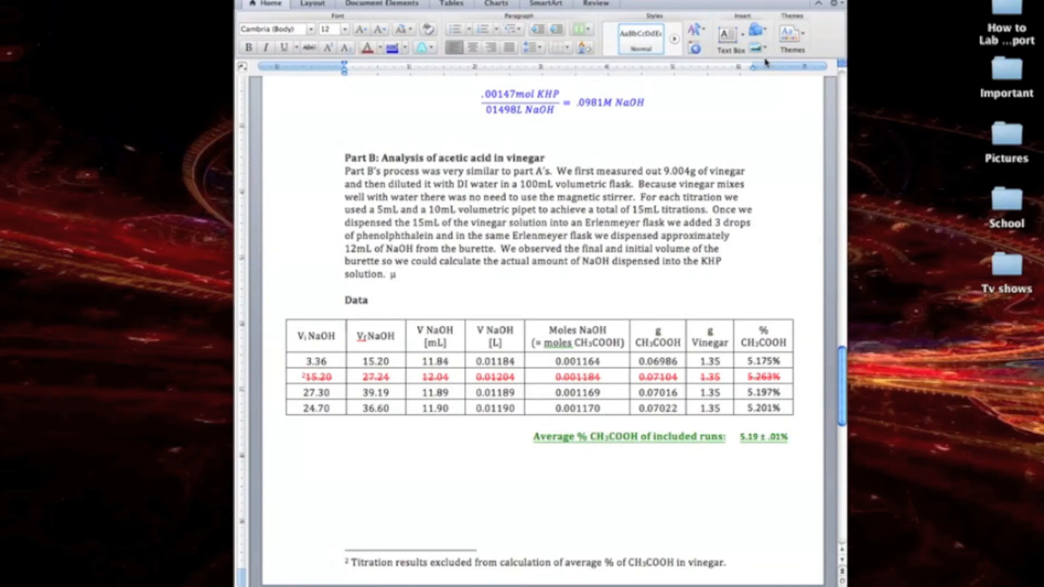
Delete the µ from the end of the Part B paragraph and look over the acetic acid calculations
key("BackSpace")
scroll(542, 327, "down", 10)
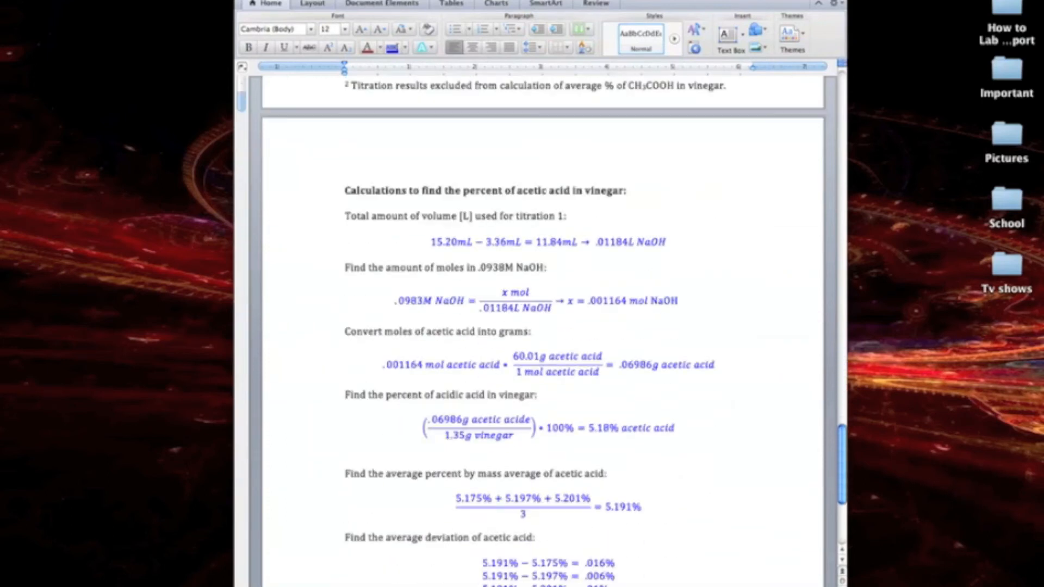
scroll(462, 258, "up", 6)
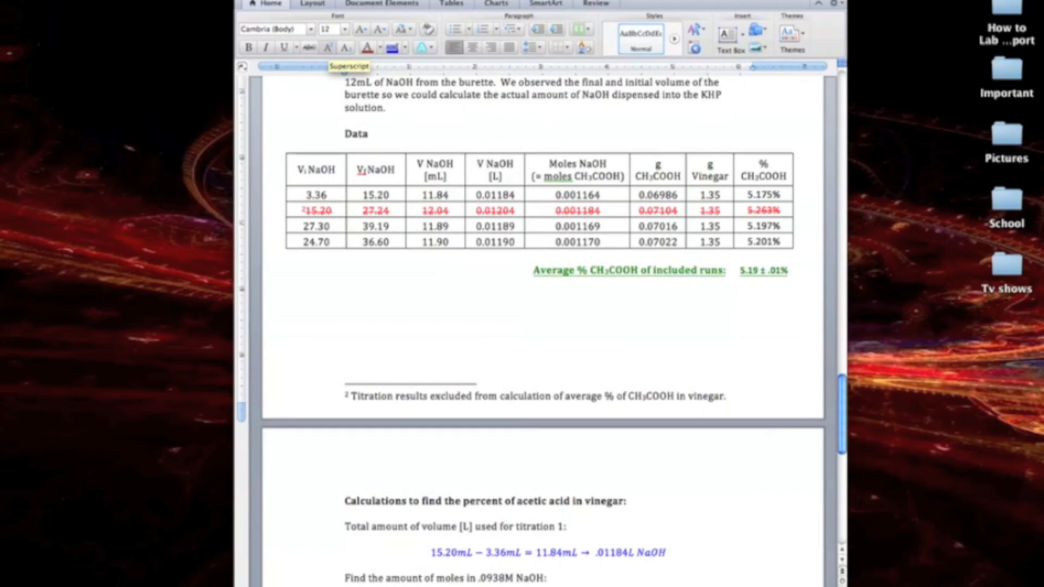
Try subscript formatting after a trial letter V at the end of the Part B paragraph, and remove the V
type("V")
left_click(343, 48)
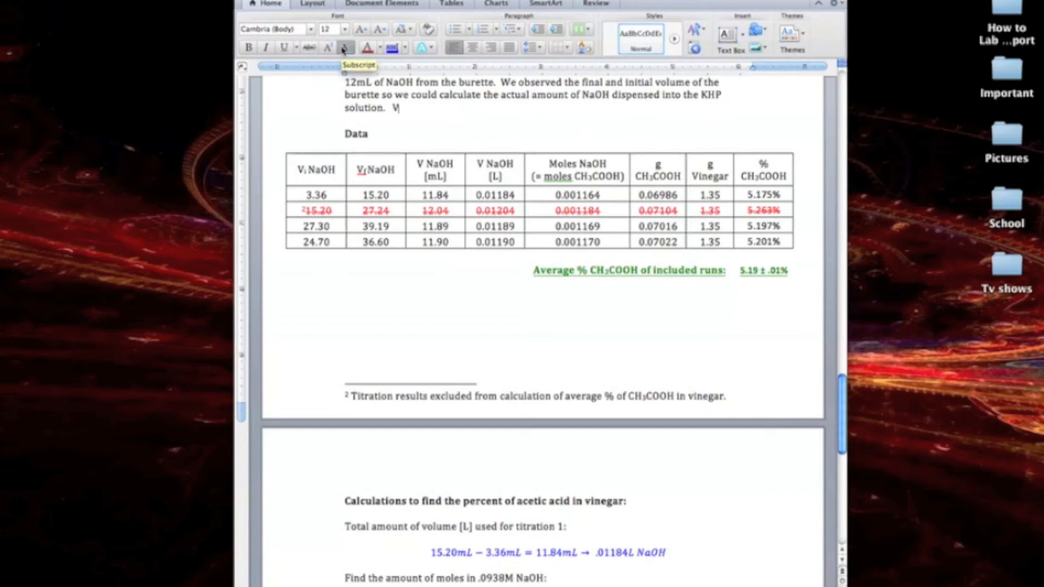
key("BackSpace")
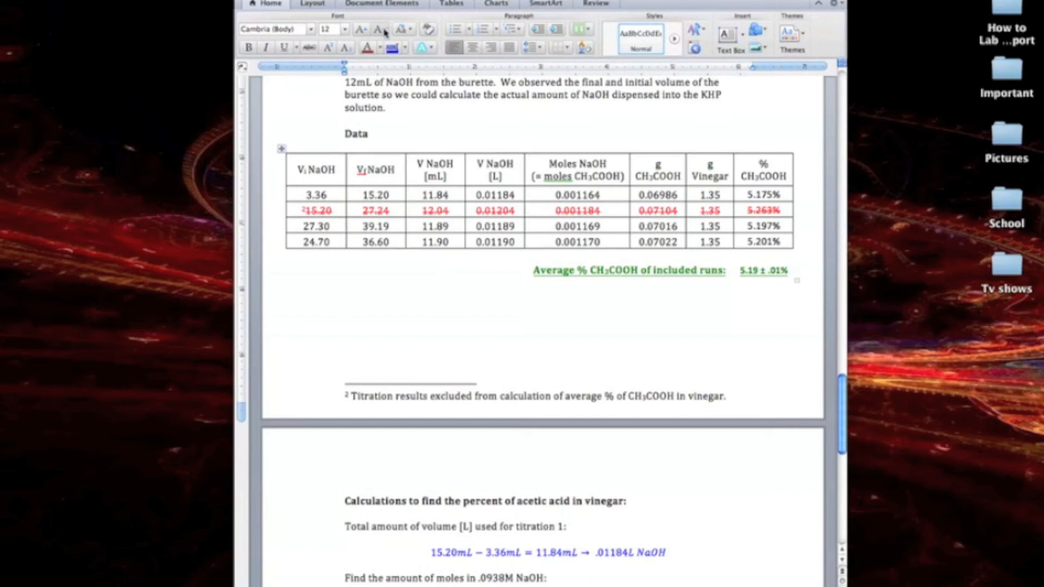
Try centre alignment and bold formatting, and undo the last formatting change
left_click(473, 47)
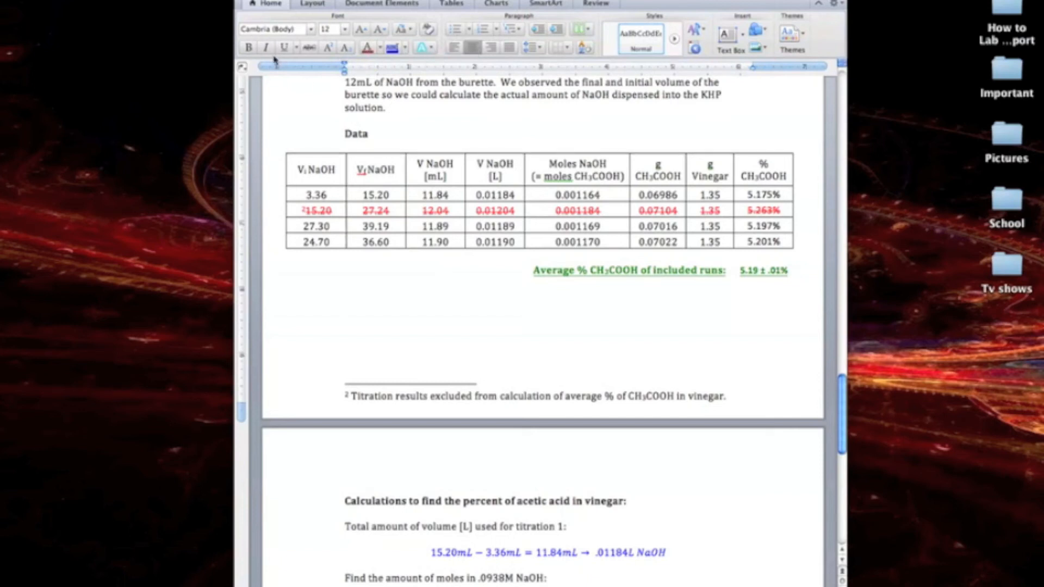
left_click(252, 48)
key("super+z")
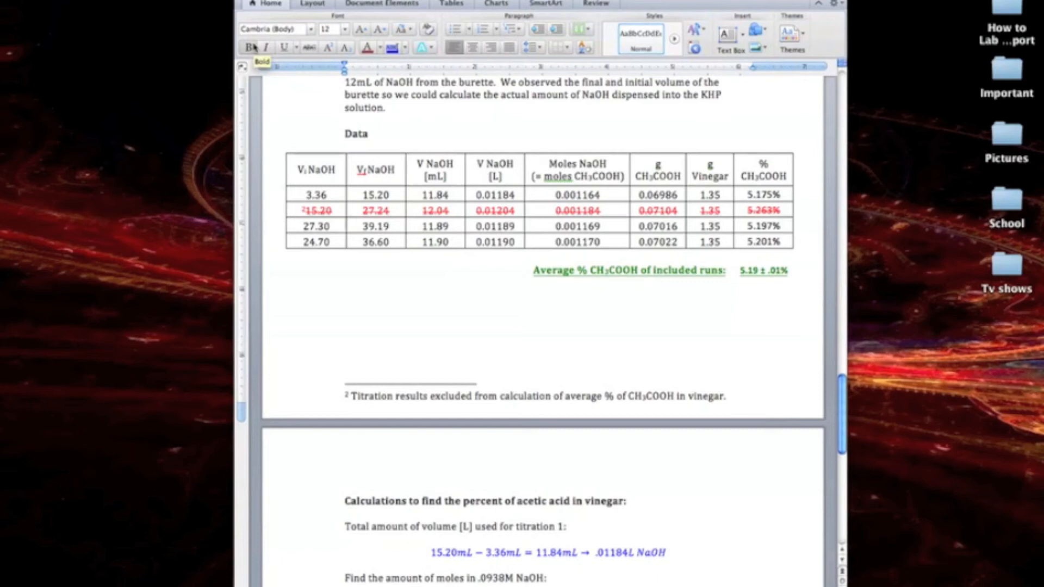
Below the Part B data table, enter V with subscript filler text, followed by the normal text "asdfk;afk"
type("V")
left_click(345, 48)
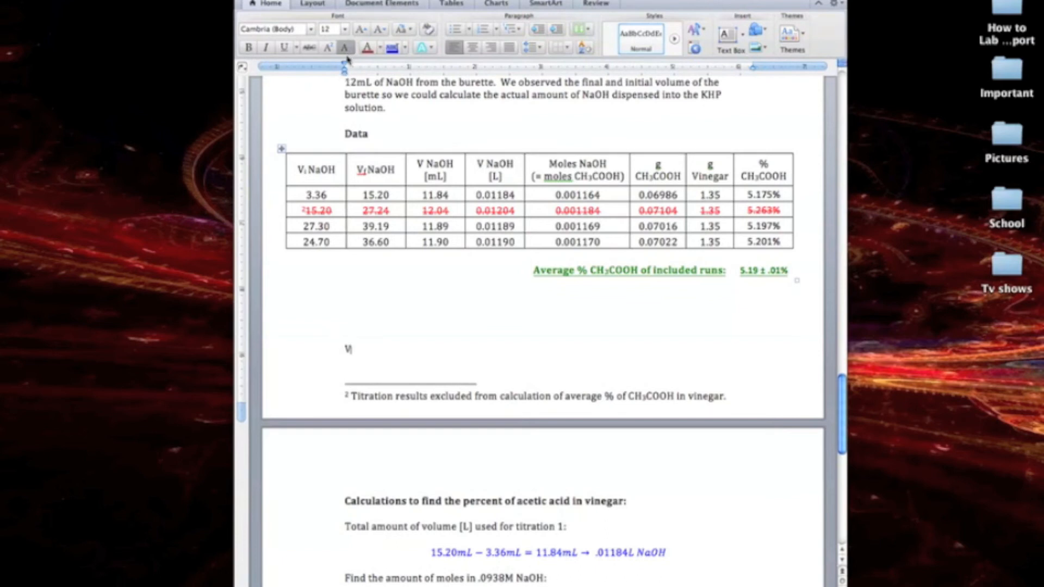
type("isjdfakfa")
left_click(347, 48)
type("asdfk;afk")
Delete all the trial subscript and normal text below the Part B data table
key("BackSpace")
key("BackSpace")
key("BackSpace")
key("BackSpace")
key("BackSpace")
key("BackSpace")
key("BackSpace")
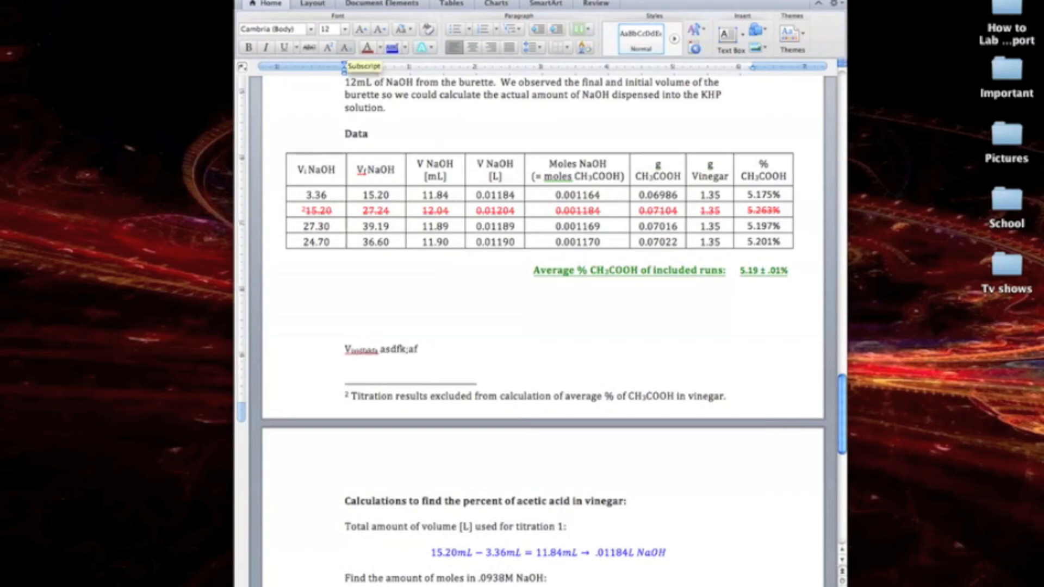
key("BackSpace")
key("BackSpace")
key("BackSpace")
key("BackSpace")
key("BackSpace")
key("BackSpace")
key("BackSpace")
key("BackSpace")
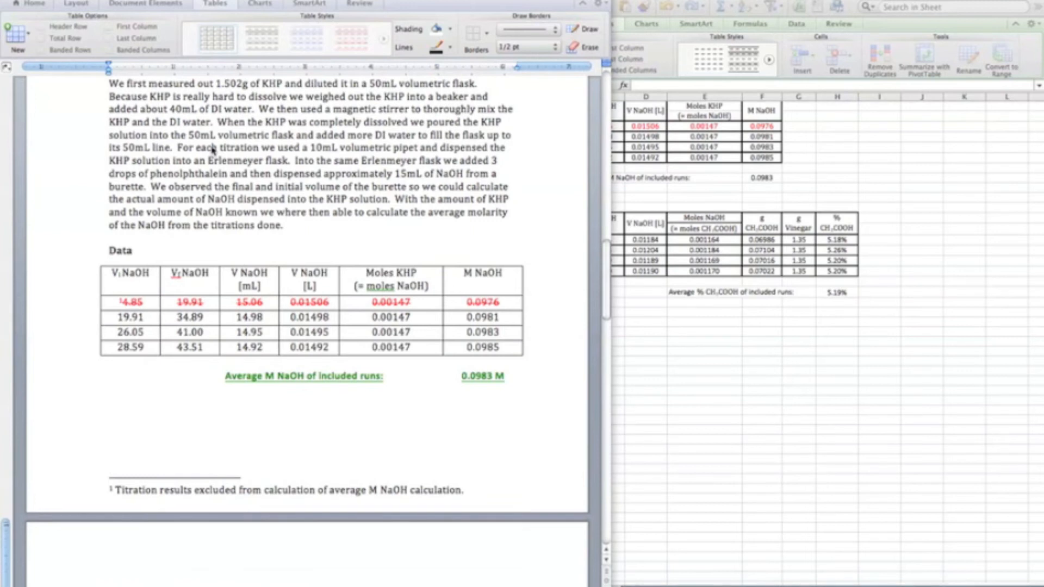
Review the Part A and Part B data tables and the molarity calculations in the report
left_click(90, 284)
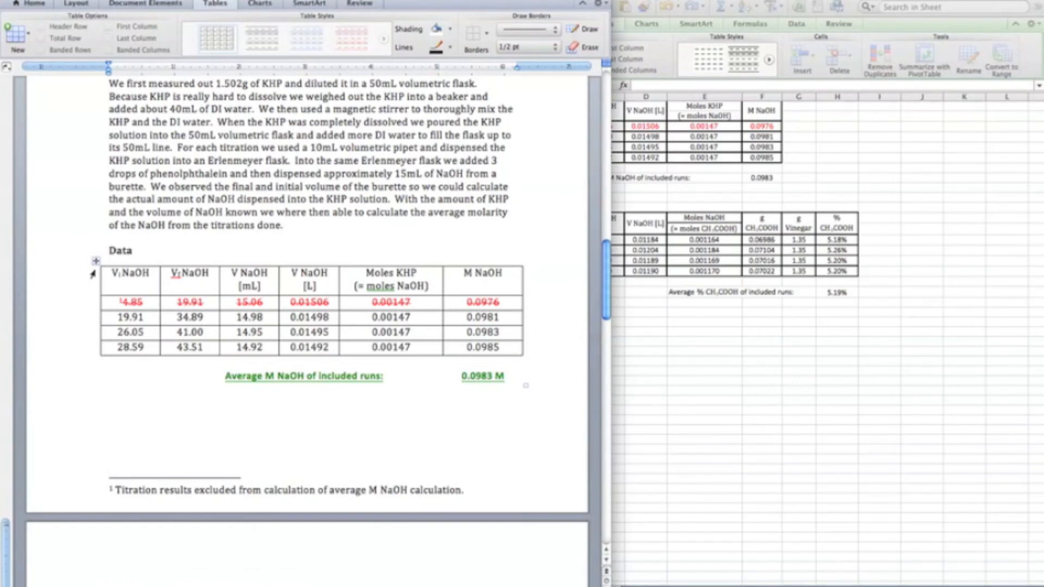
scroll(93, 275, "down", 20)
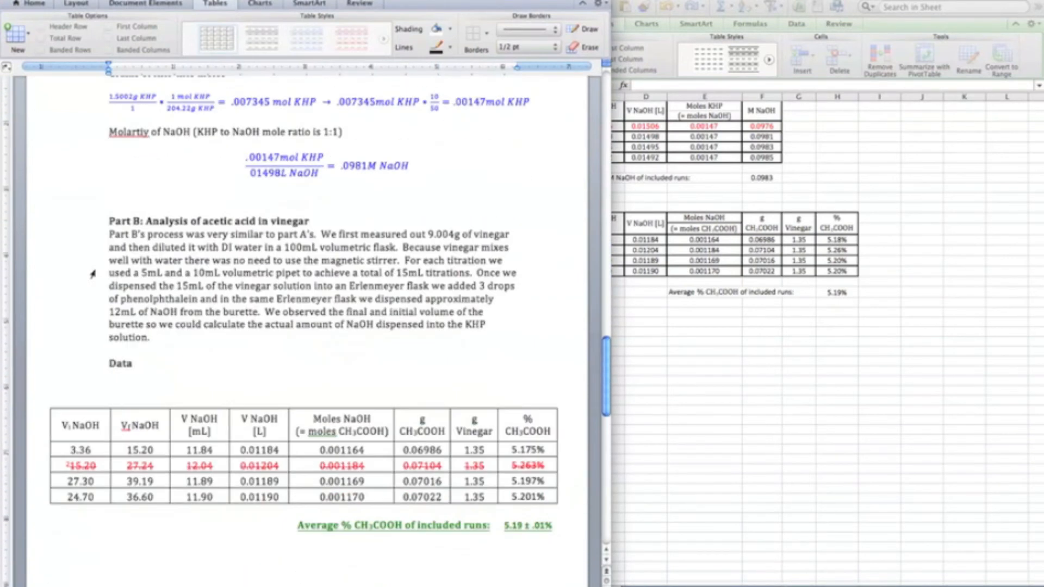
scroll(92, 275, "down", 10)
scroll(93, 275, "up", 18)
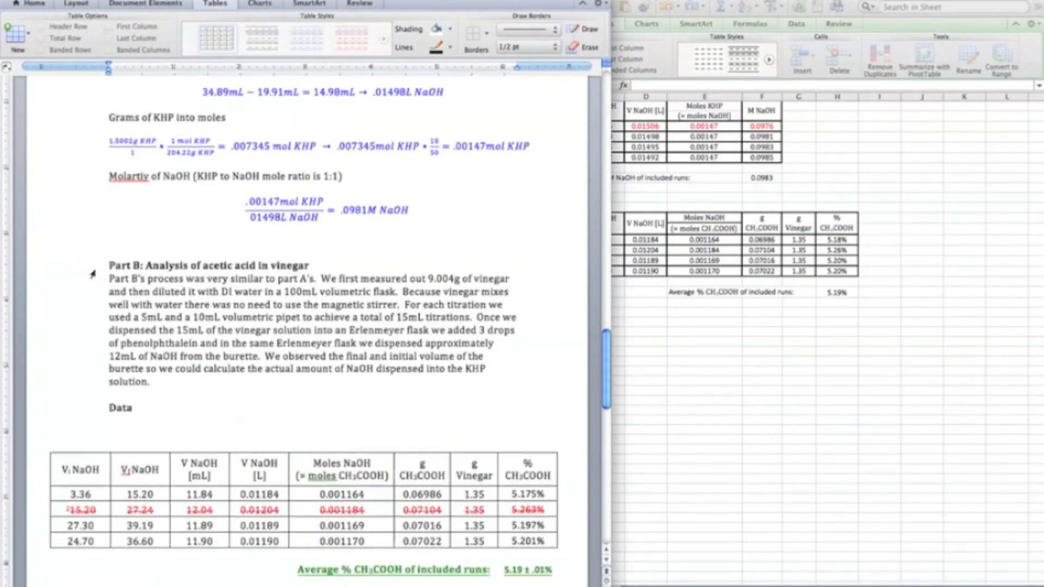
scroll(92, 274, "up", 5)
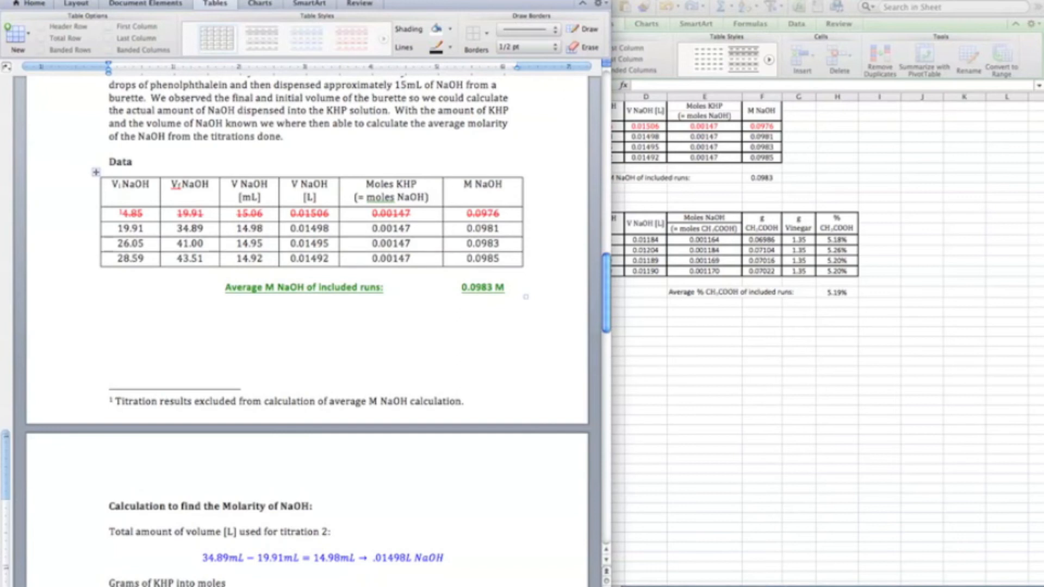
Insert a blank table with 6 columns and 5 rows on the empty line below the Part A average M NaOH row
left_click(99, 327)
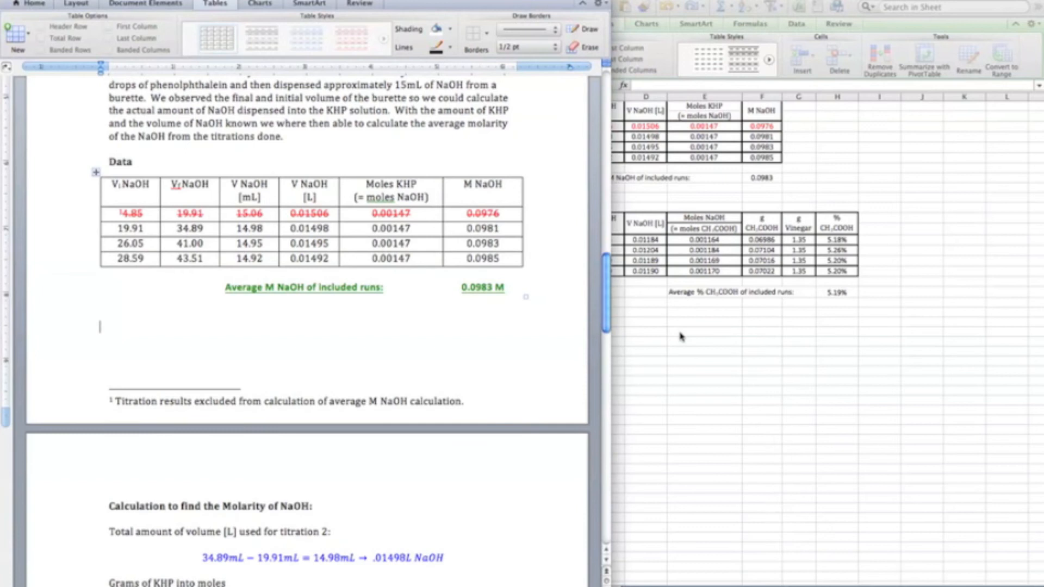
left_click(682, 361)
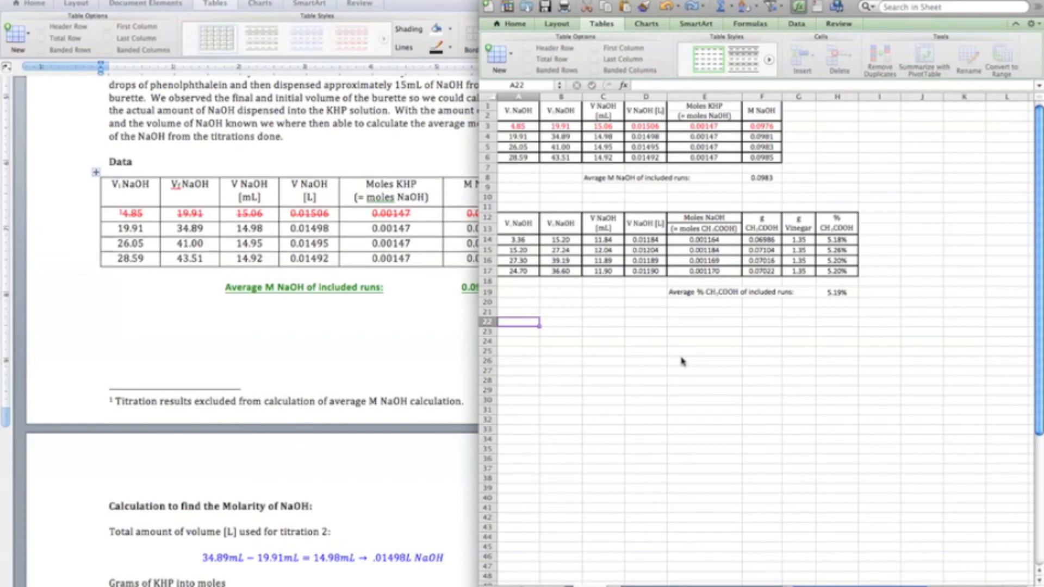
left_click(396, 354)
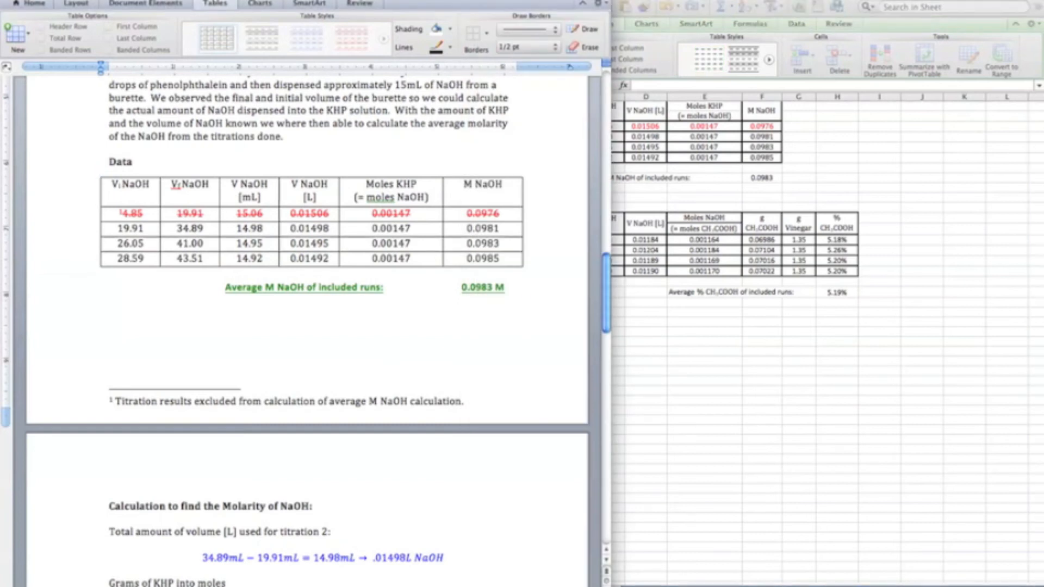
left_click(42, 3)
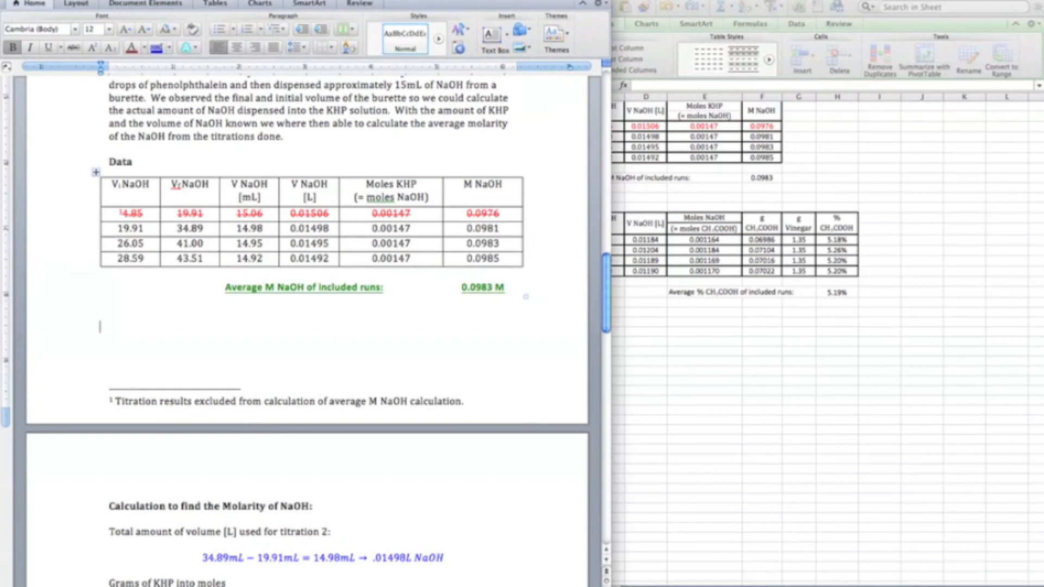
left_click(213, 4)
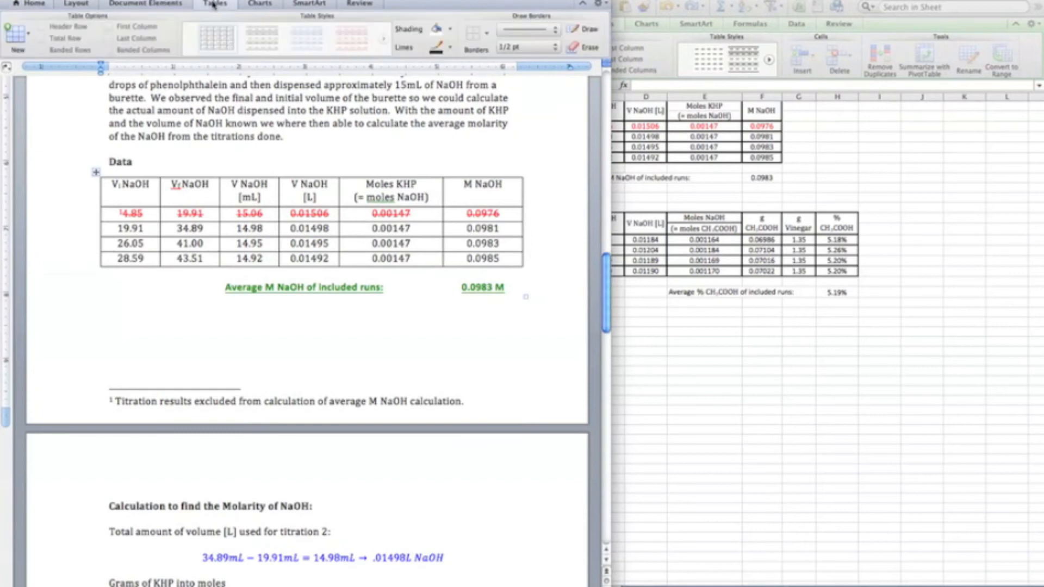
left_click(17, 36)
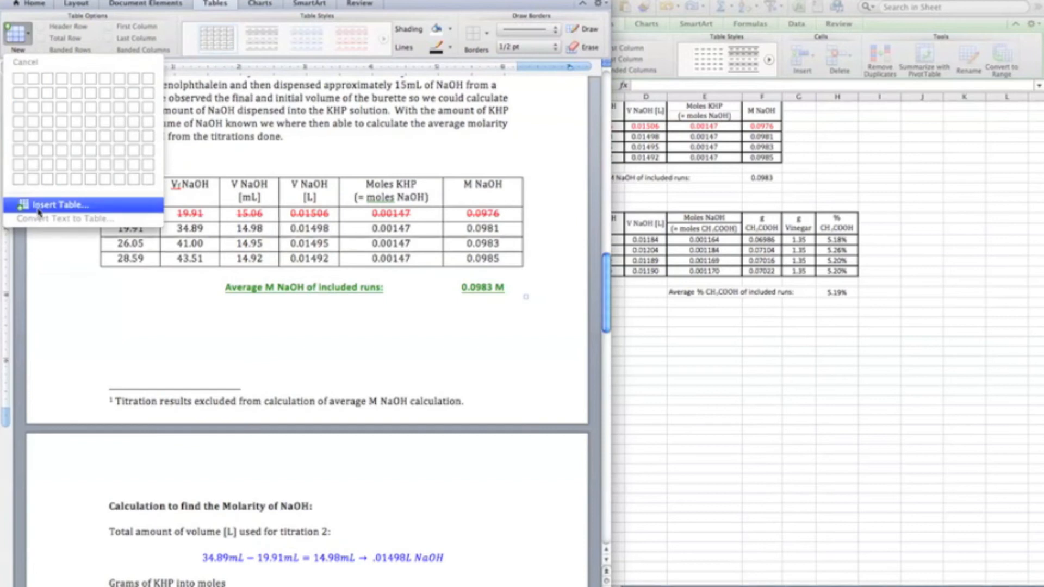
left_click(54, 204)
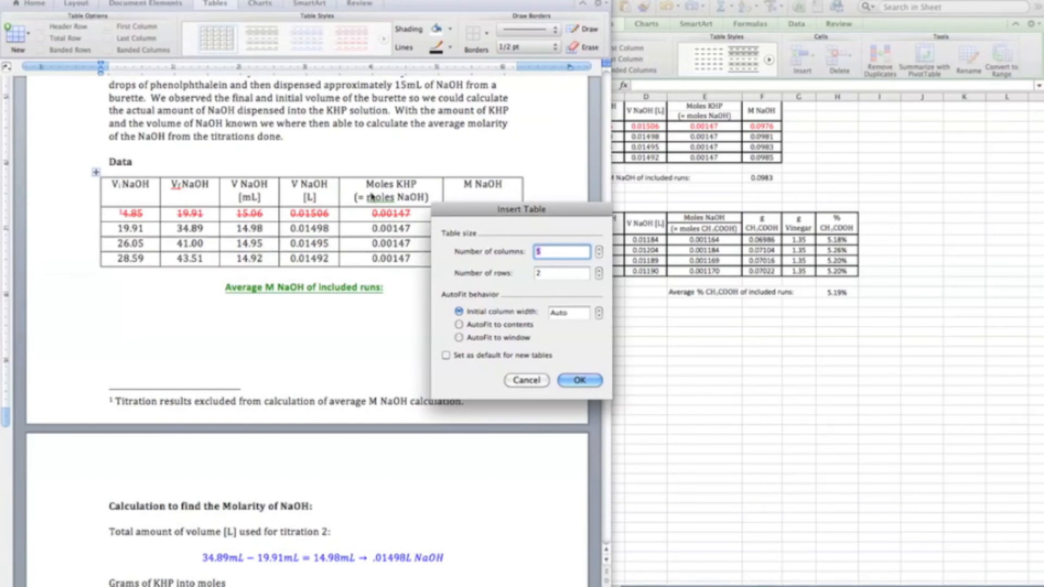
type("6")
key("Tab")
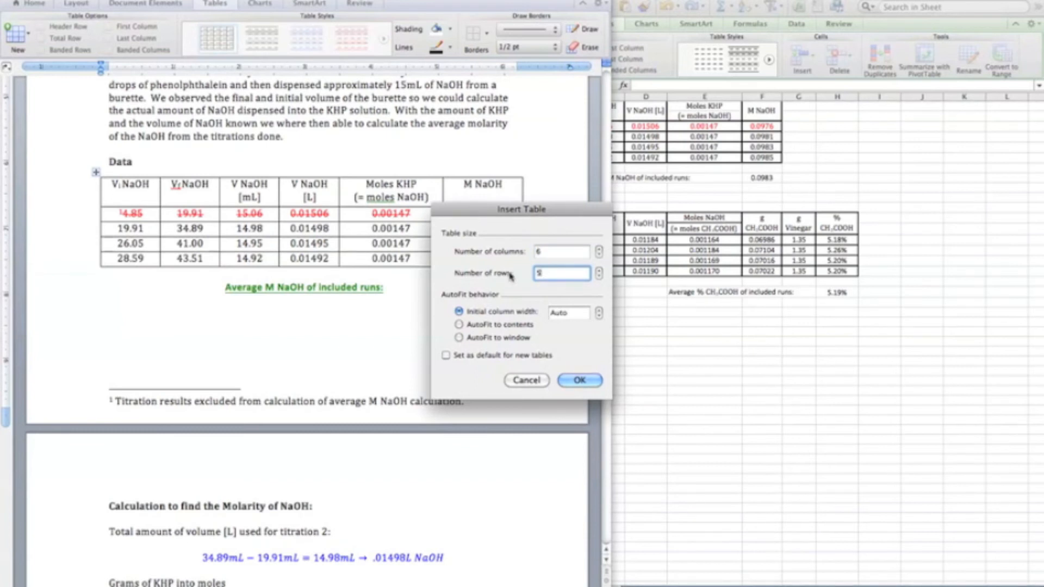
left_click(585, 382)
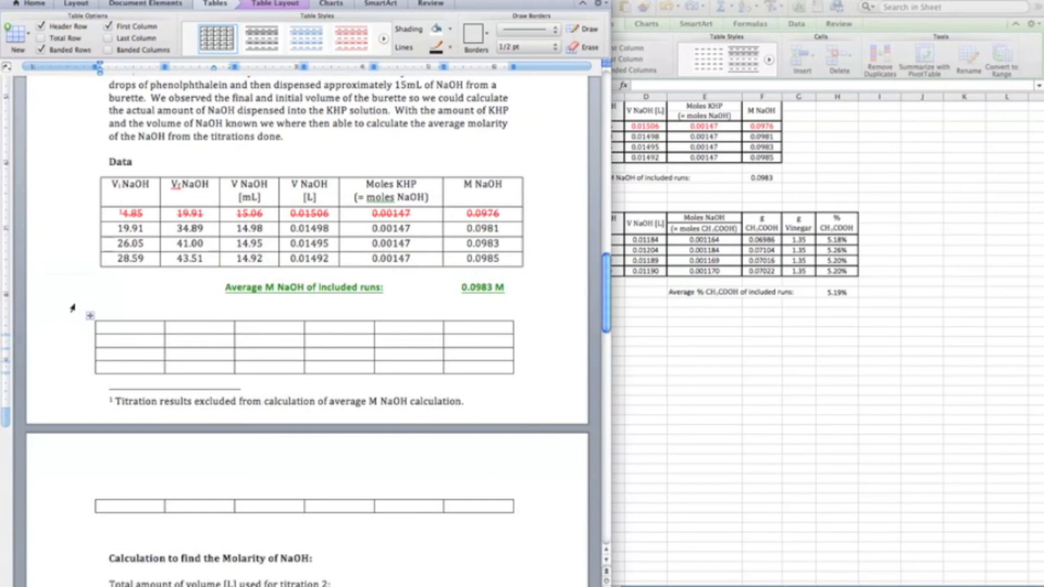
Copy the whole blank table, switch to Excel, and paste it into the sheet starting at cell A22
left_click_drag(72, 312, 160, 444)
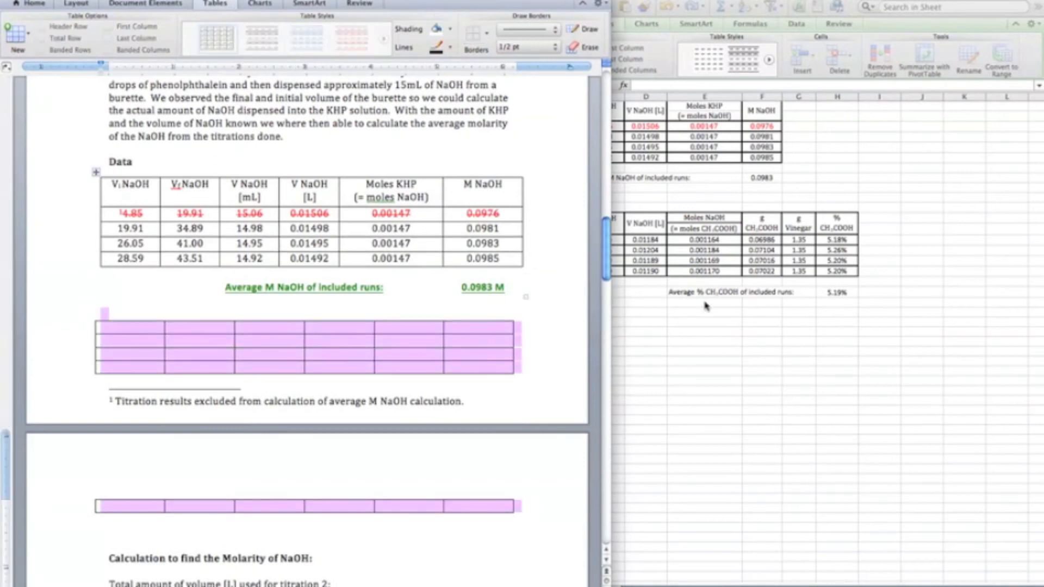
left_click(709, 306)
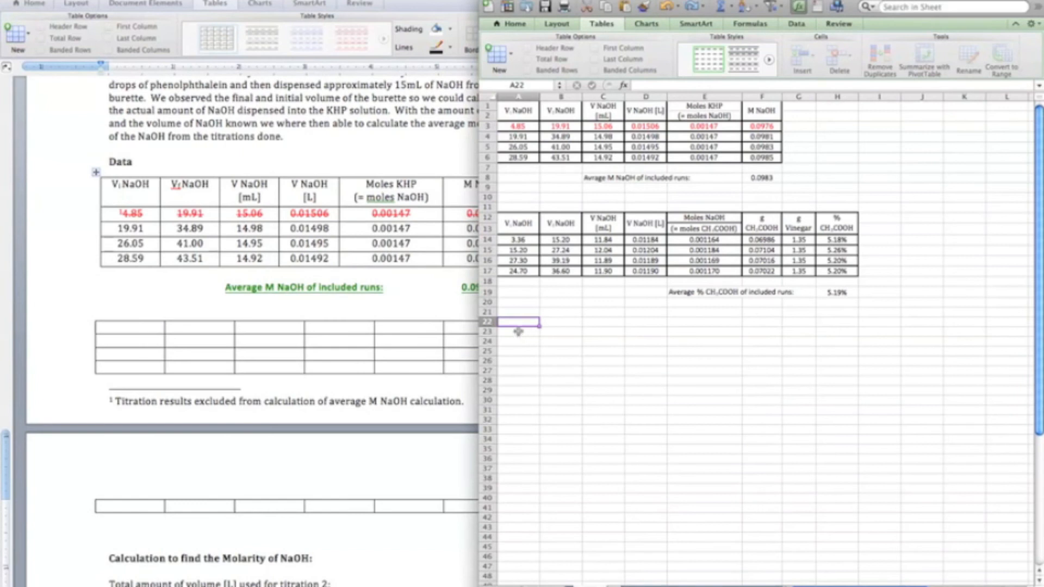
key("super+v")
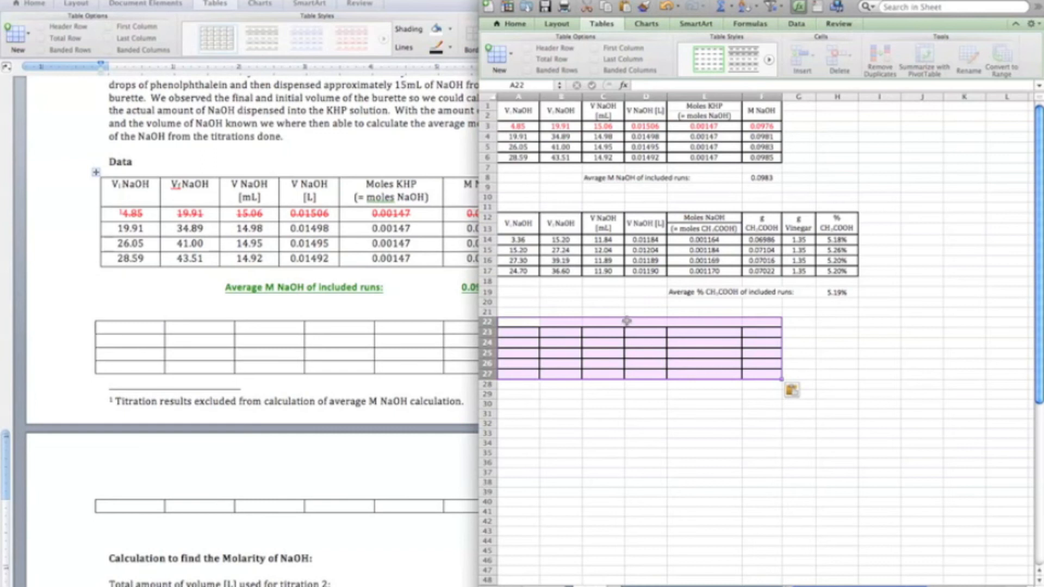
left_click(557, 478)
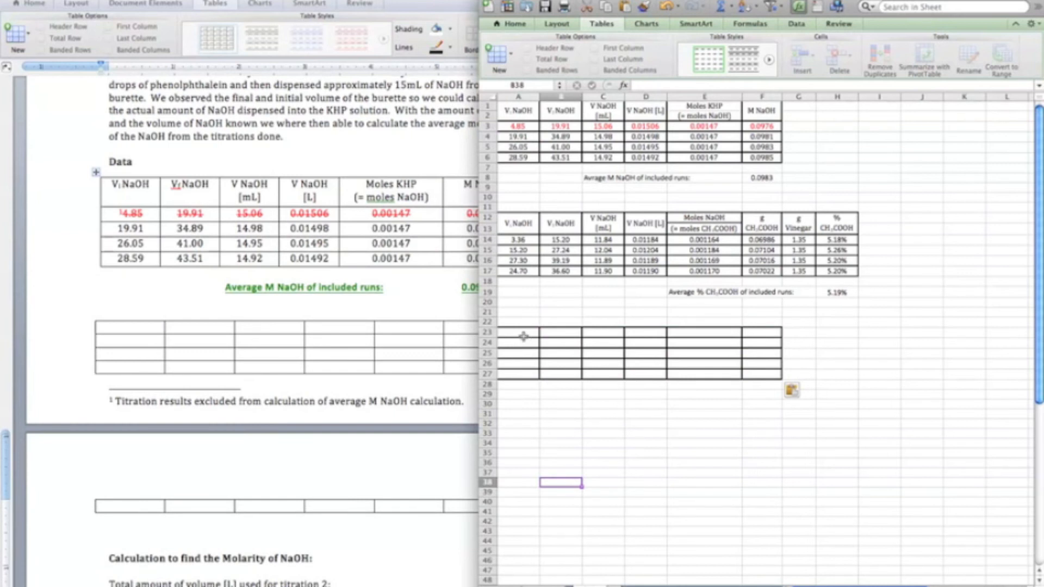
left_click_drag(505, 229, 844, 229)
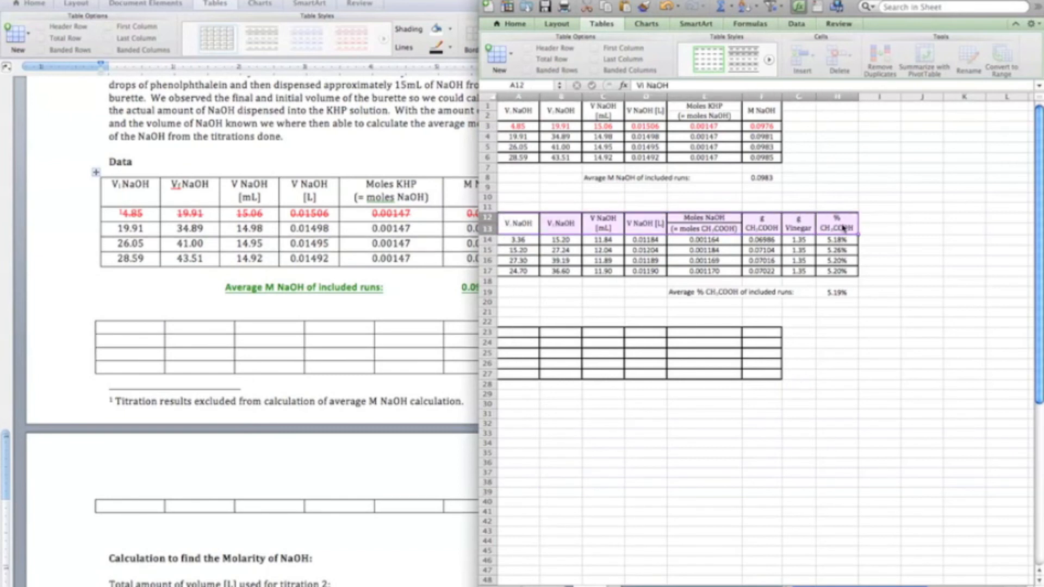
key("super+c")
left_click(514, 333)
key("super+v")
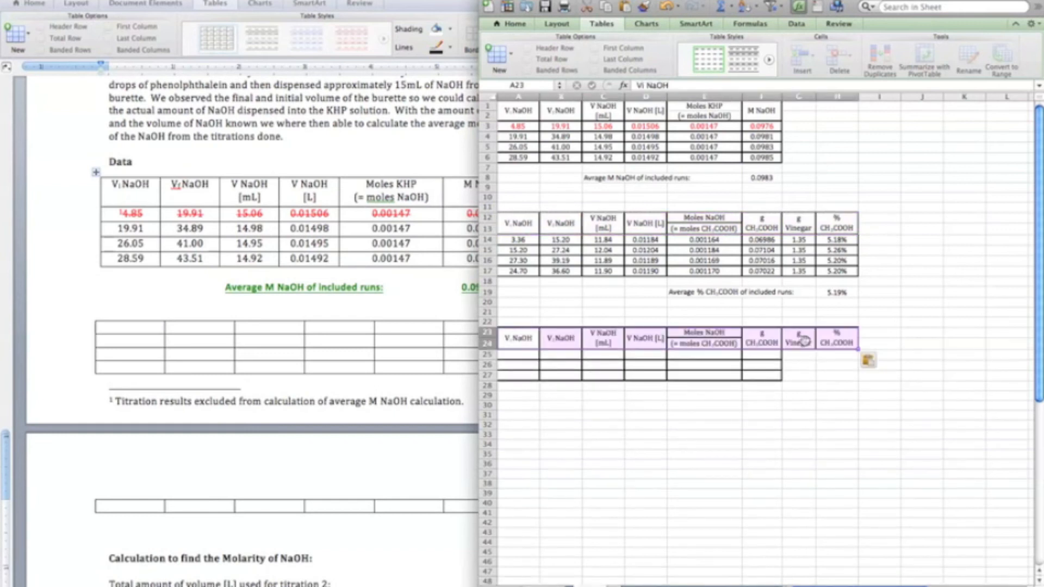
left_click(692, 363)
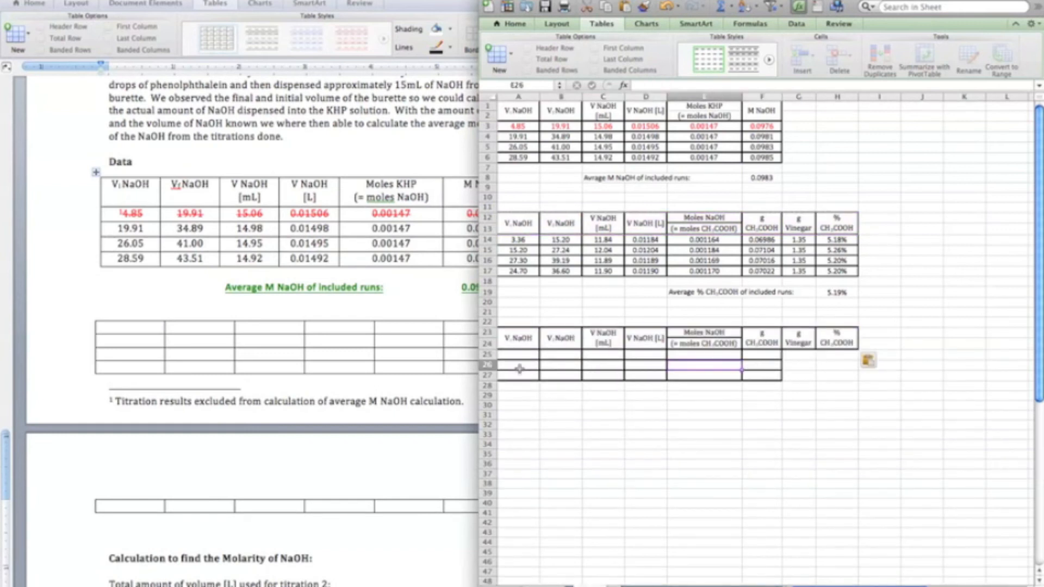
key("super+z")
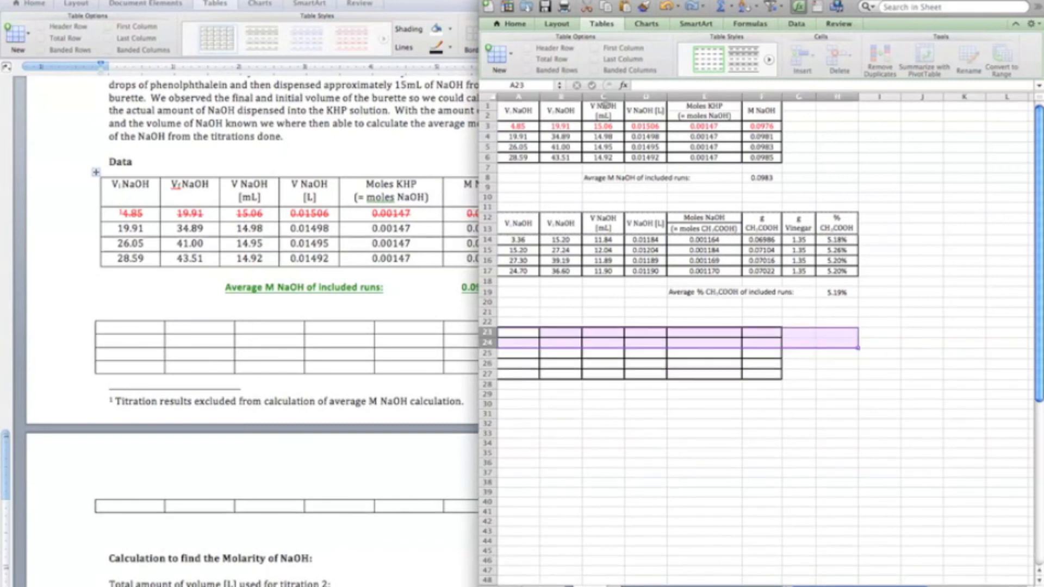
Copy the first table's header rows A1:F2 and paste them into the new blank table starting at cell A23
left_click_drag(560, 109, 749, 106)
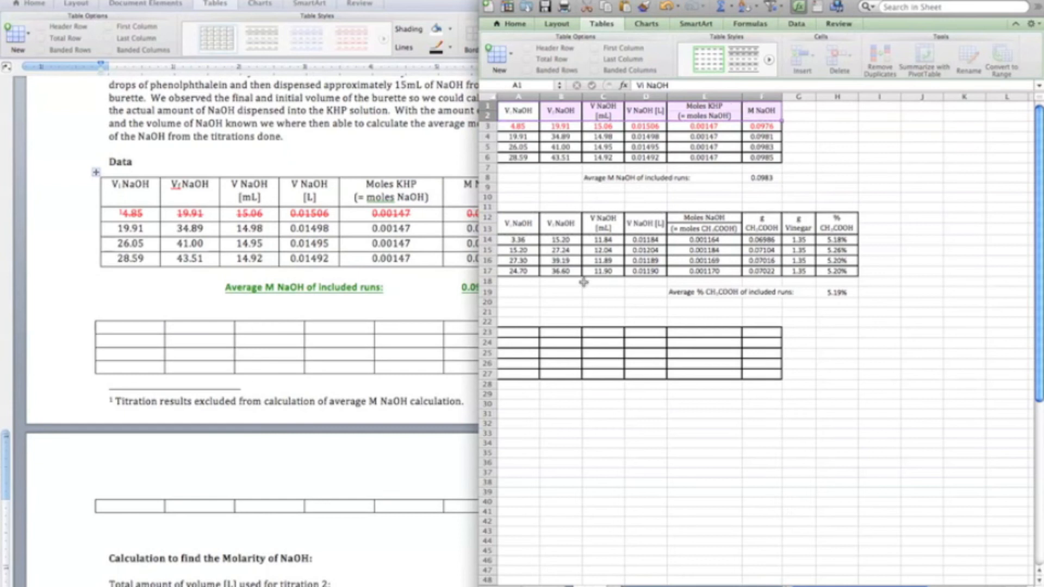
left_click(530, 330)
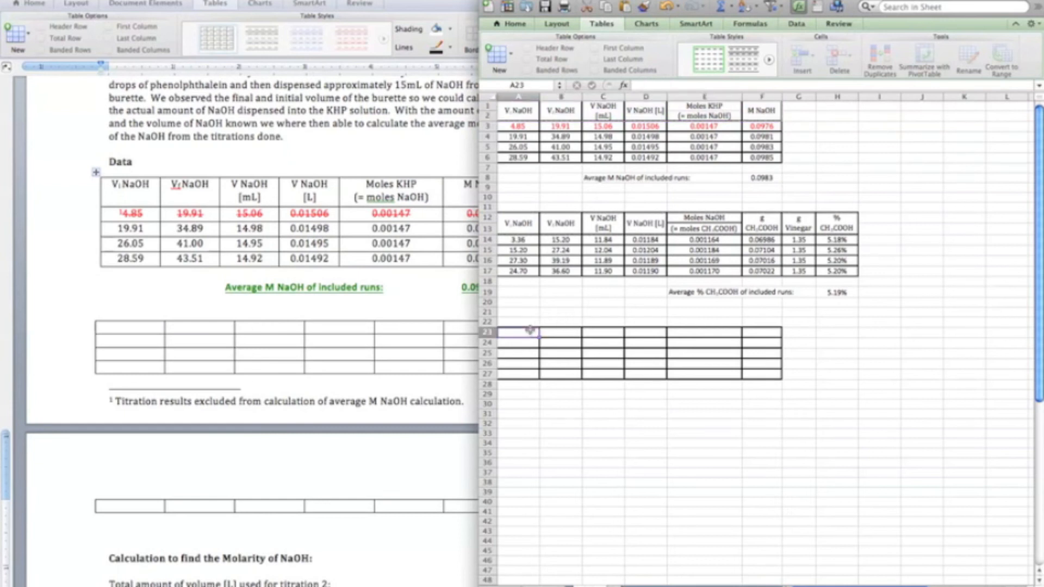
key("super+v")
left_click(559, 412)
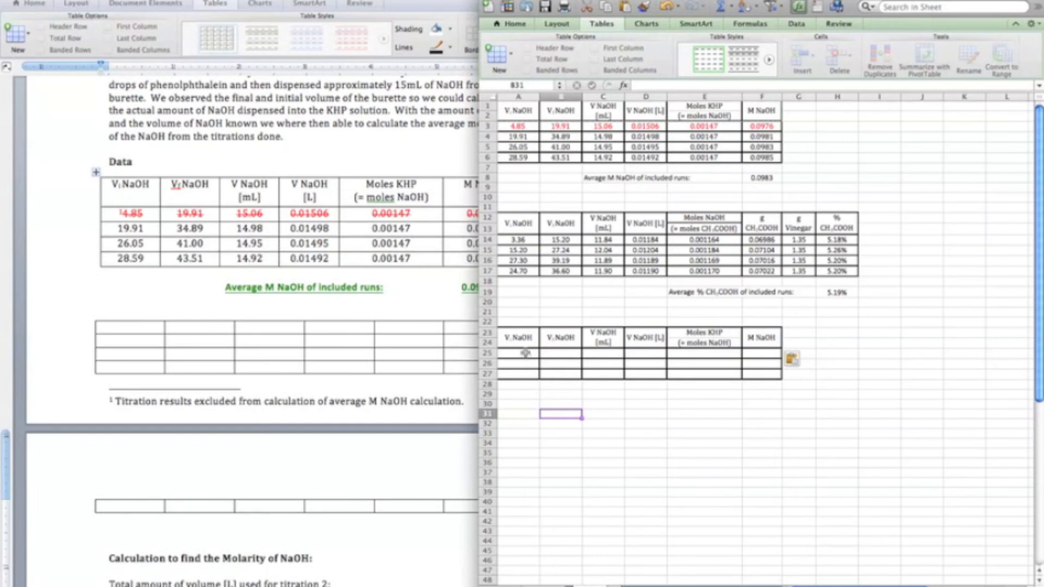
left_click(968, 424)
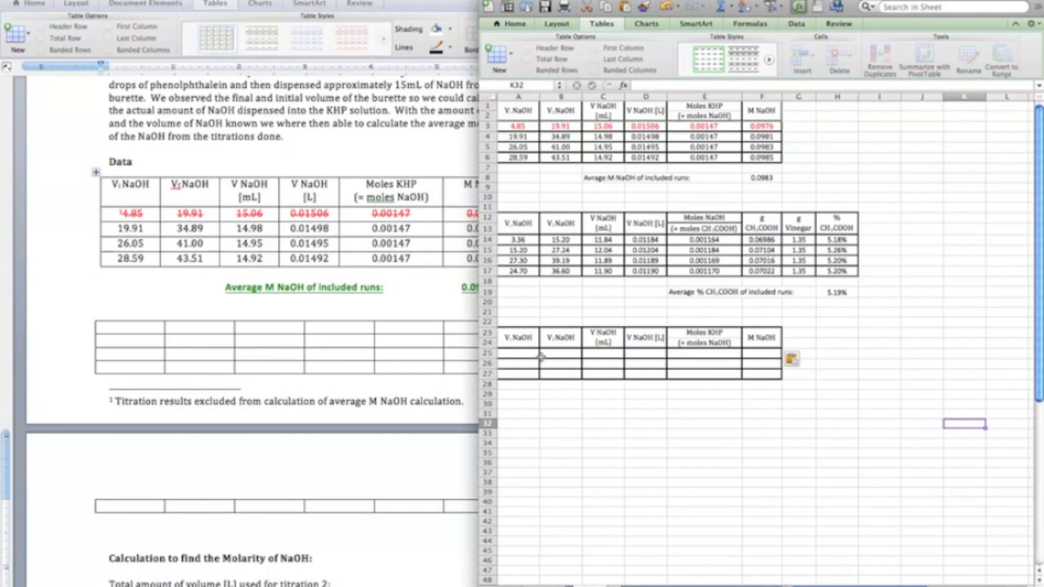
Copy the initial and final NaOH volume readings from A3:B6 into the new table starting at cell A25
left_click_drag(513, 125, 548, 158)
left_click_drag(518, 353, 552, 371)
key("ctrl+v")
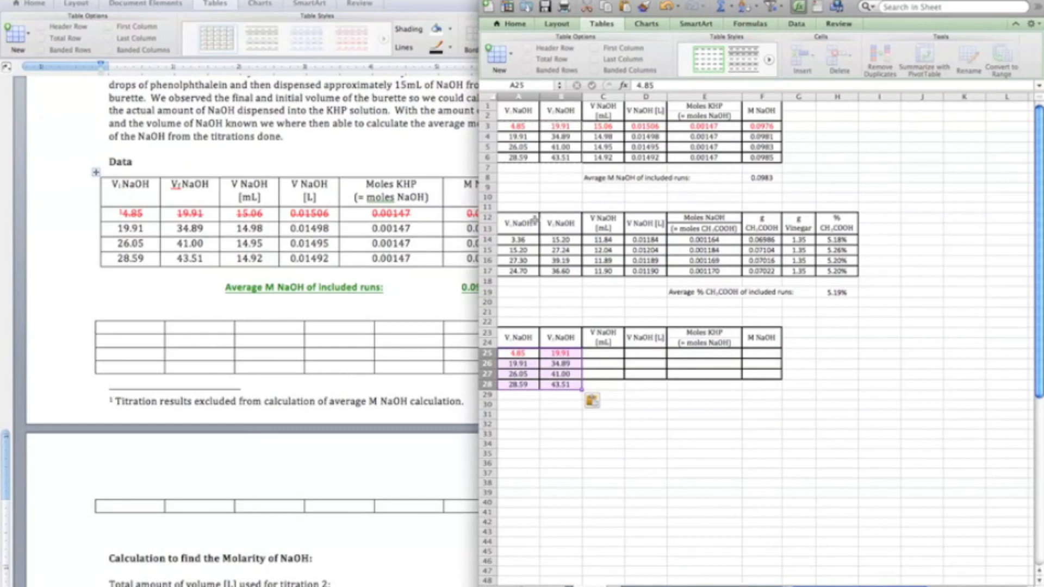
left_click(549, 424)
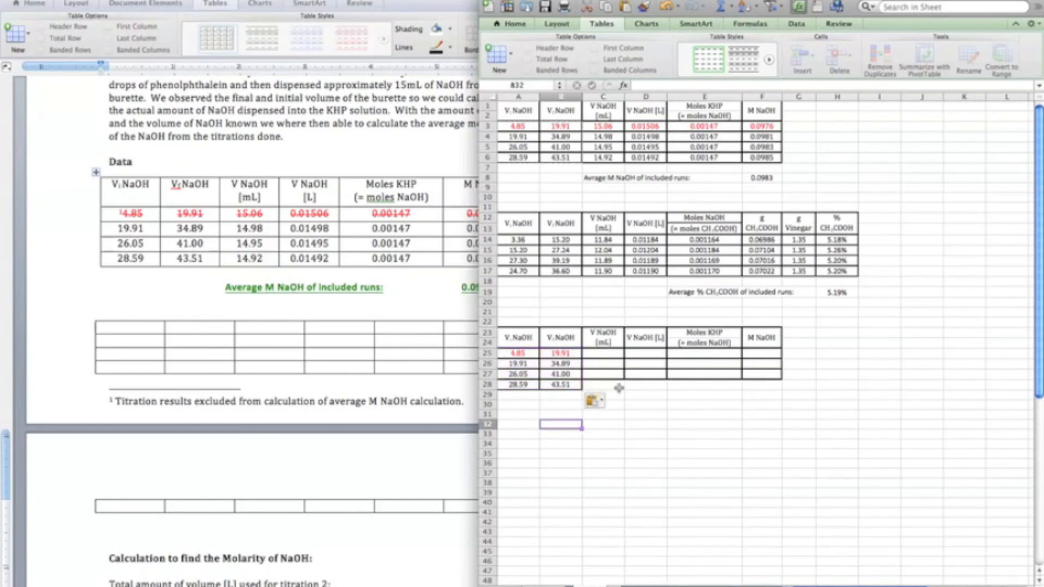
Enlarge the Excel window and apply a Thick Box Border to cells C27:F28 of the new table
left_click_drag(598, 381, 764, 378)
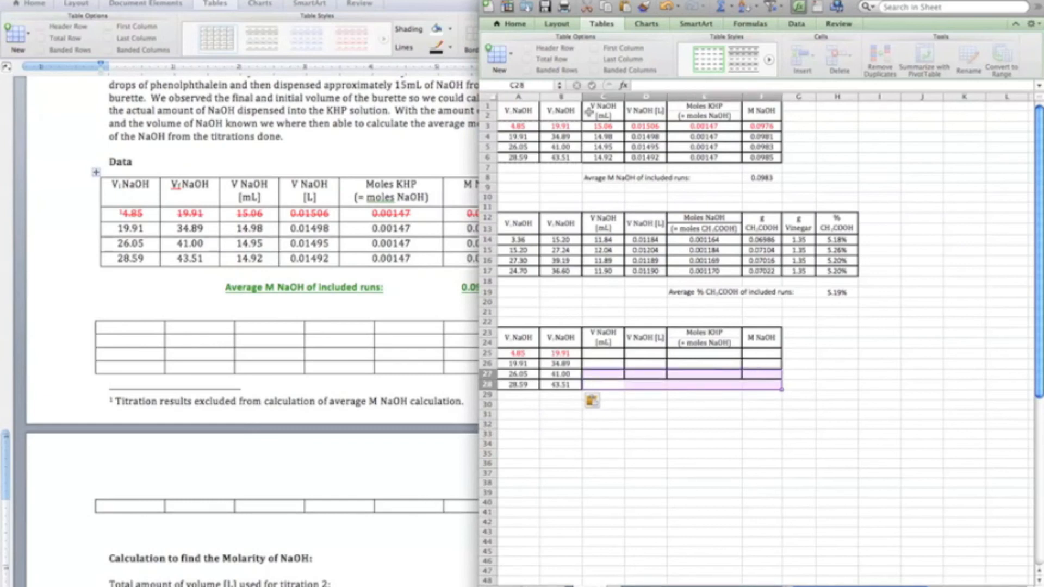
left_click(566, 24)
left_click(516, 24)
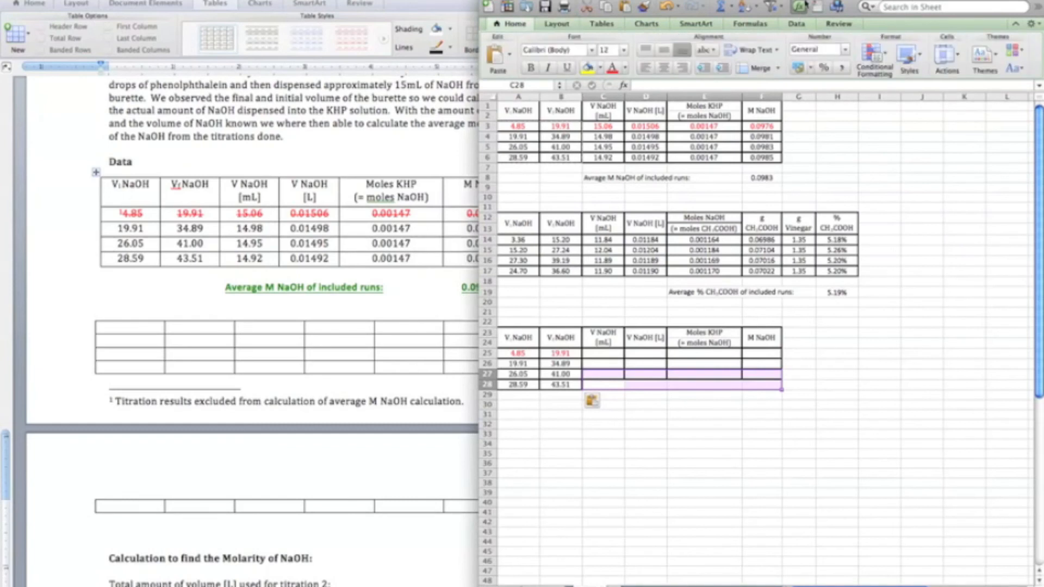
left_click_drag(848, 3, 608, 3)
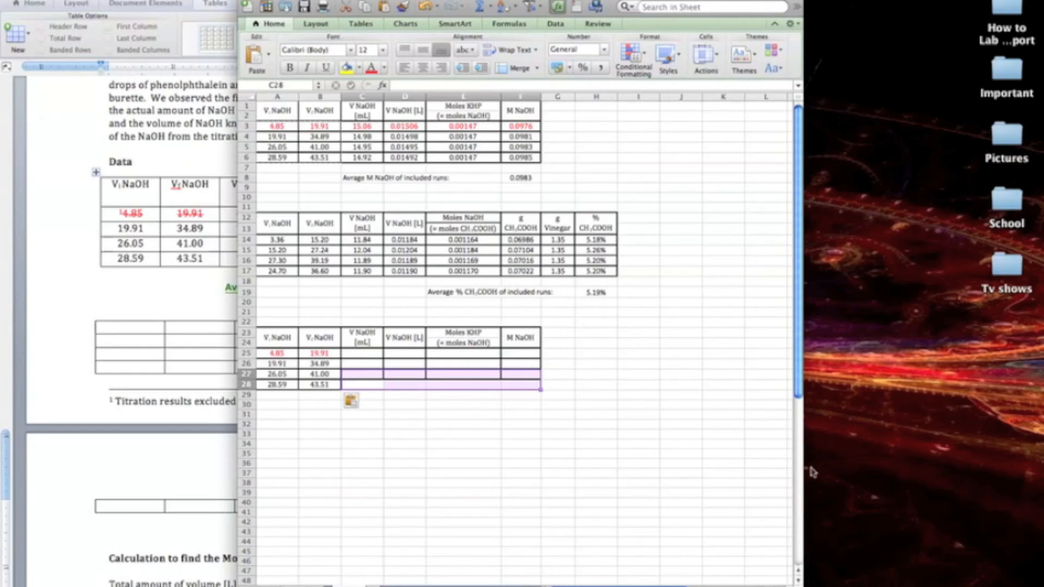
left_click_drag(803, 586, 1043, 586)
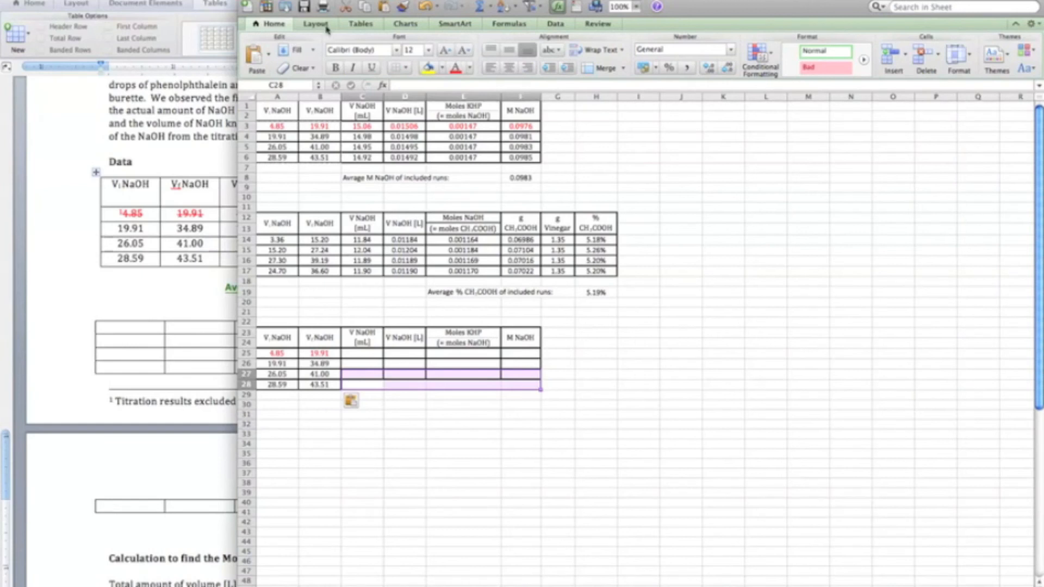
left_click_drag(326, 0, 315, 0)
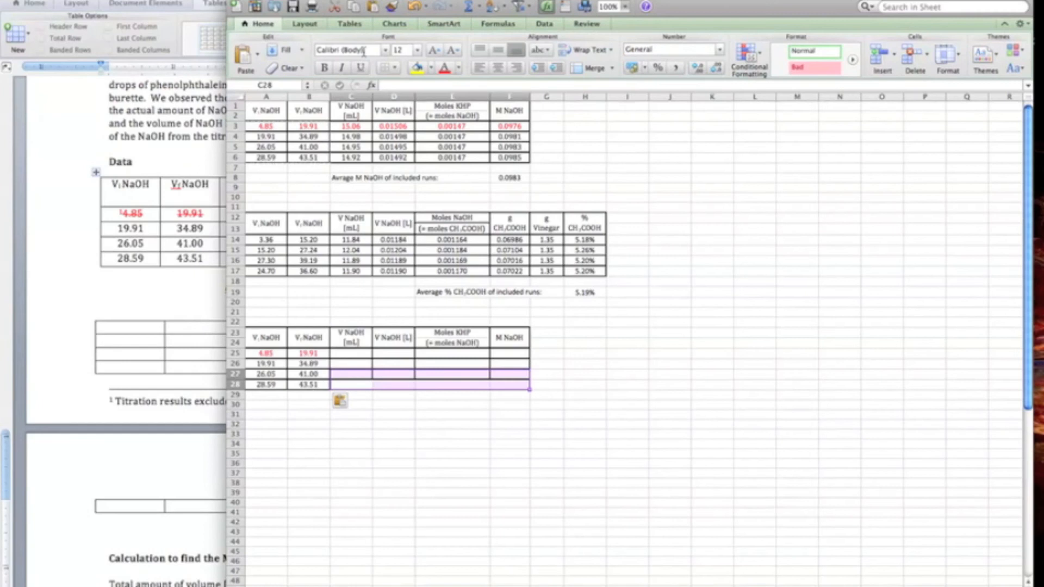
left_click(397, 68)
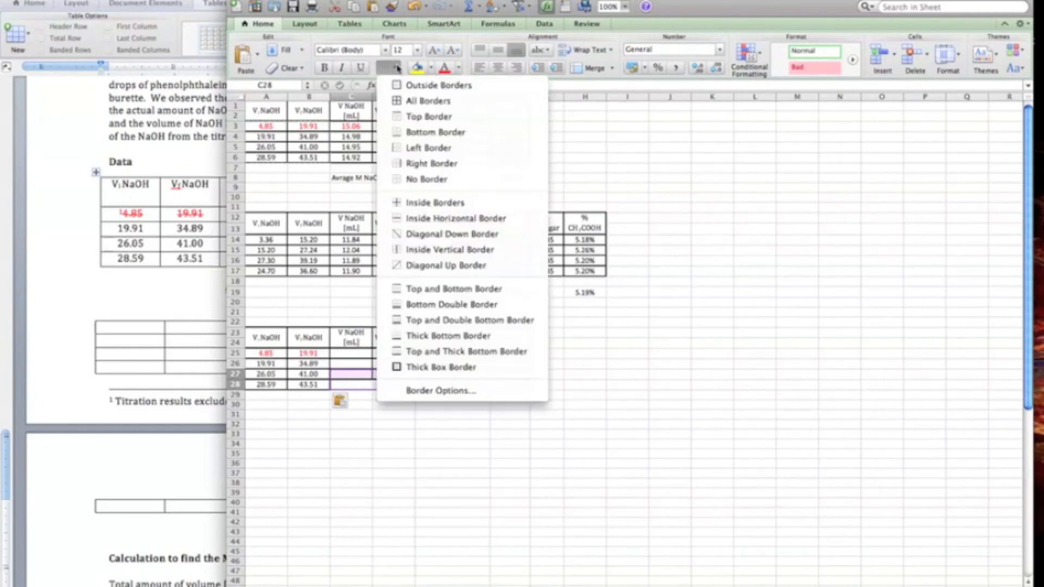
left_click(439, 372)
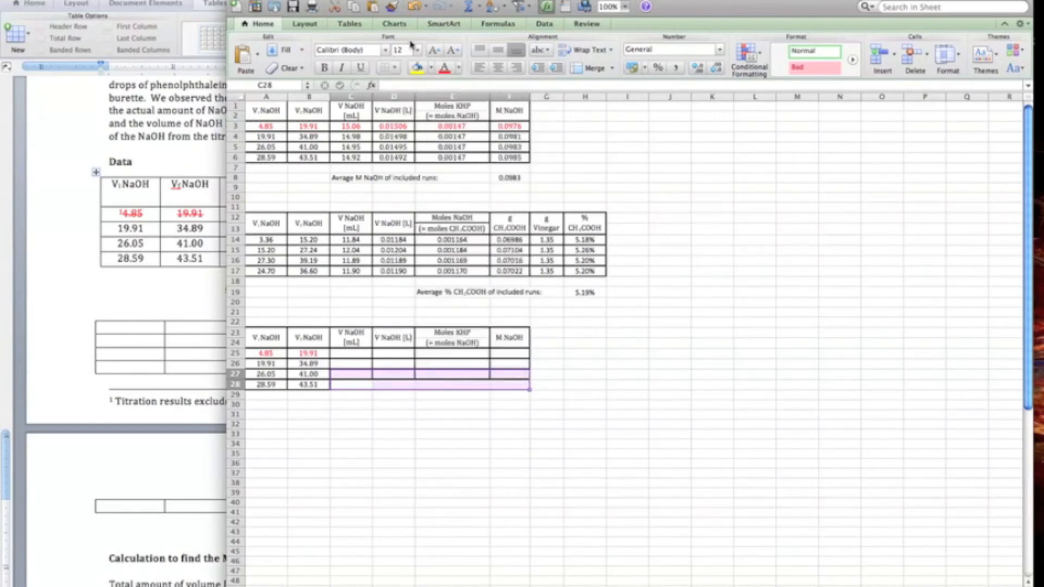
Add solid inside borders to cells C27:F28 using the border options, keeping the outline
left_click(394, 67)
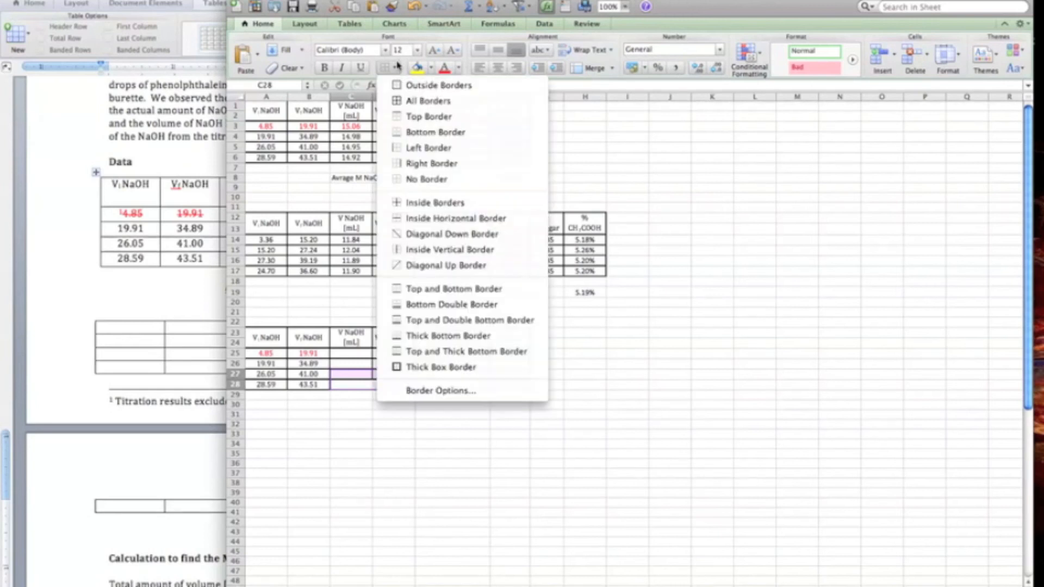
left_click(419, 389)
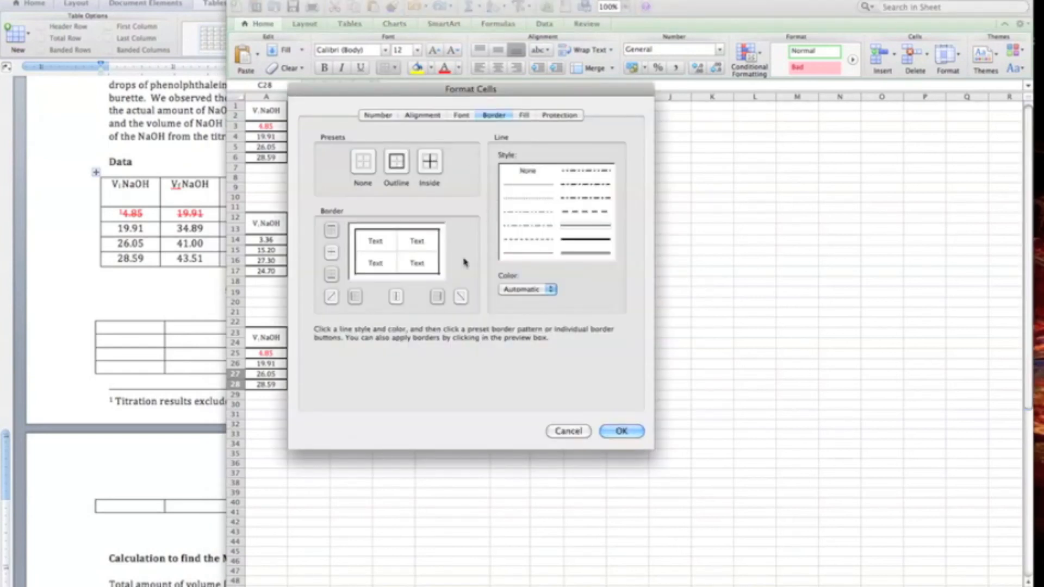
left_click(398, 162)
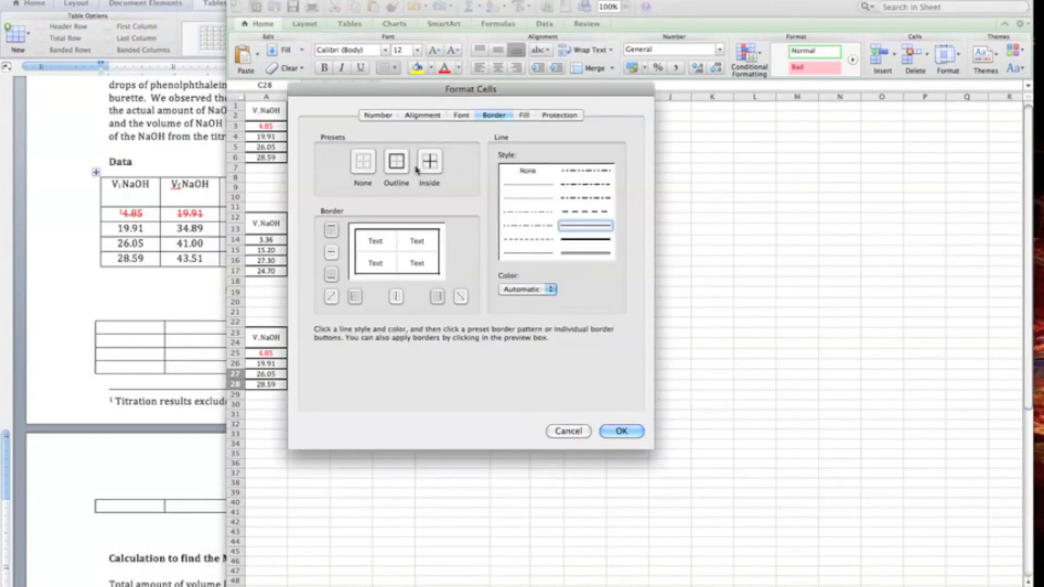
left_click(428, 168)
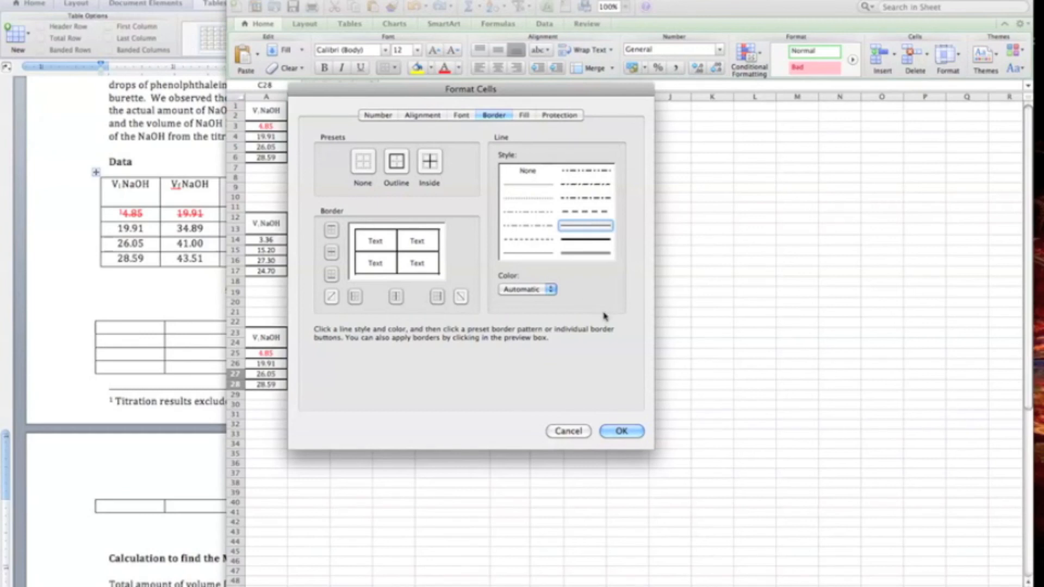
left_click(622, 431)
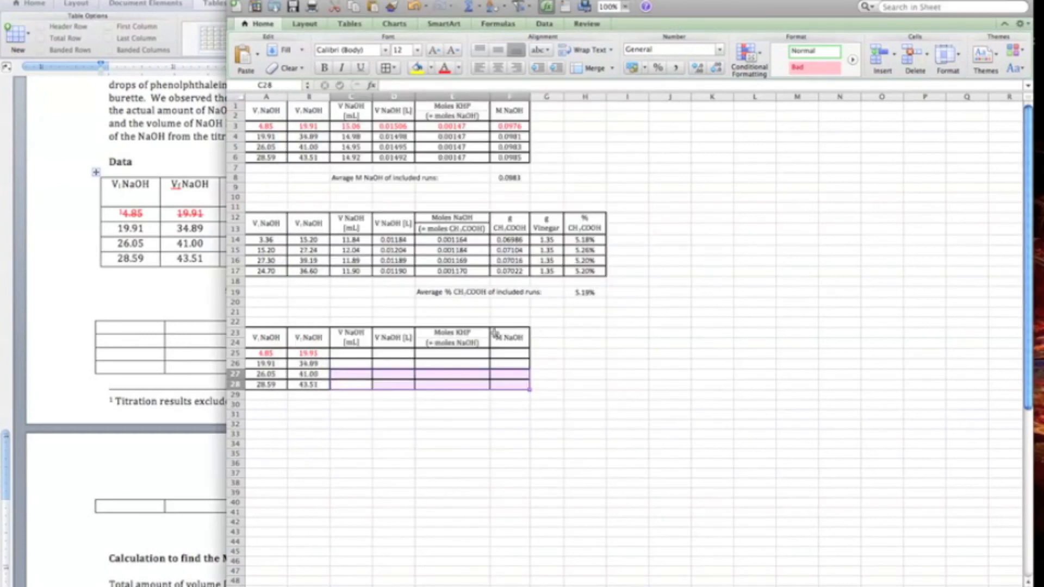
left_click(409, 414)
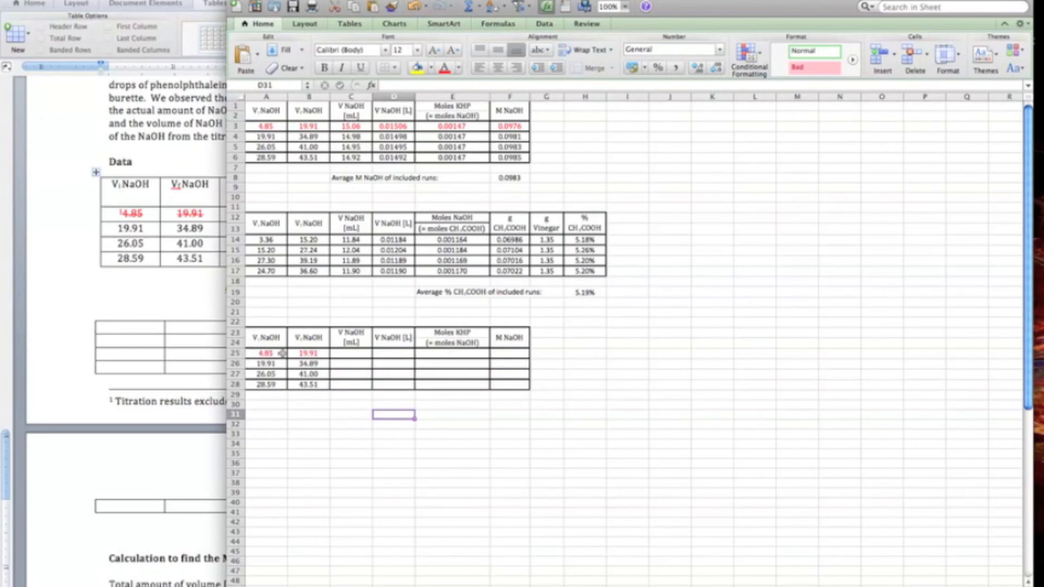
Enter the formula =B25-A25 in cell C25 to calculate the first run's NaOH volume in mL
left_click(339, 353)
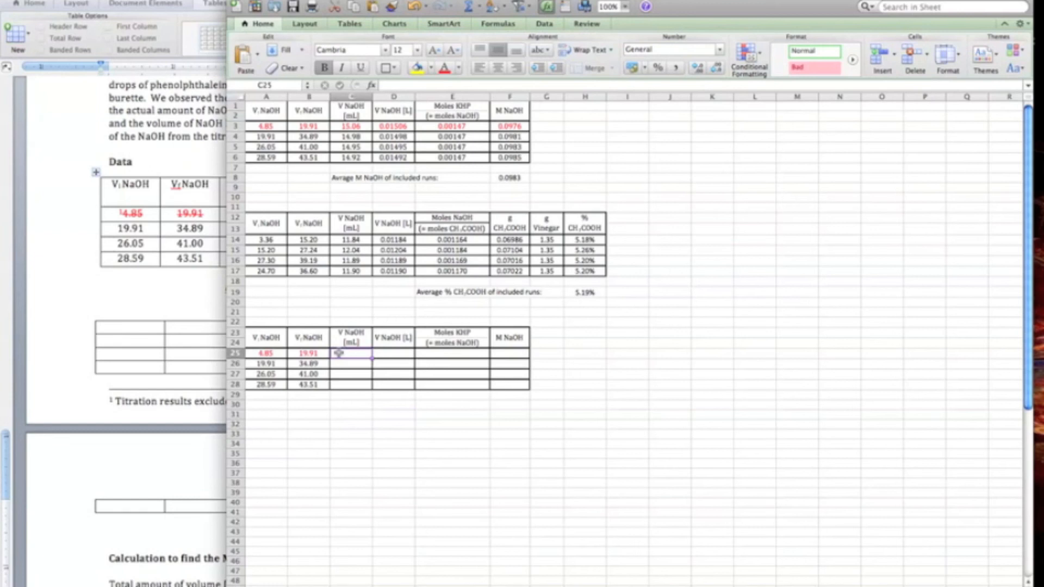
type("=")
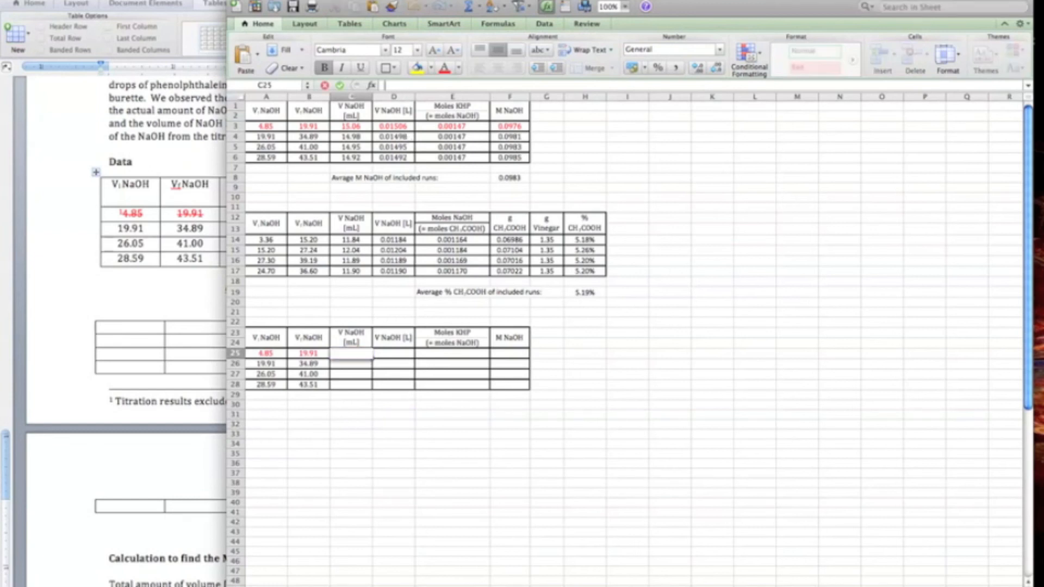
type("=")
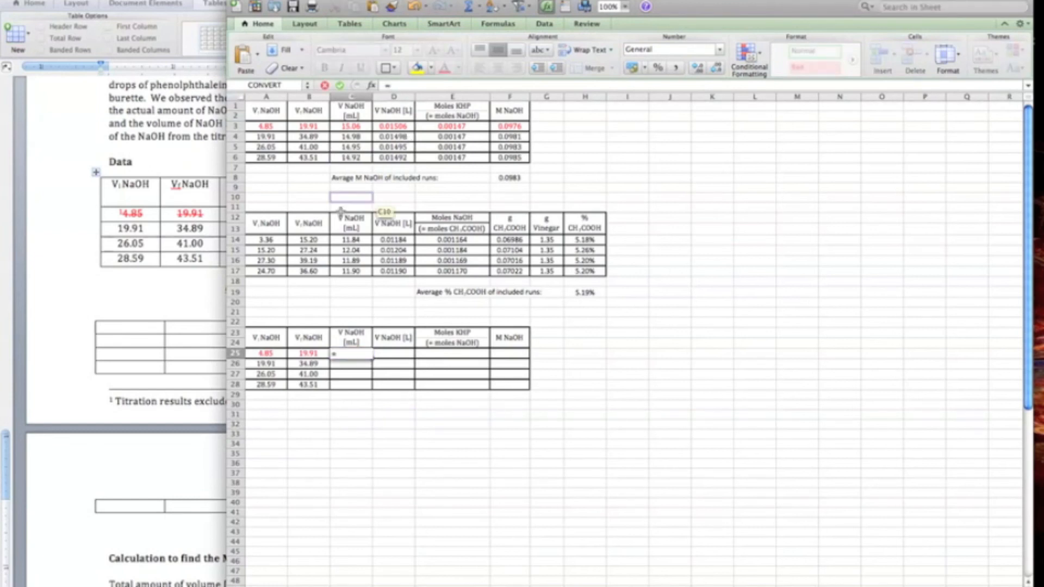
left_click(306, 353)
type("-")
left_click(270, 353)
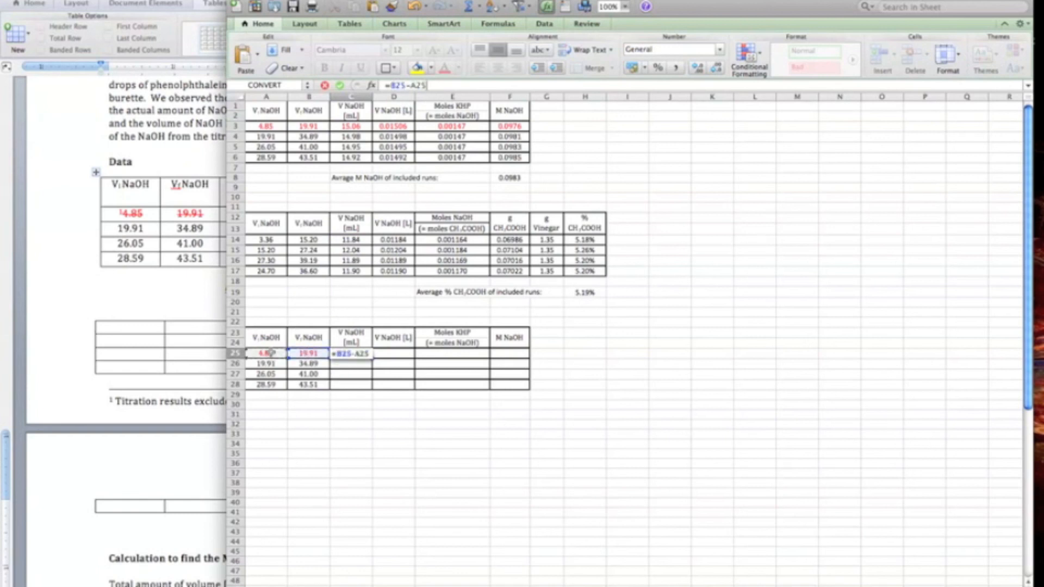
key("Return")
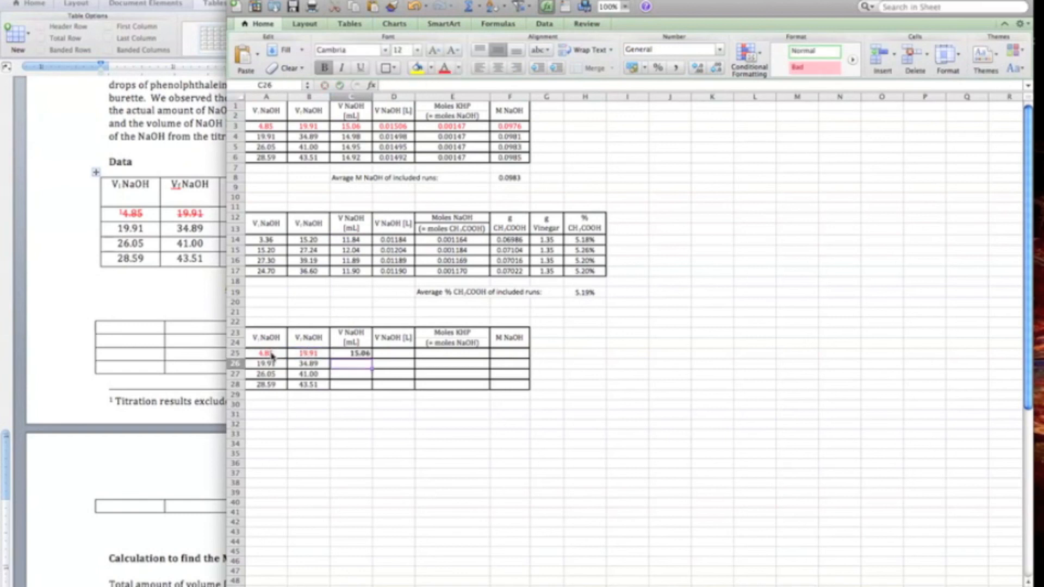
Check the volume formula in C25, fill it down through C28, and check the last row's formula
left_click(351, 353)
double_click(352, 353)
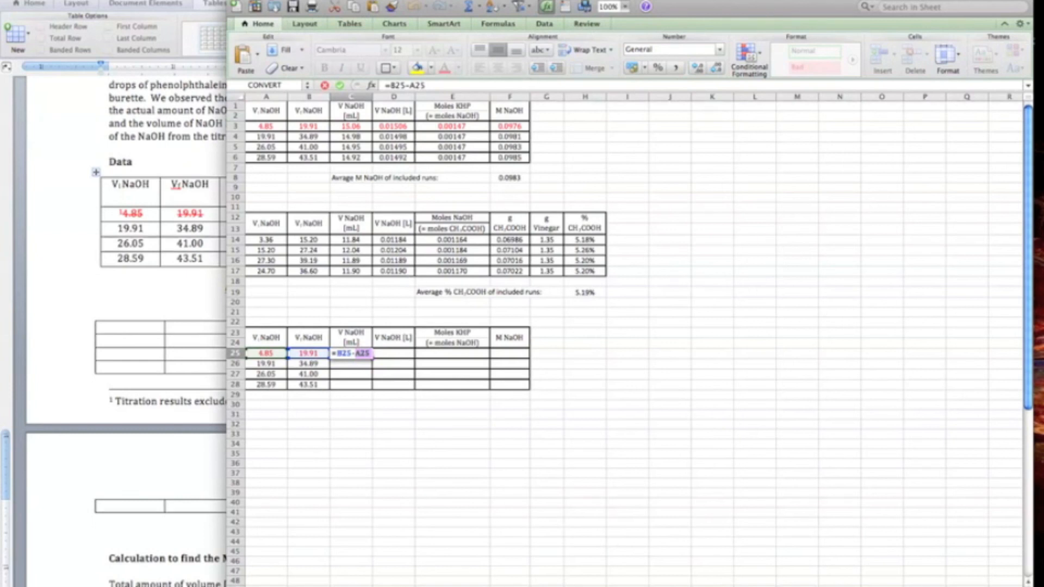
key("Return")
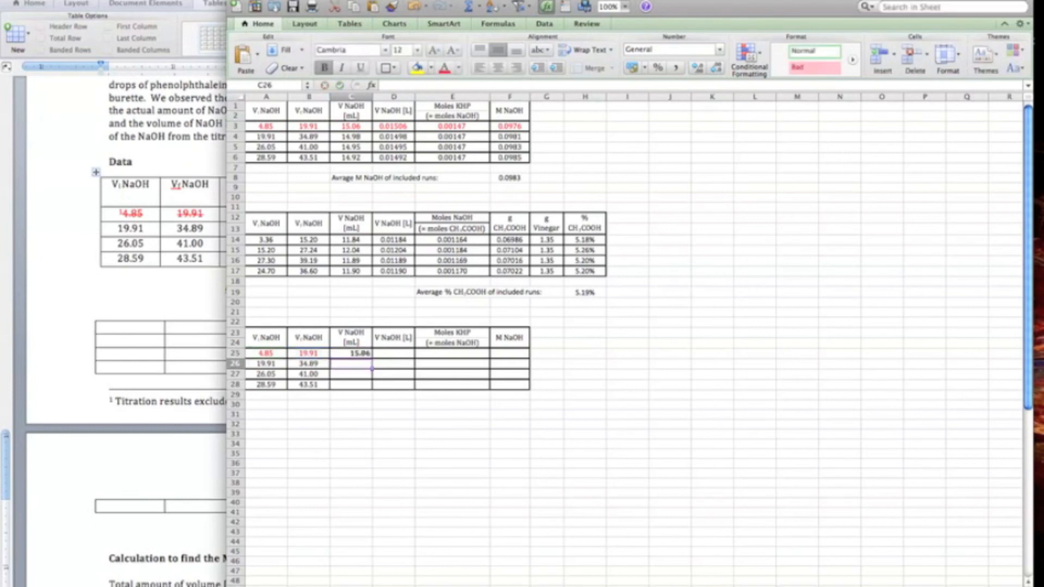
left_click(360, 353)
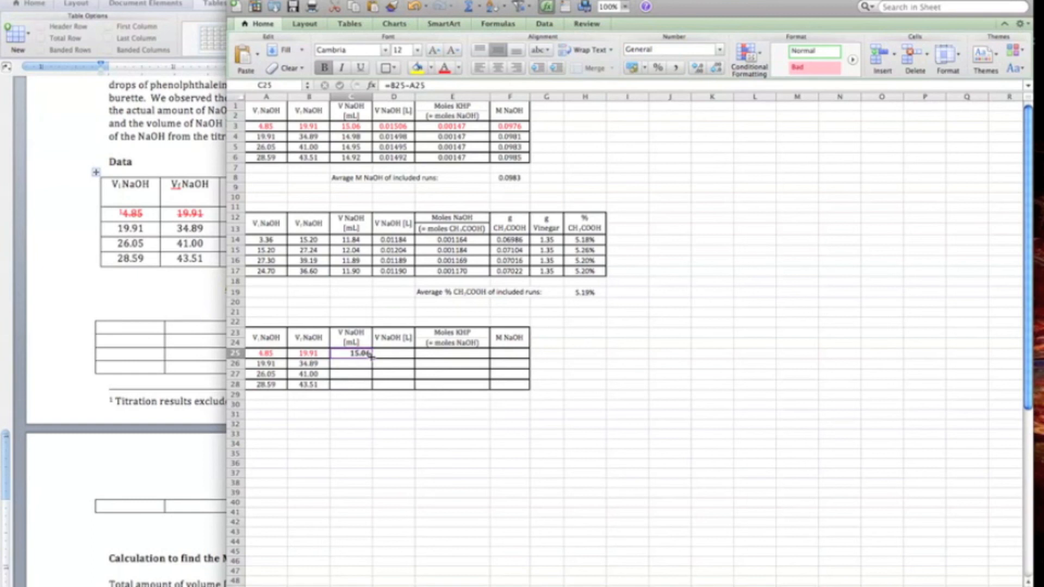
left_click_drag(371, 356, 367, 384)
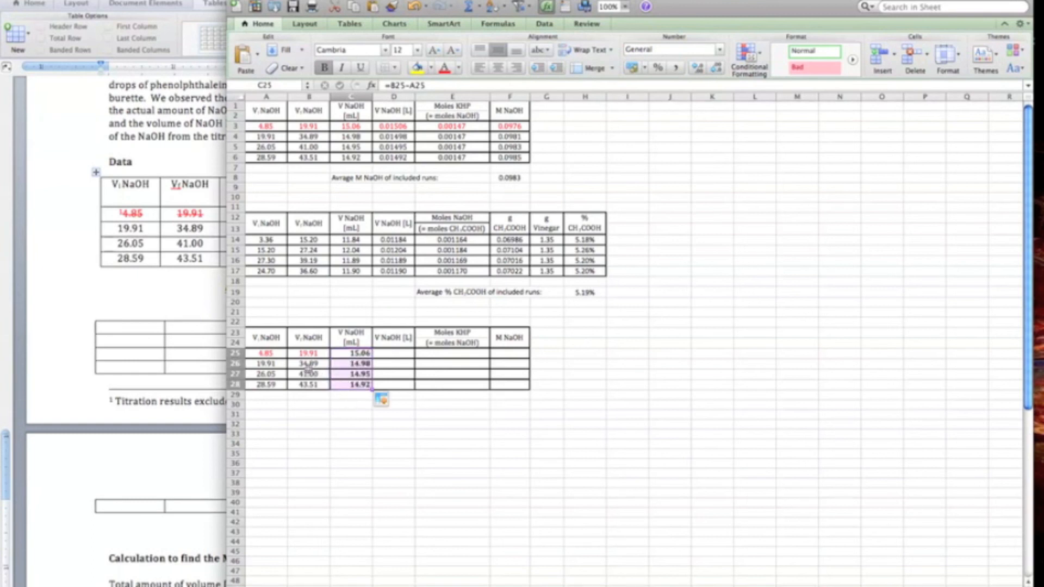
left_click(343, 385)
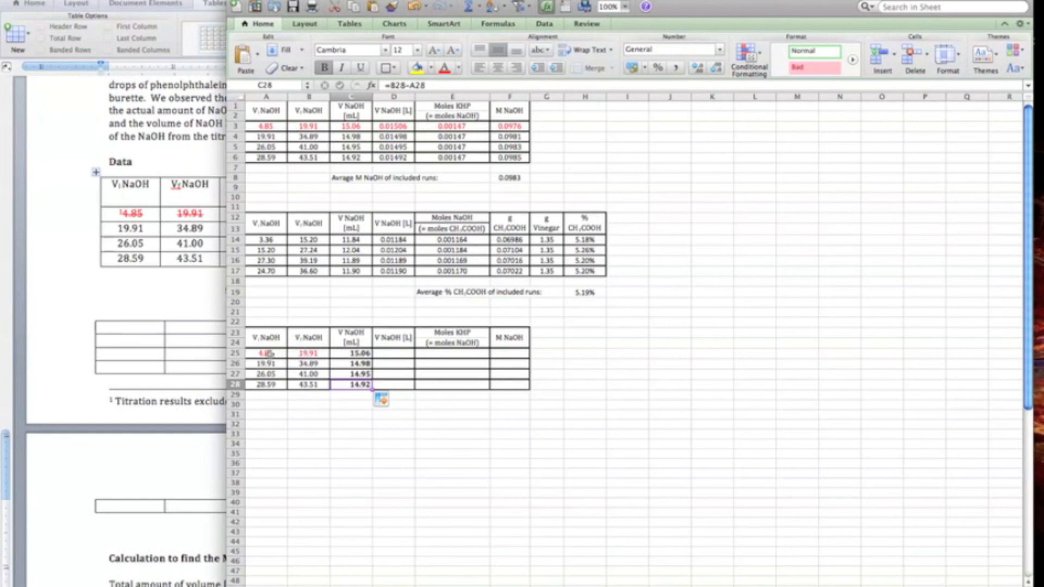
left_click(332, 428)
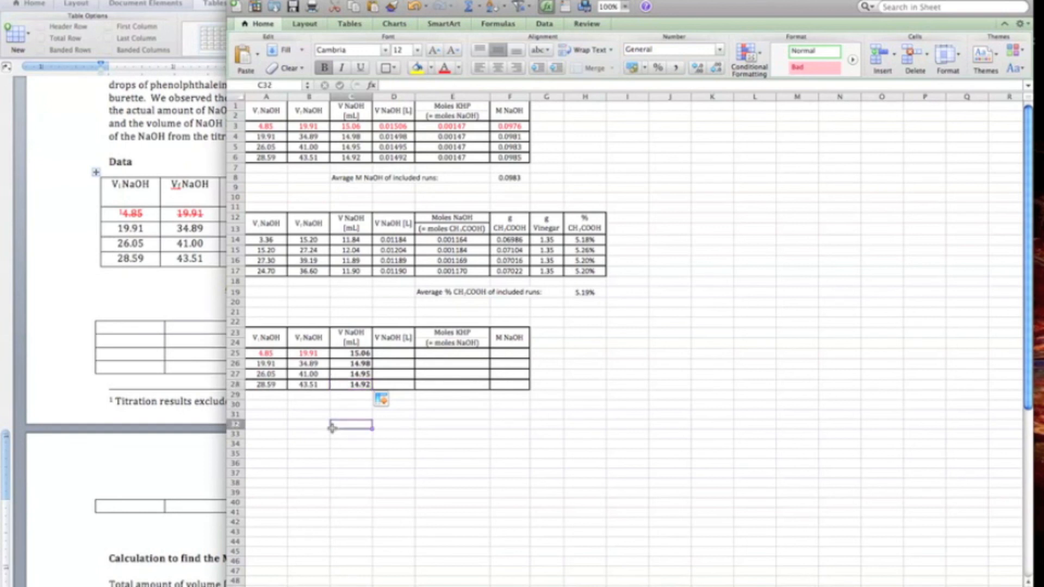
Remove the bold from C25:C28, then enter =C25*(1/1000) in D25 to convert the first run's NaOH volume to litres
left_click_drag(345, 353, 345, 385)
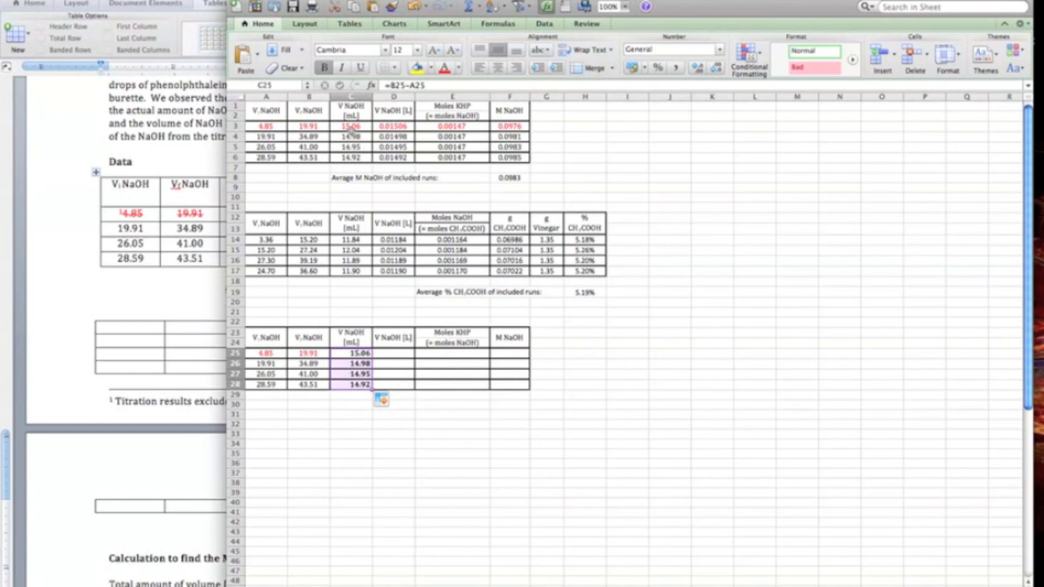
left_click(326, 68)
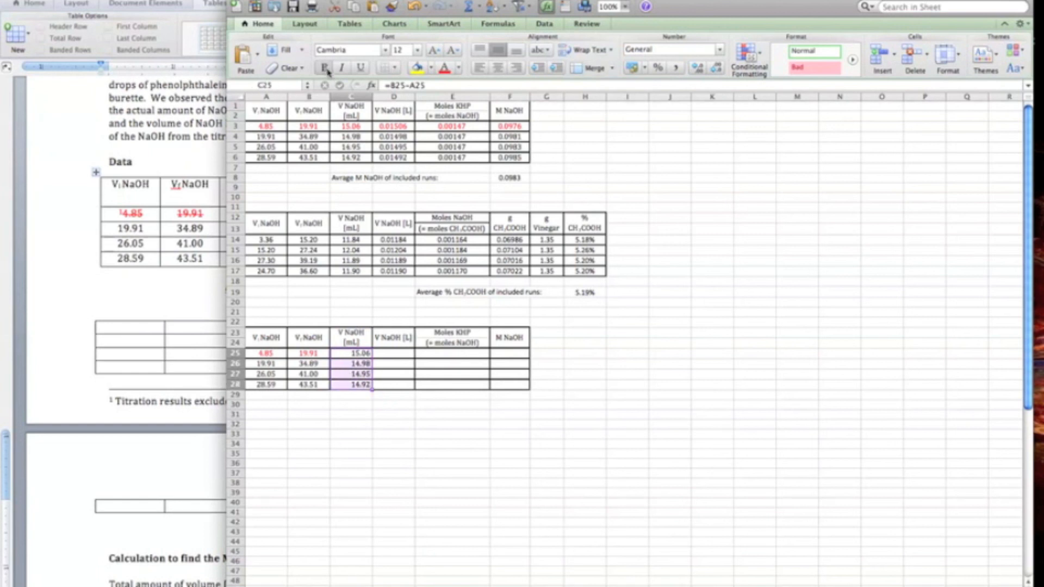
left_click(385, 355)
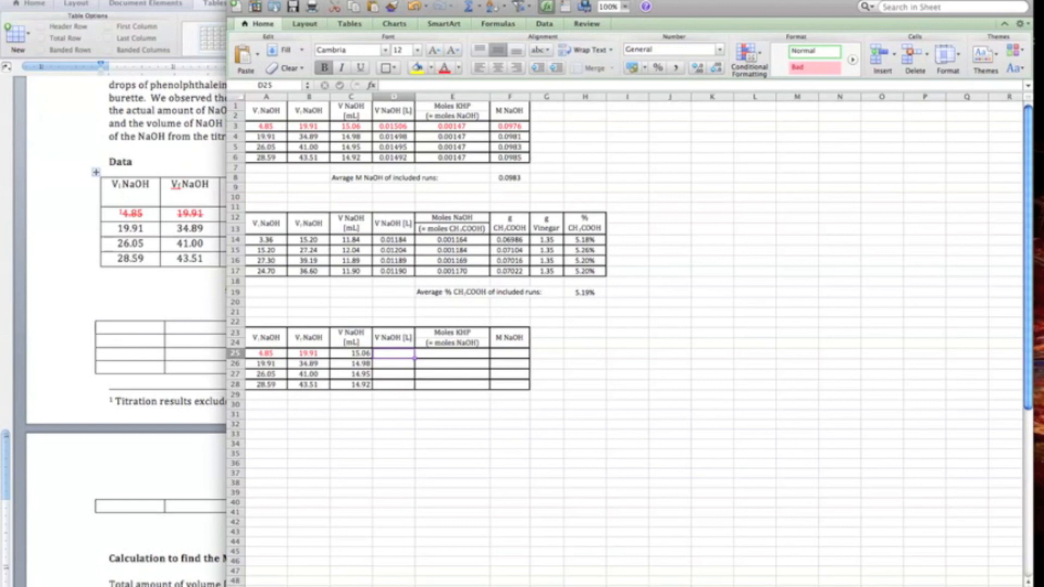
type("=")
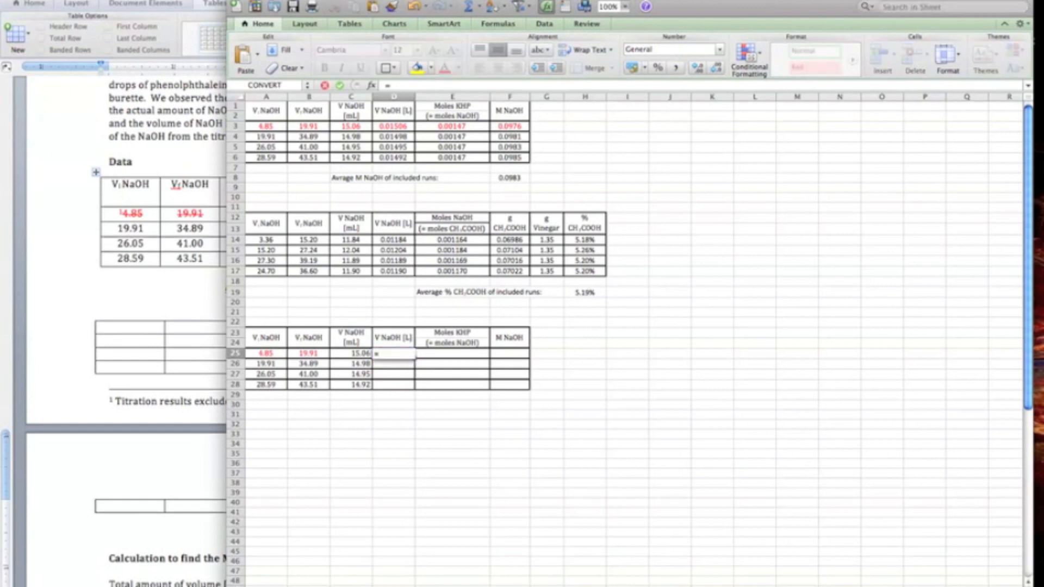
left_click(353, 354)
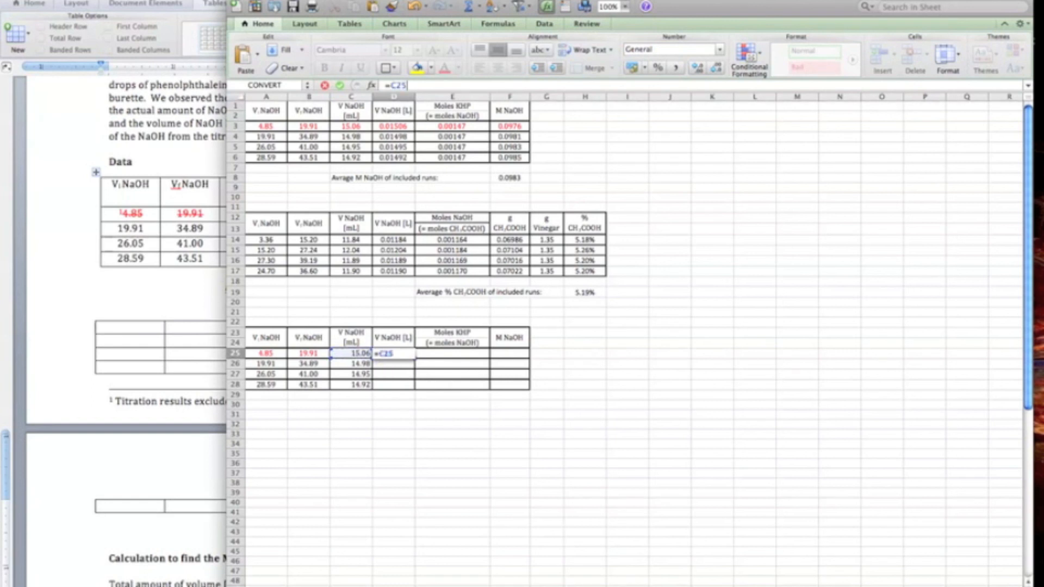
type("*")
type("(1/1000)")
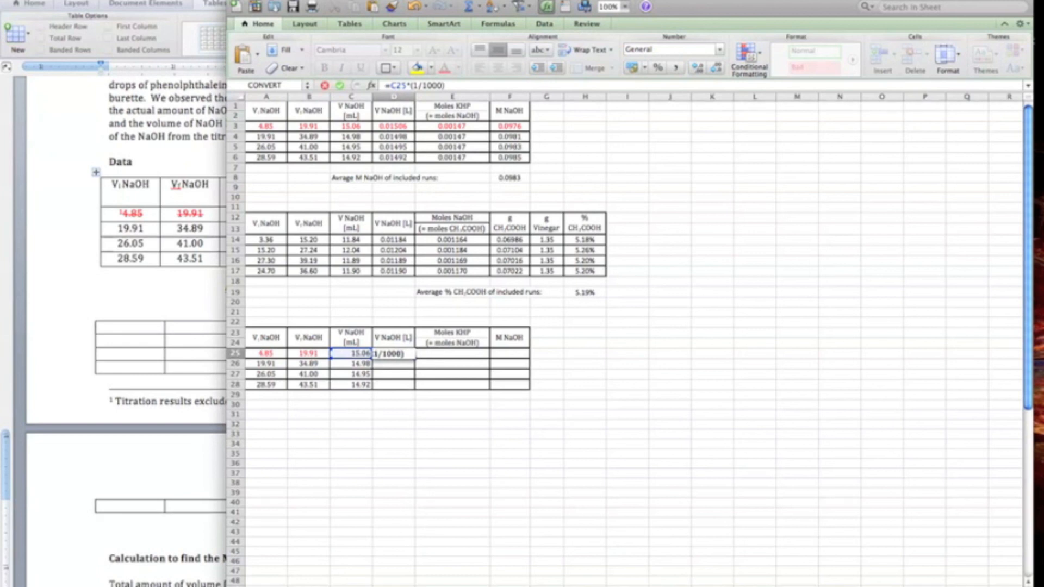
key("Return")
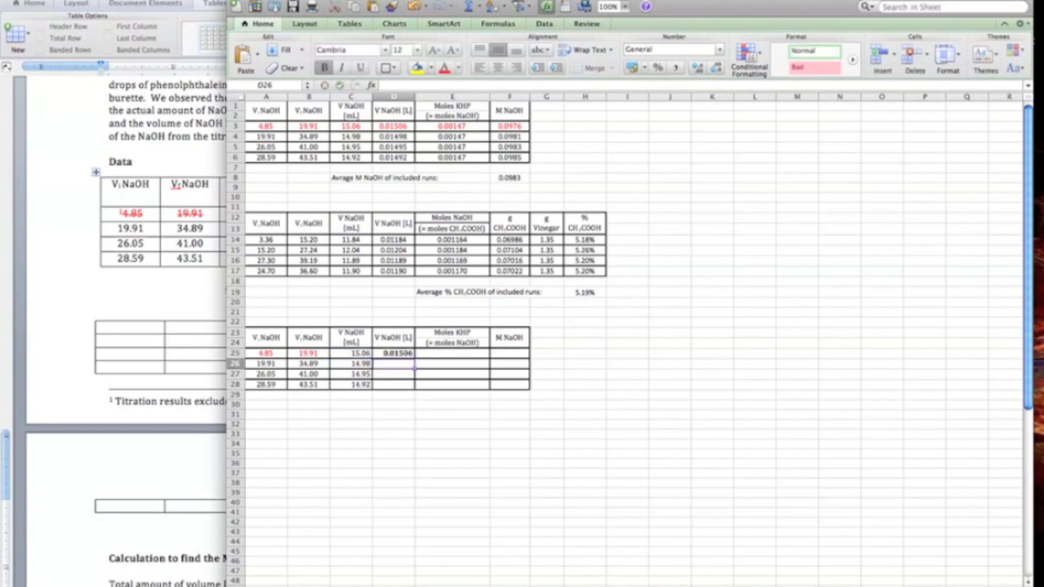
Fill the litre conversion formula from D25 down through D28, undoing and repeating the fill so every row is calculated
left_click(403, 354)
left_click_drag(413, 355, 414, 385)
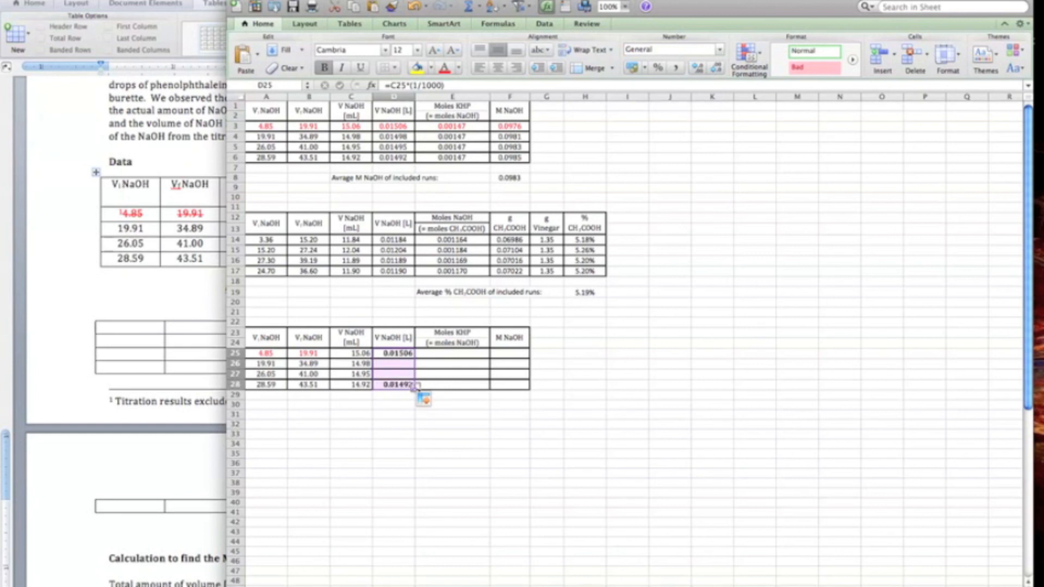
key("super+z")
left_click(406, 353)
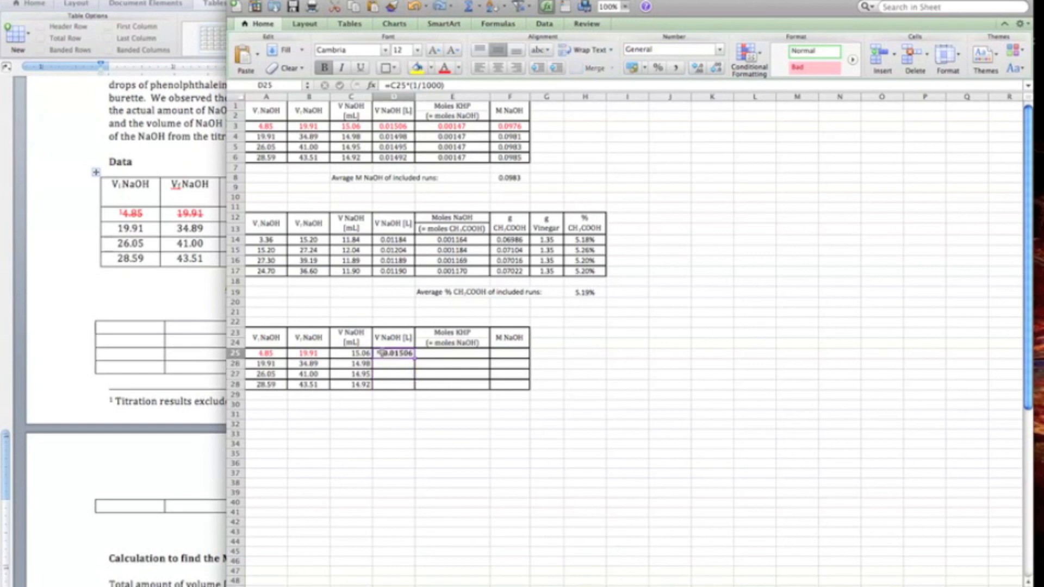
left_click_drag(415, 358, 412, 386)
left_click(661, 312)
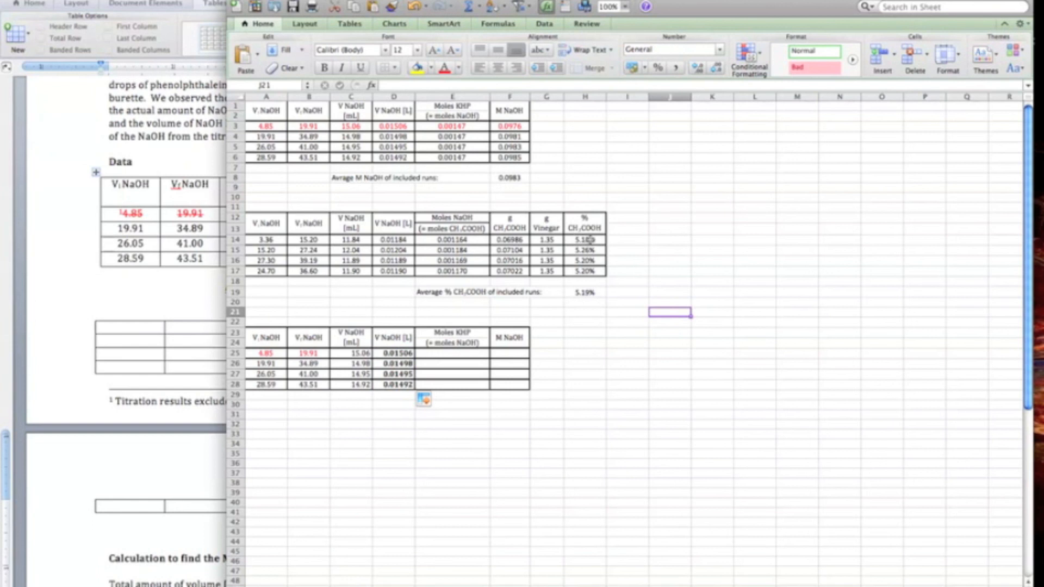
Switch the number format of the % CH₃COOH values in H14:H17 to General and back to Percentage
left_click_drag(576, 239, 583, 271)
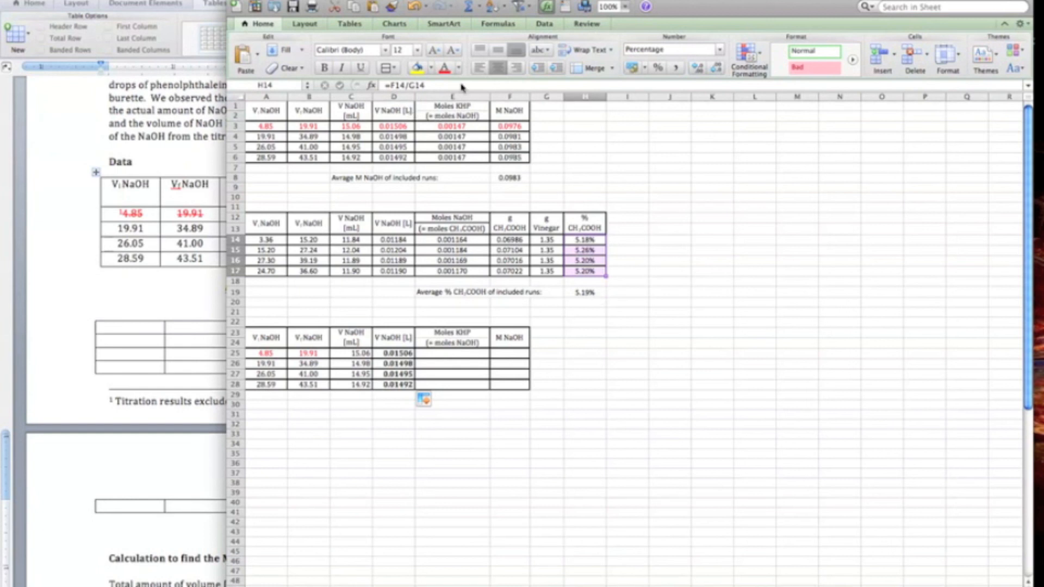
left_click(721, 50)
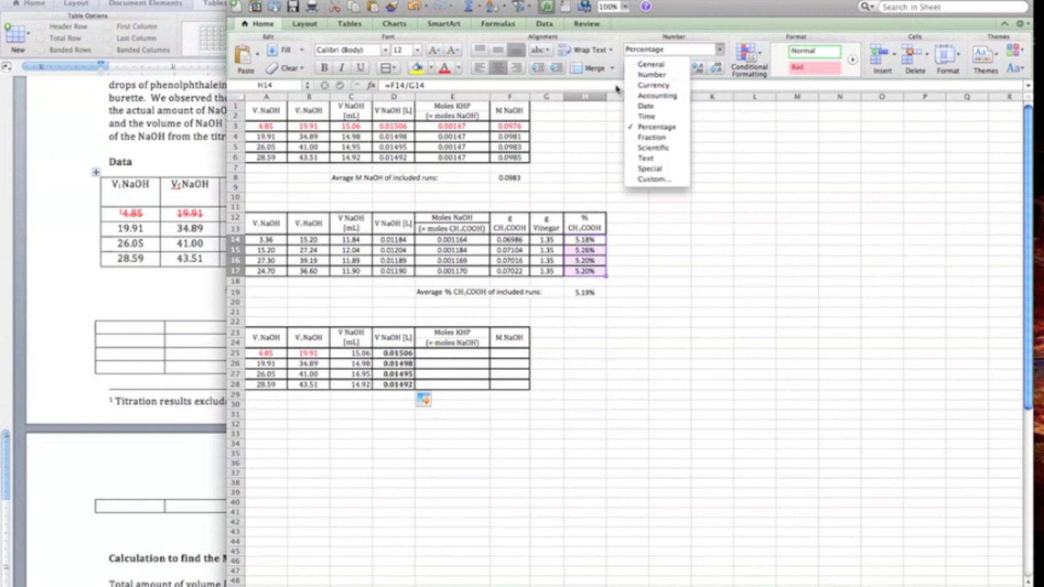
left_click(644, 63)
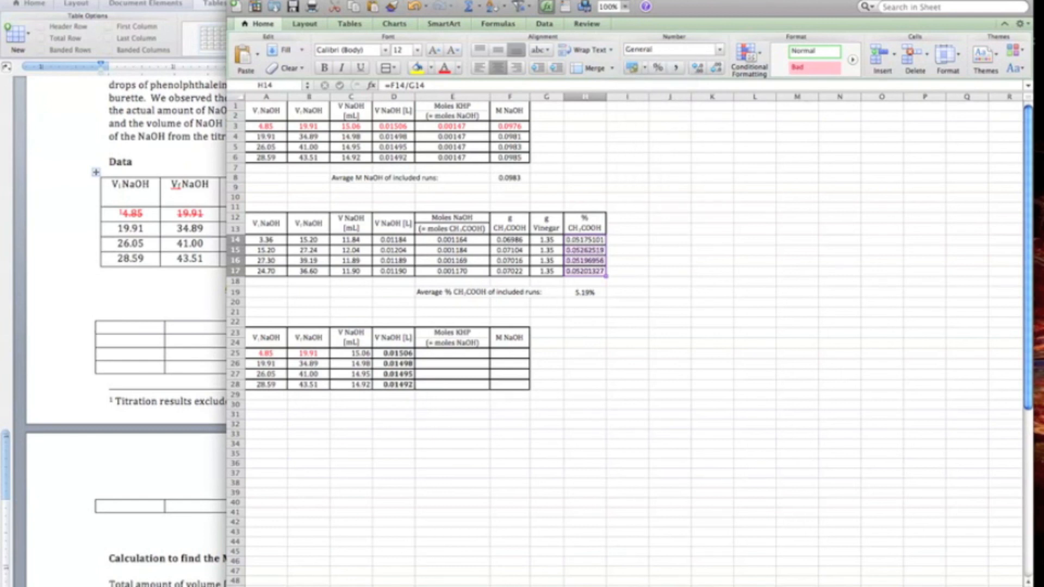
left_click(720, 49)
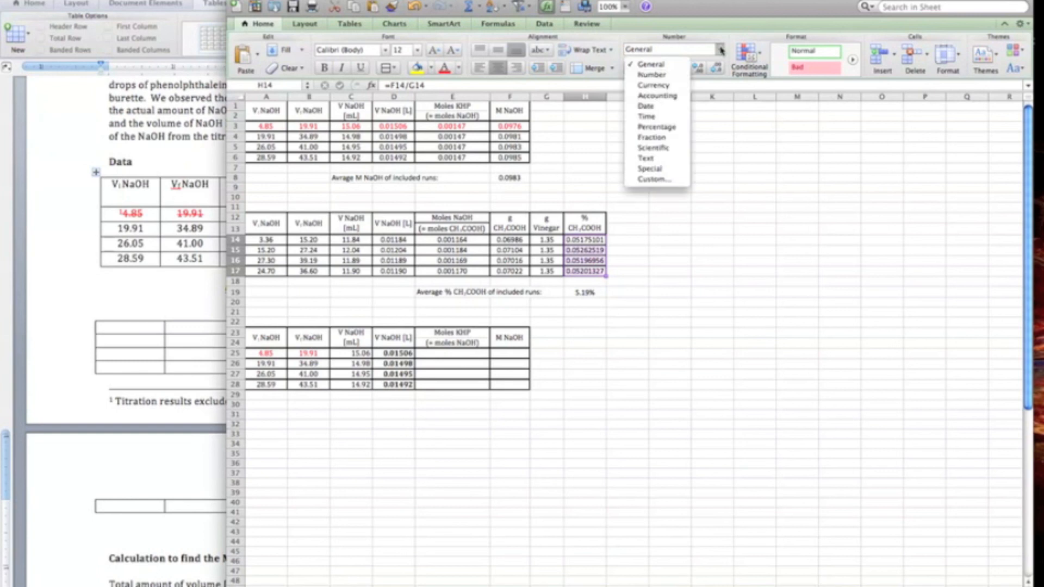
left_click(661, 127)
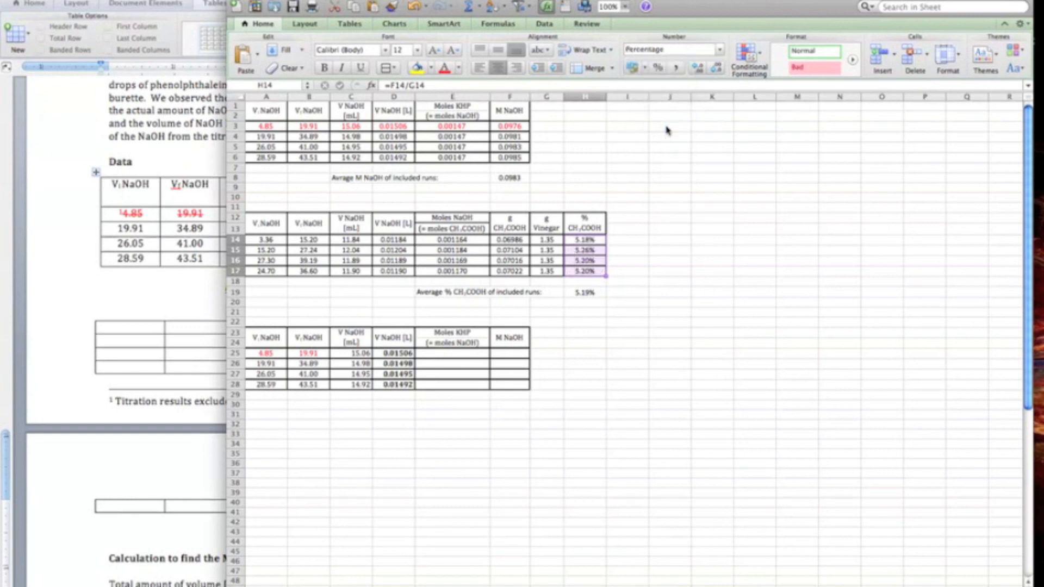
Set the % CH₃COOH values in H14:H17 to General format, then adjust the decimals until they show two places
left_click(721, 51)
left_click(651, 64)
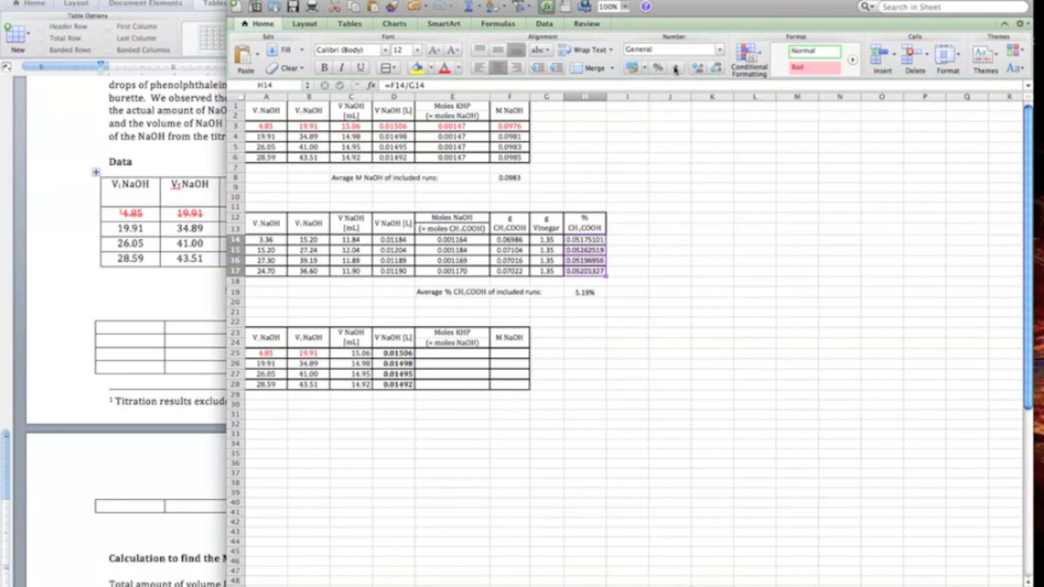
left_click(713, 71)
left_click(713, 71)
left_click(713, 70)
left_click(713, 71)
left_click(696, 69)
left_click(696, 69)
left_click(696, 71)
left_click(715, 71)
left_click(715, 71)
left_click(716, 70)
left_click(715, 71)
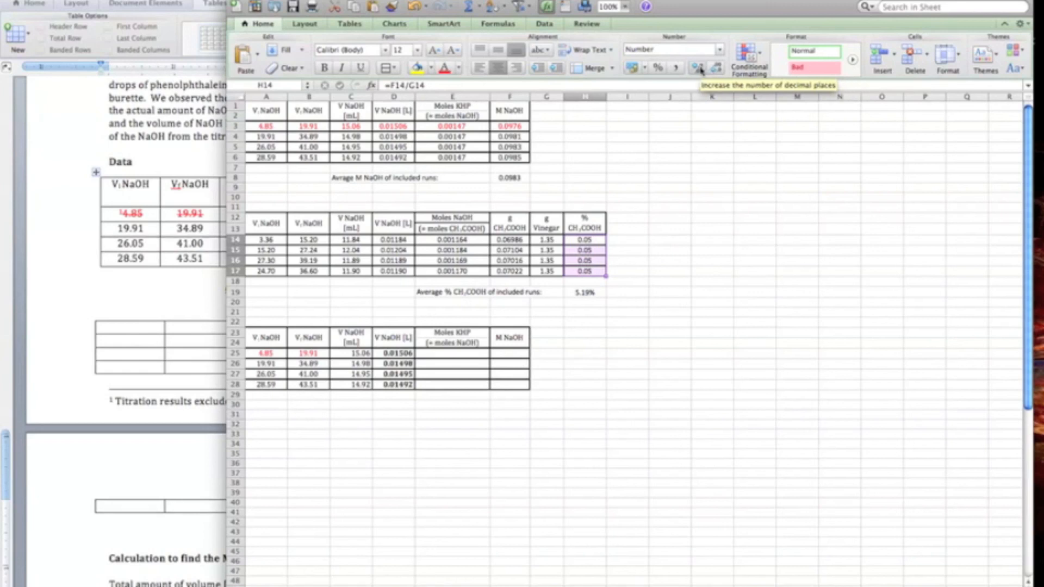
left_click(716, 71)
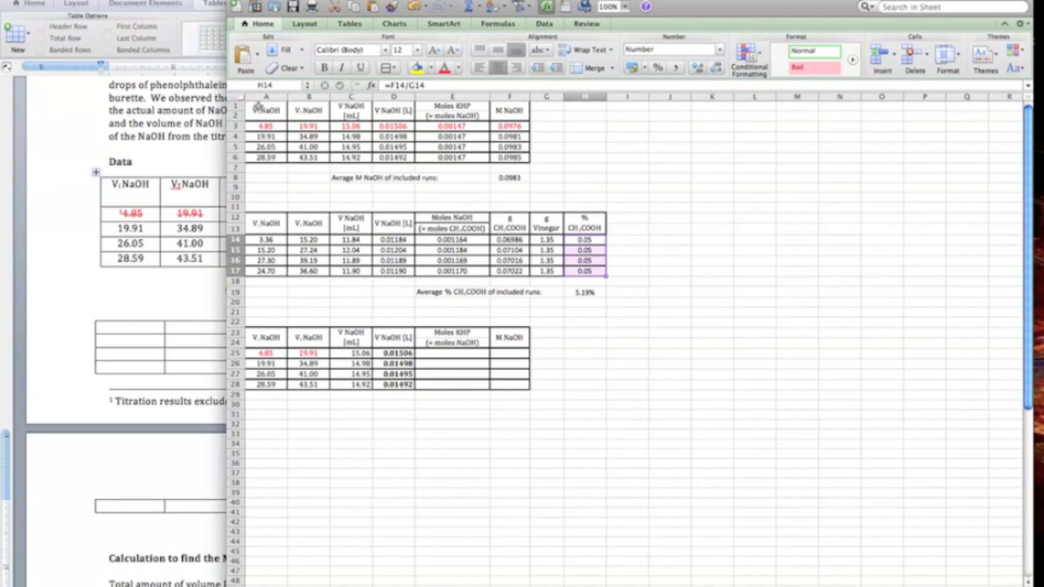
Copy the Excel range A1:F8, switch to the Word report, and replace the empty table below the first data table with it
left_click_drag(259, 107, 501, 177)
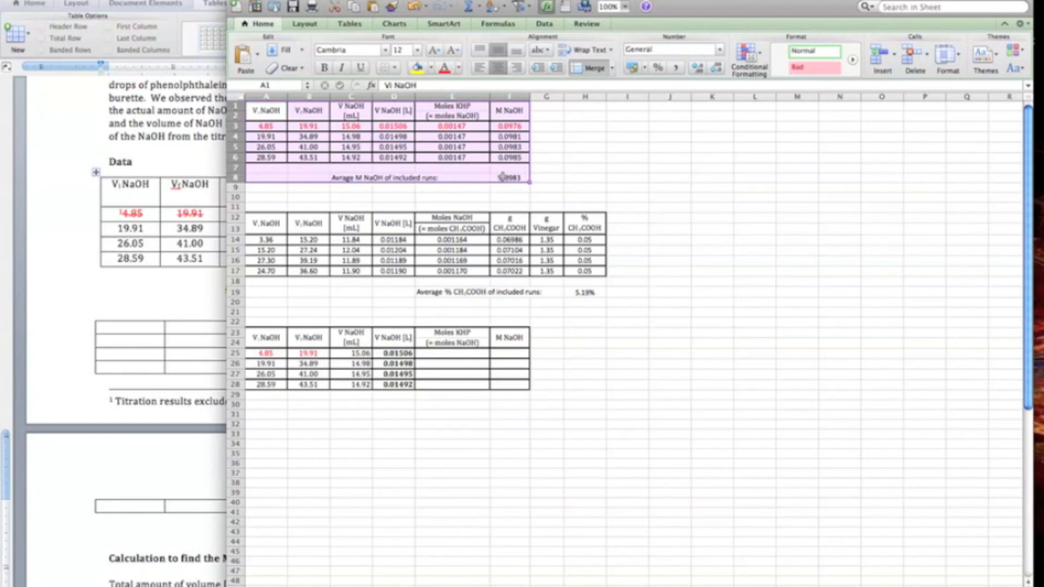
scroll(119, 293, "down", 10)
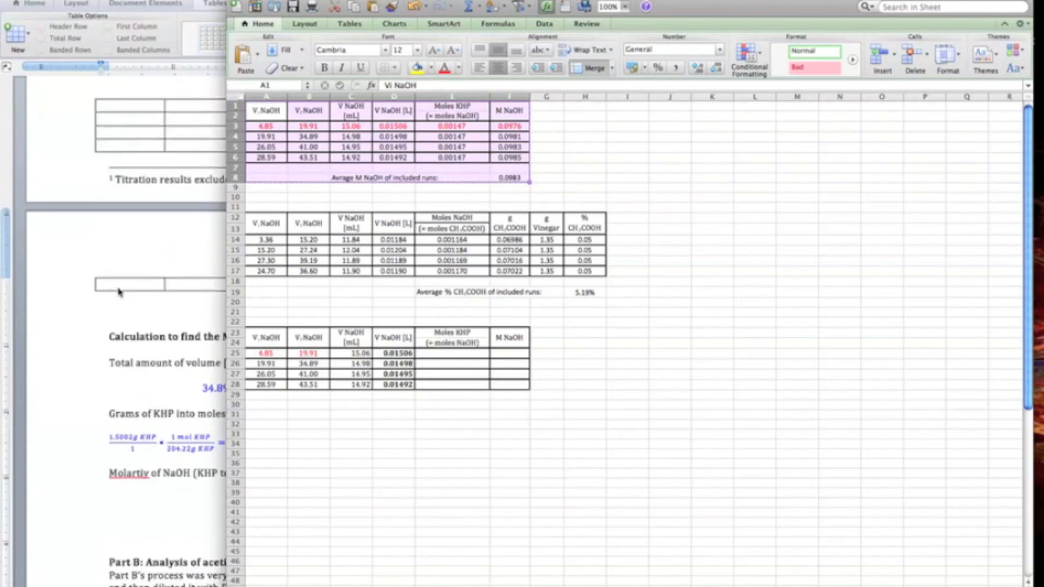
left_click(98, 263)
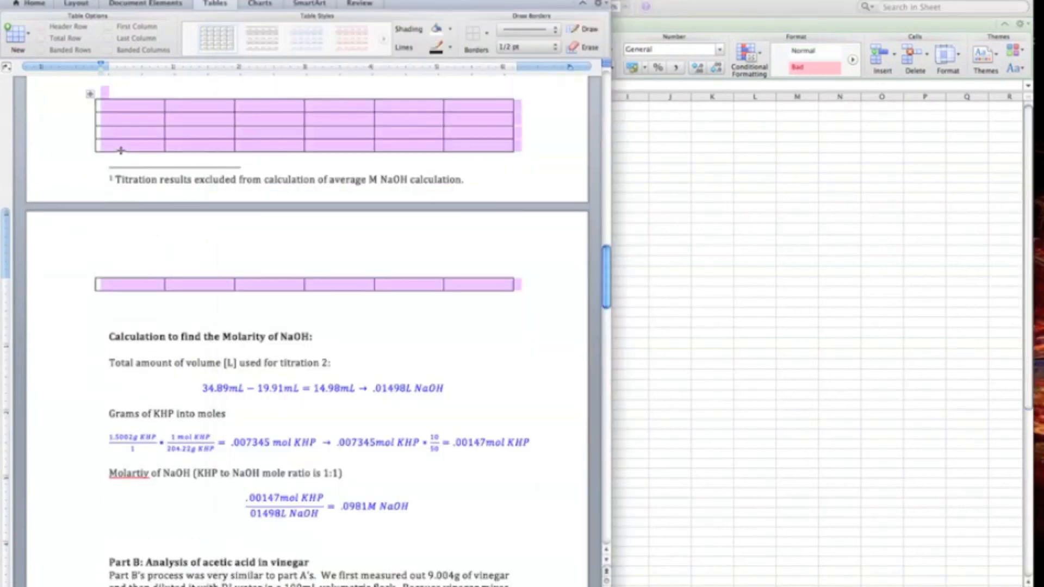
scroll(118, 164, "up", 4)
key("BackSpace")
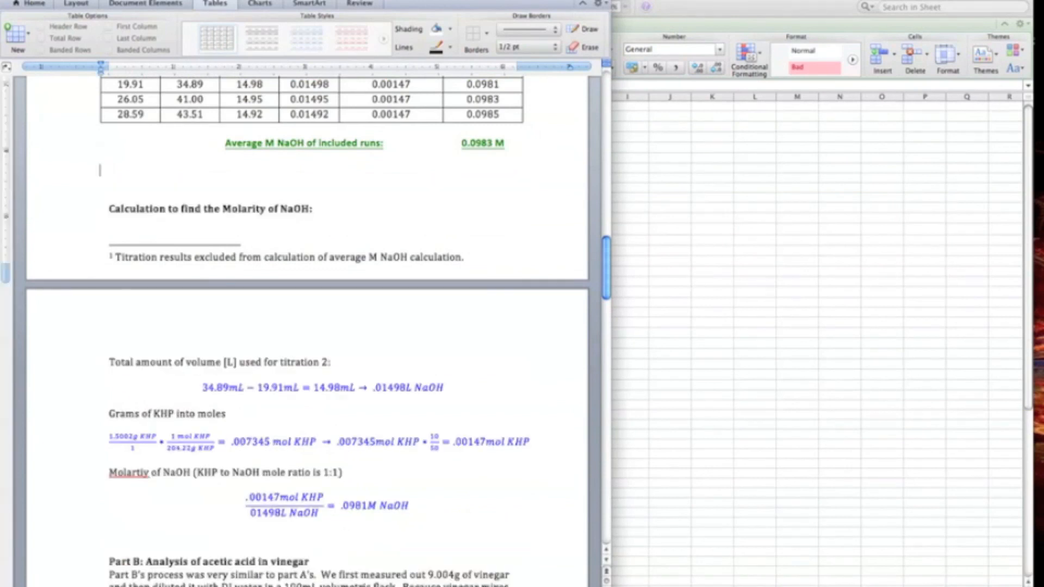
key("super+v")
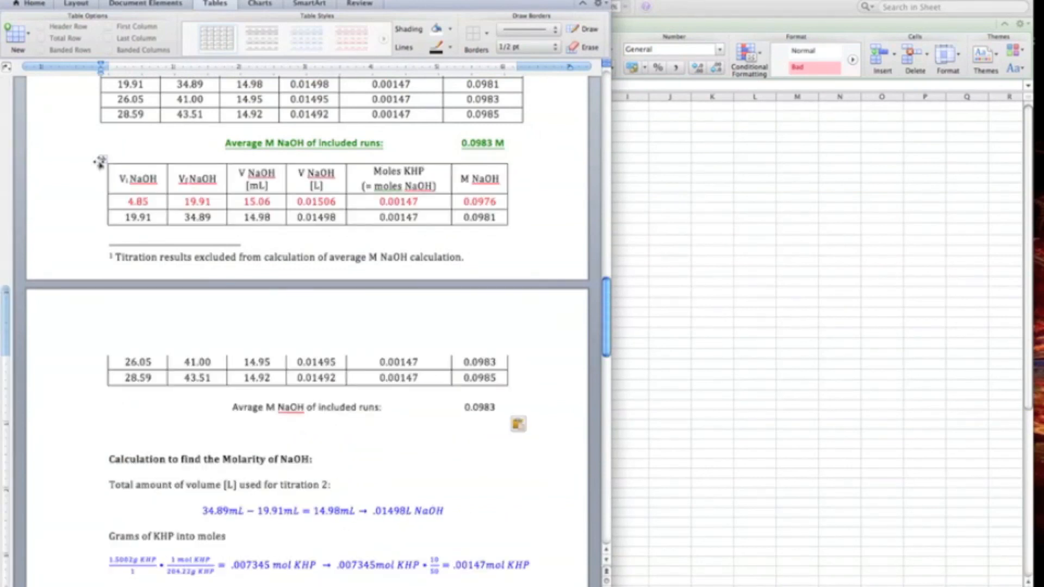
Insert three blank lines above the pasted table to push it down onto the next page
key("Return")
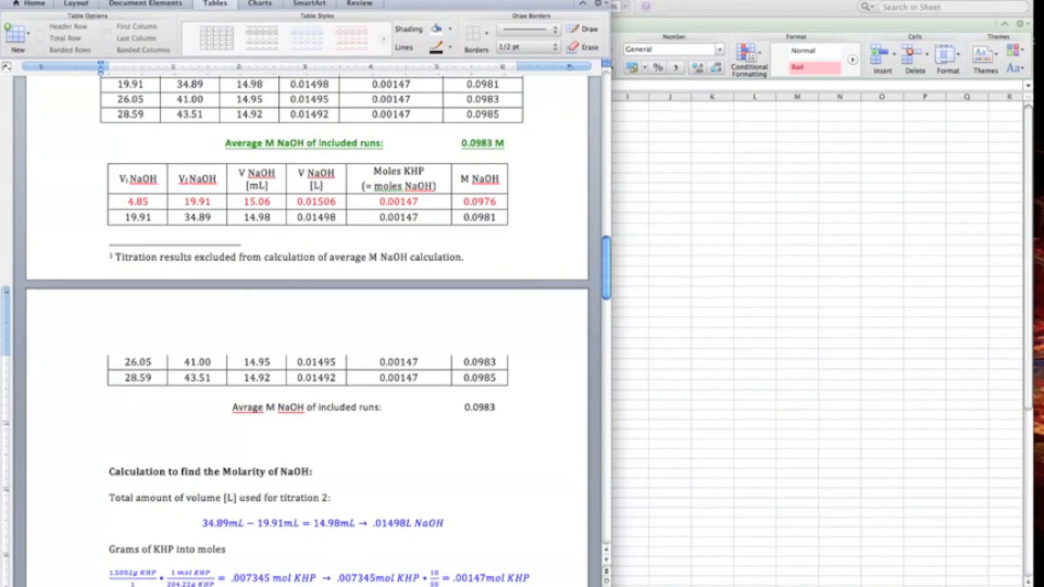
key("BackSpace")
left_click(95, 156)
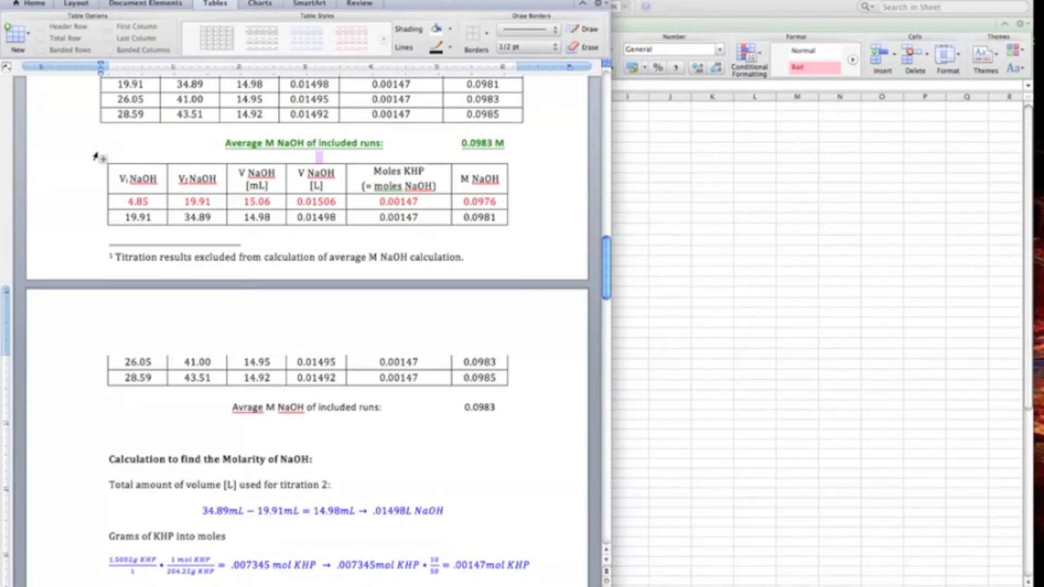
key("Return")
key("Return")
key("Return")
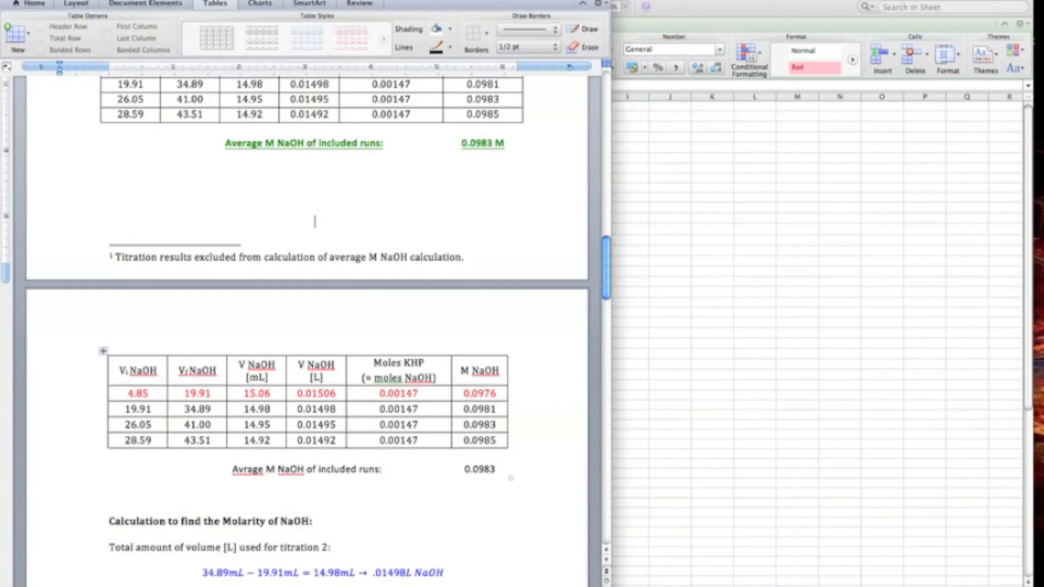
Clear the second column's NaOH header in the pasted table and merge that cell with the Vi NaOH header cell
left_click_drag(185, 426, 210, 441)
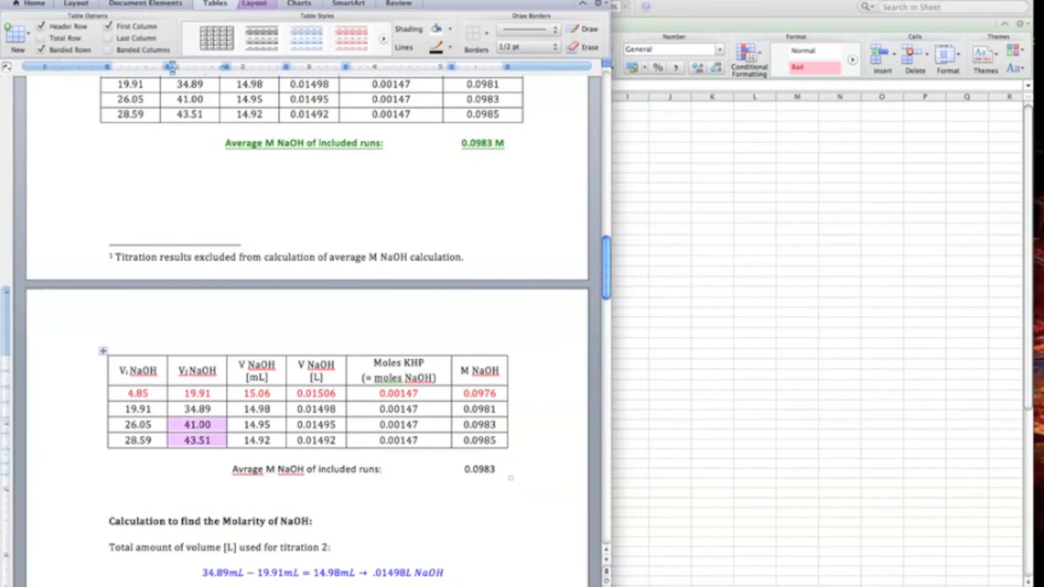
left_click_drag(217, 371, 177, 370)
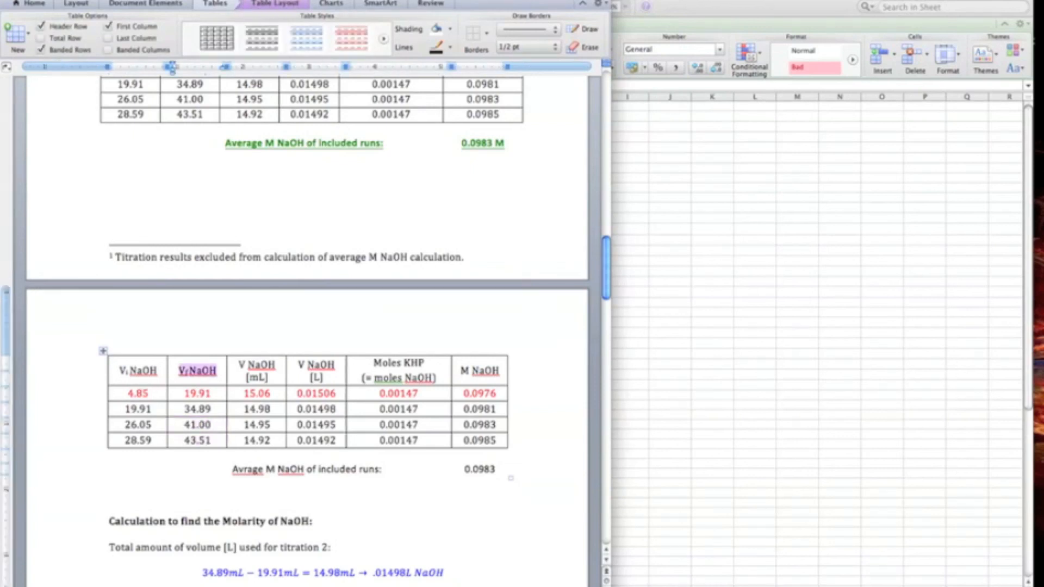
key("BackSpace")
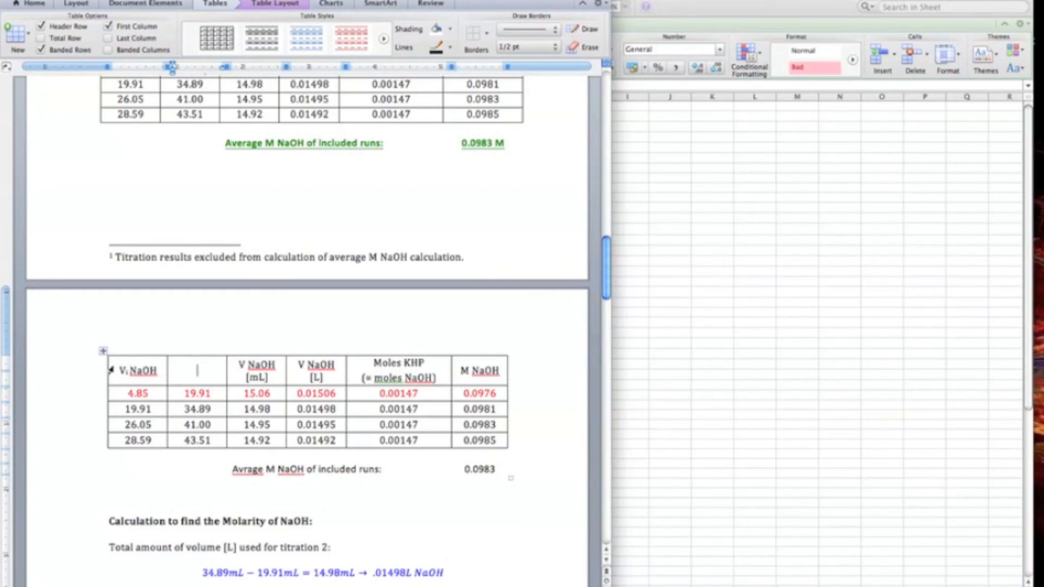
left_click_drag(111, 371, 208, 367)
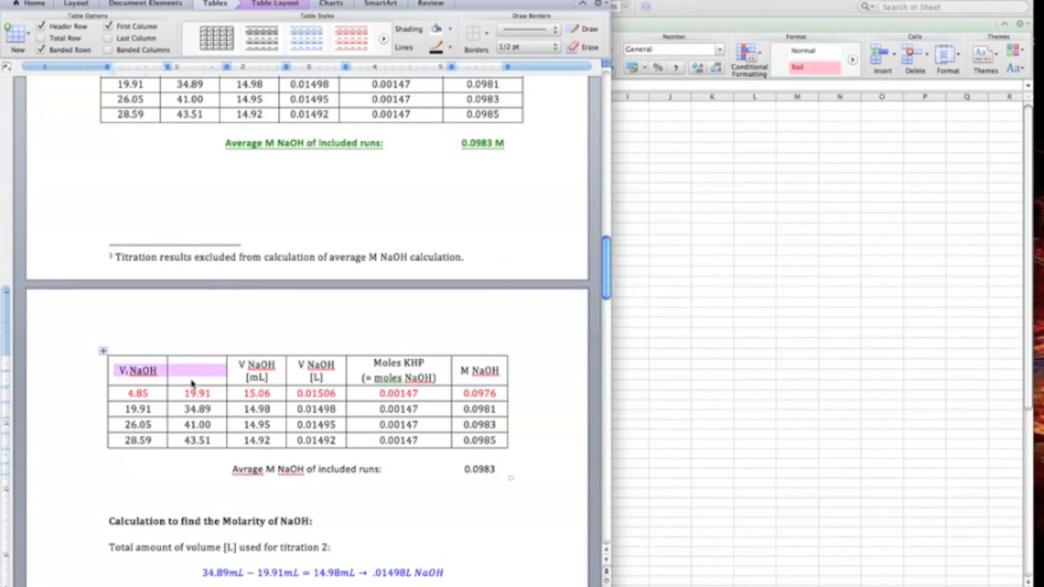
right_click(191, 368)
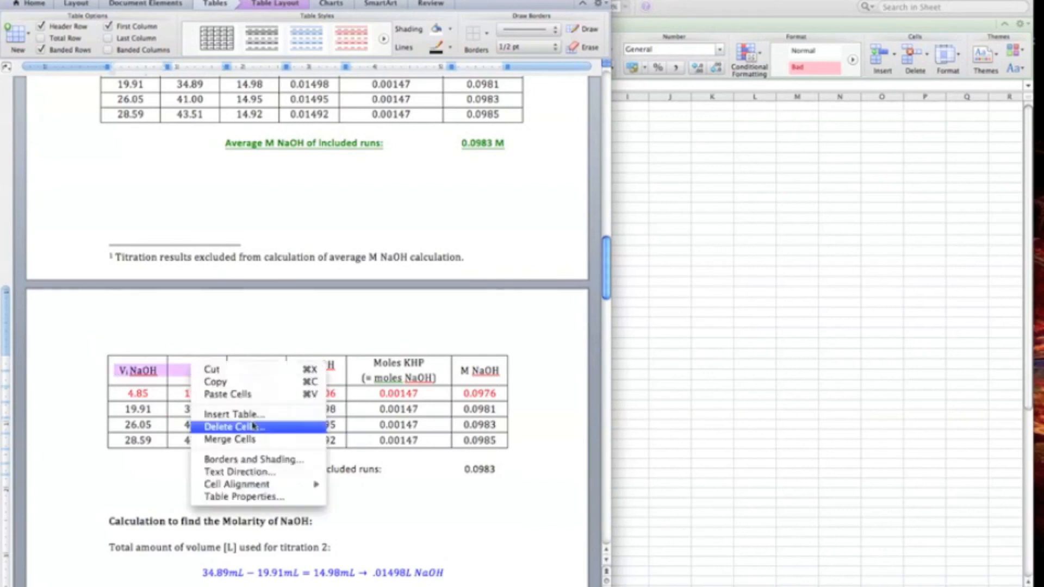
left_click(239, 439)
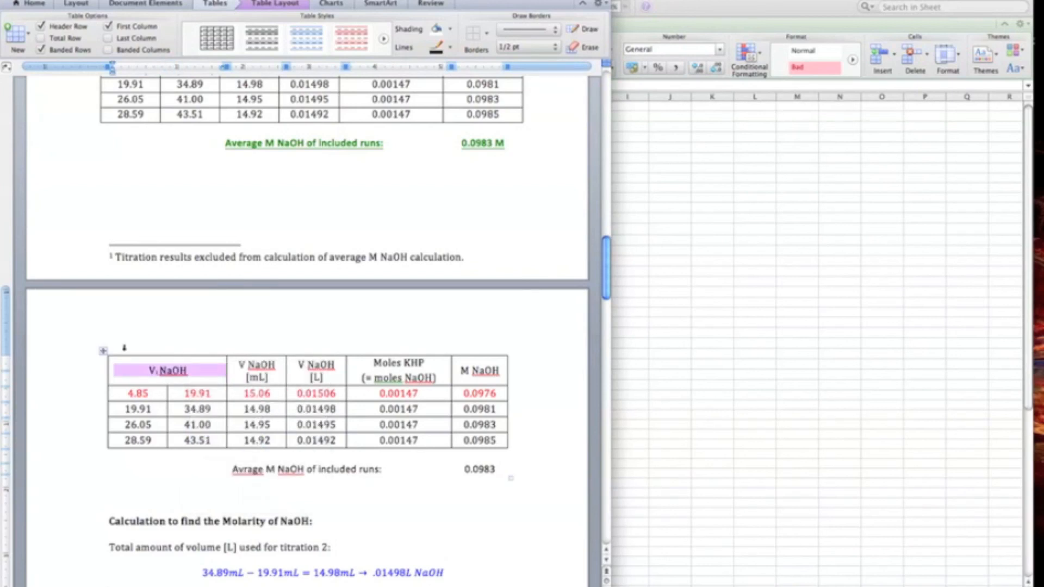